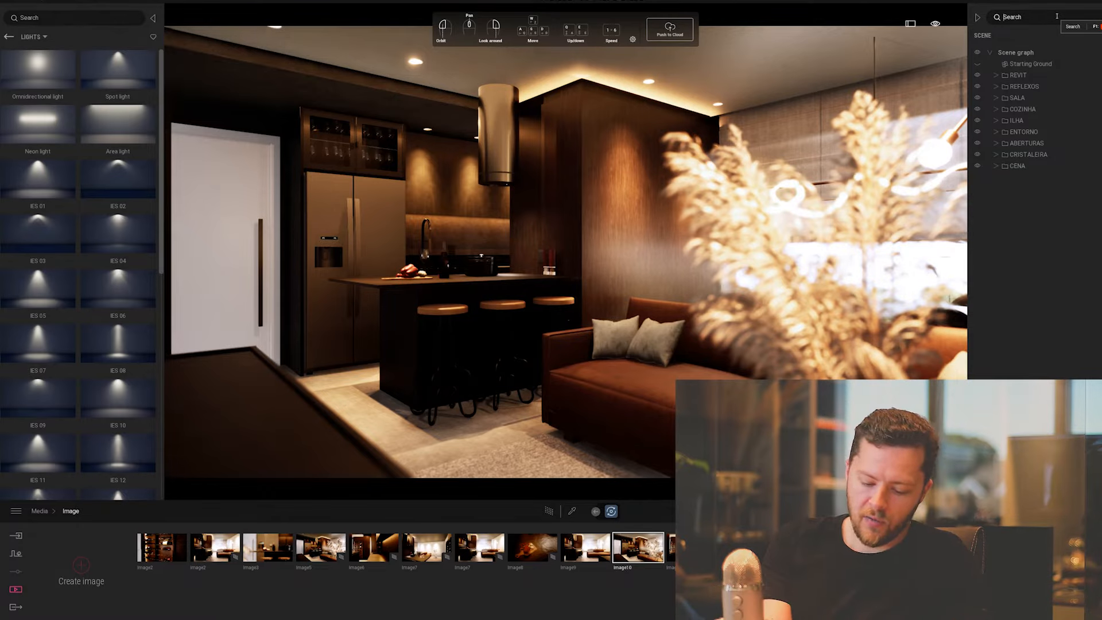
Search the scene graph for ILUMINAÇÃO to list the lighting folders.
click(1057, 16)
text(ILUMINAÇ)
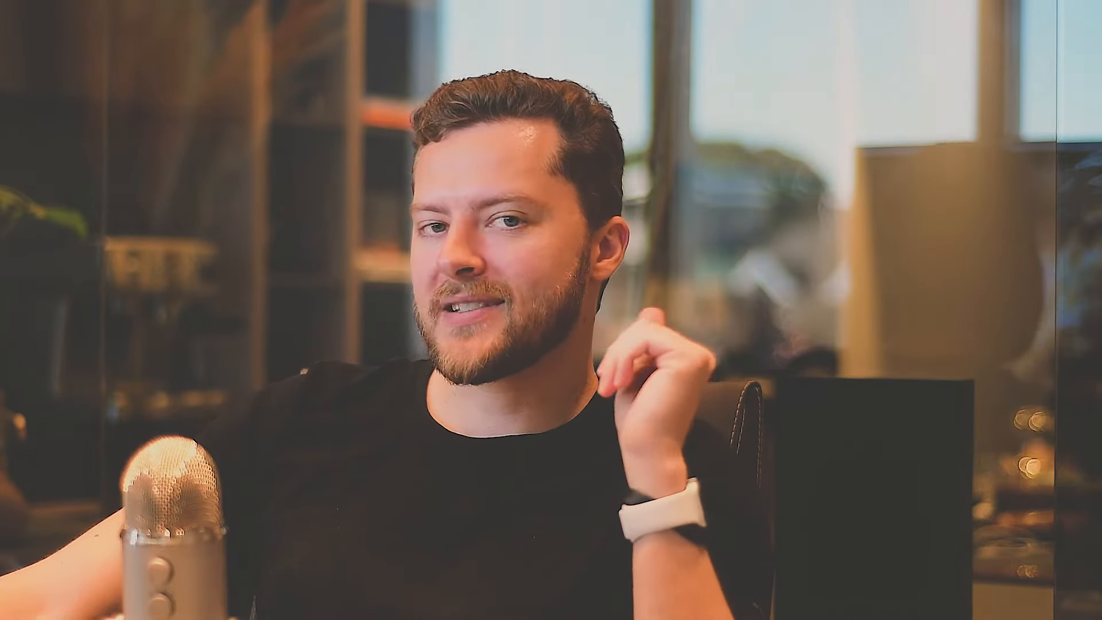
text(ÃO)
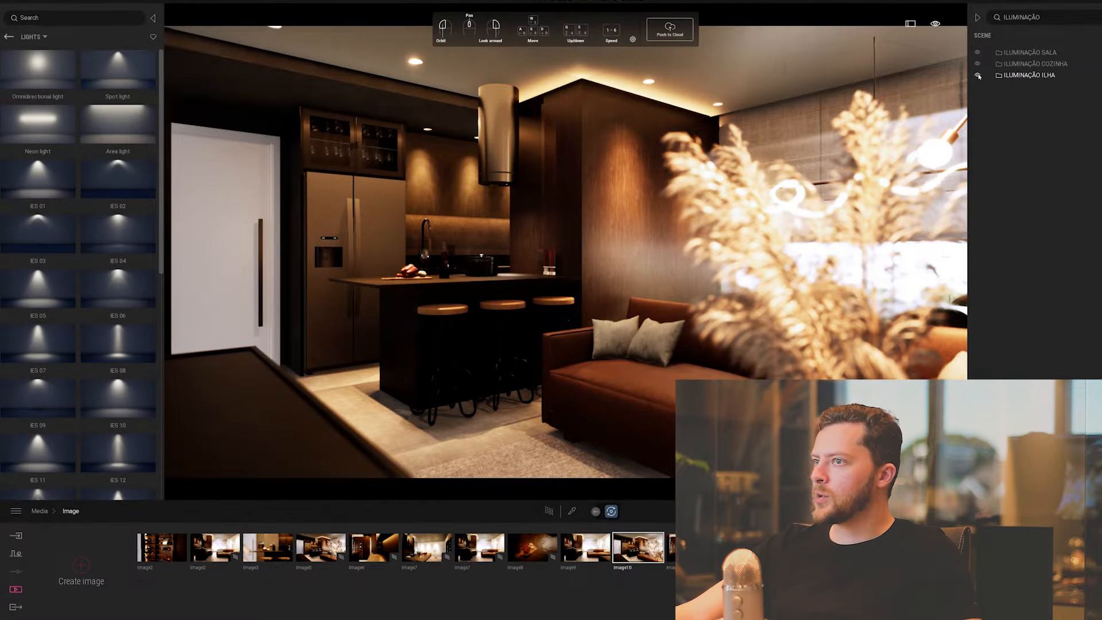
Hide the ILUMINAÇÃO ILHA folder and view the island and living room without those lights.
click(977, 76)
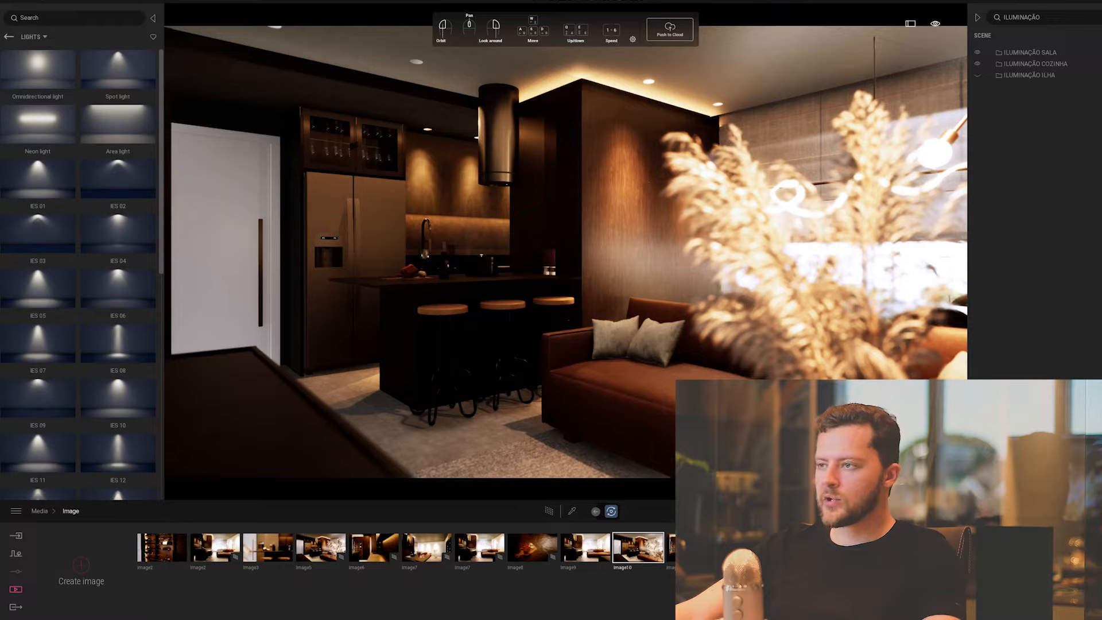
key(w)
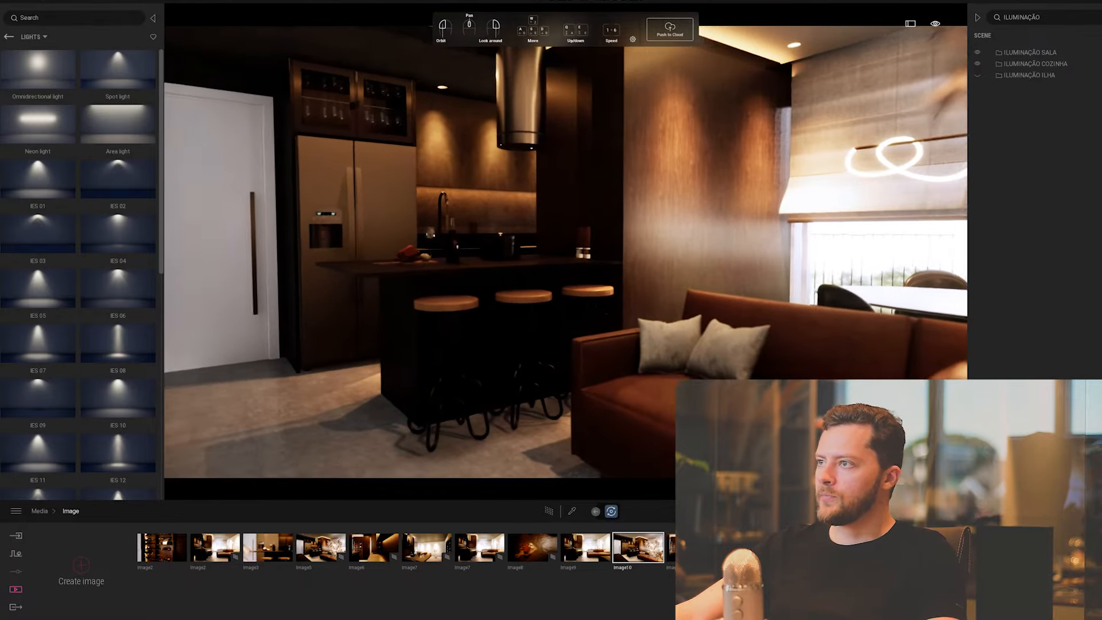
key(s)
click(701, 133)
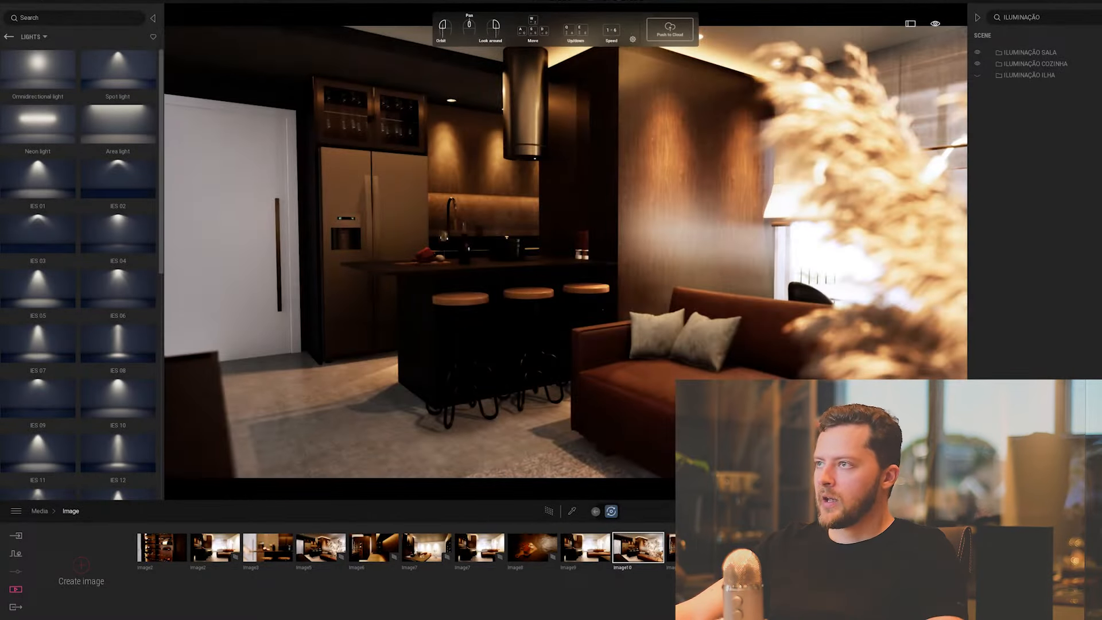
key(a)
right_drag(861, 184, 884, 133)
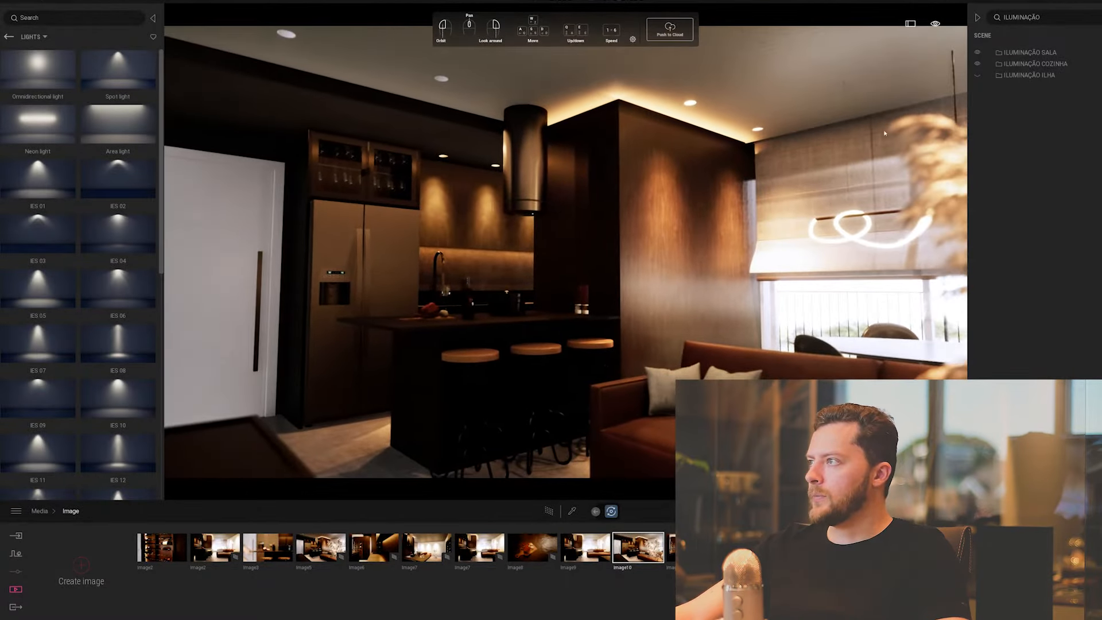
Hide the ILUMINAÇÃO SALA and ILUMINAÇÃO COZINHA folders and view the room without their lights.
click(978, 53)
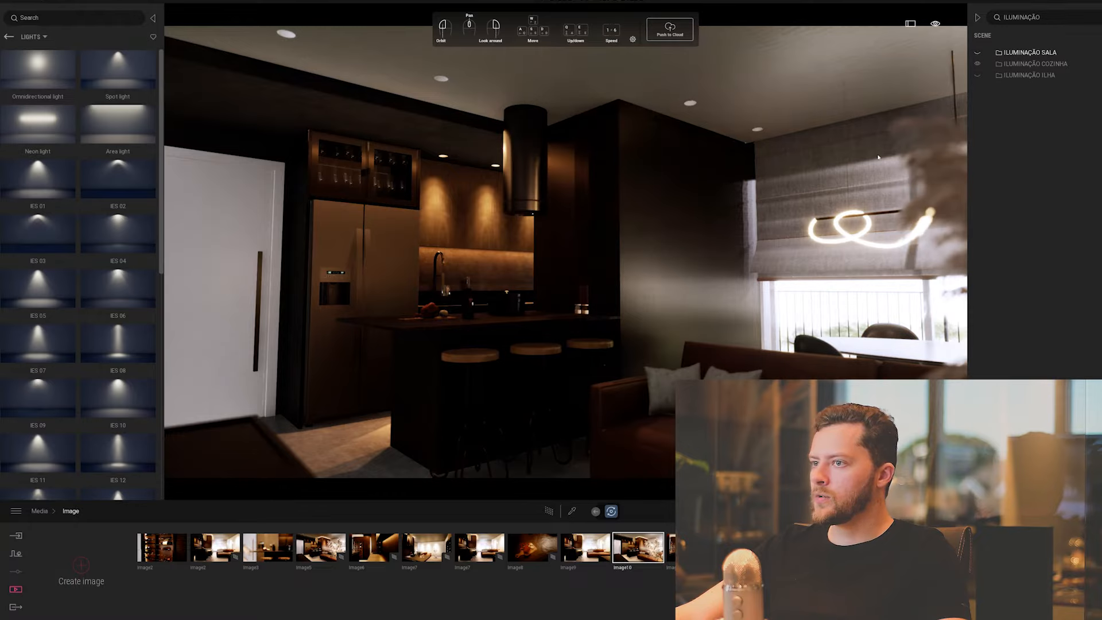
right_drag(695, 193, 636, 250)
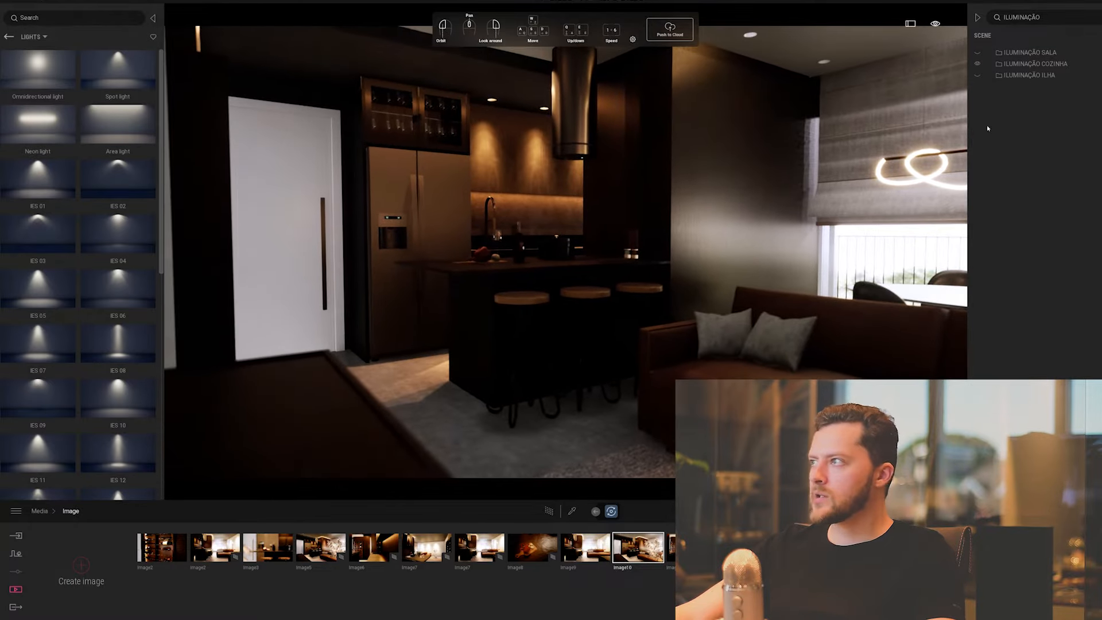
click(978, 64)
right_drag(656, 282, 700, 280)
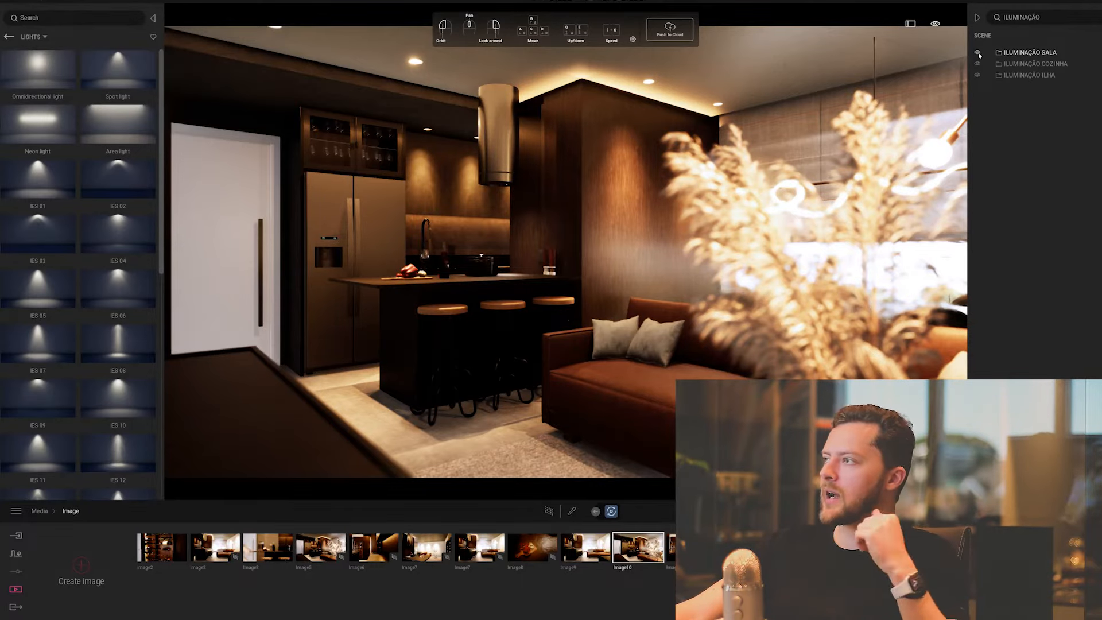
Hide all three lighting folders: ILUMINAÇÃO SALA, ILUMINAÇÃO COZINHA and ILUMINAÇÃO ILHA.
click(977, 53)
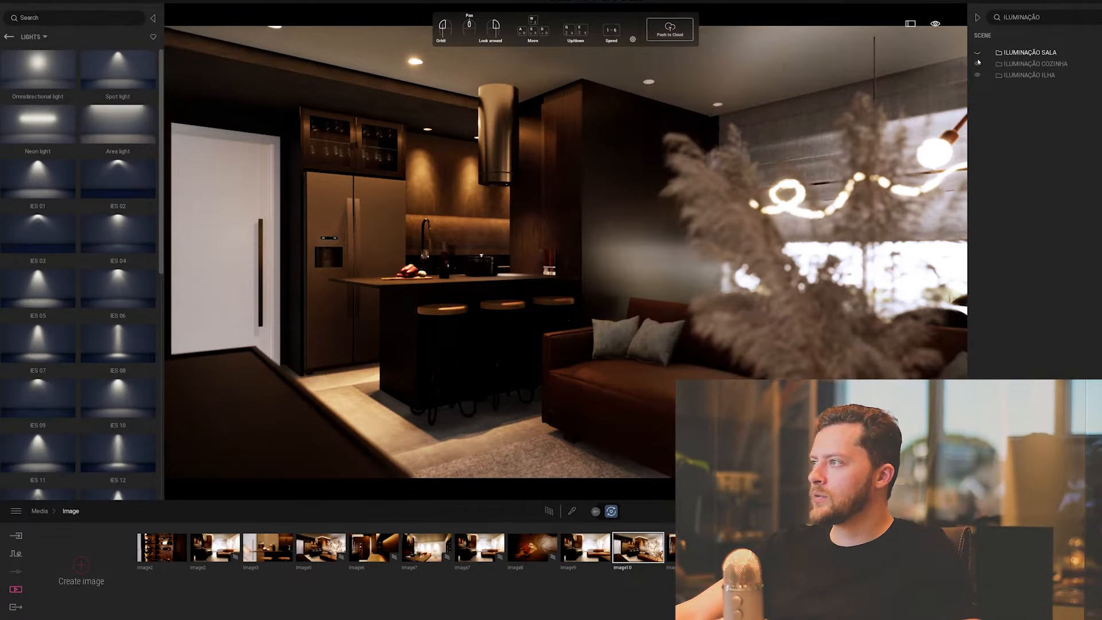
click(977, 64)
click(978, 75)
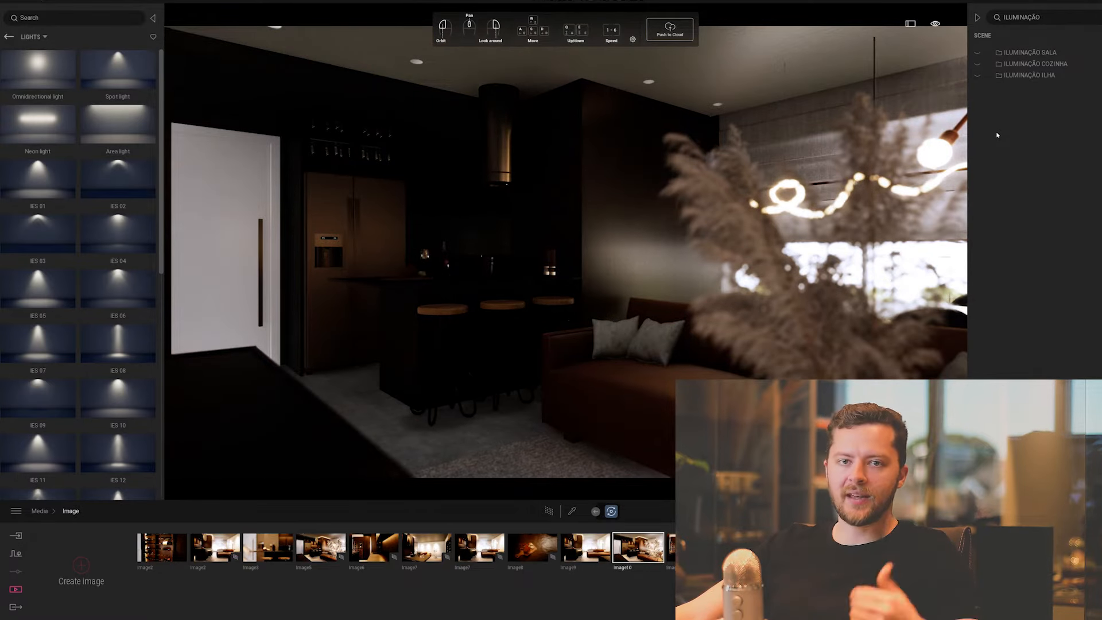
Show the SALA, COZINHA and ILHA lighting folders again and clear the scene graph search.
click(977, 53)
click(978, 64)
click(978, 75)
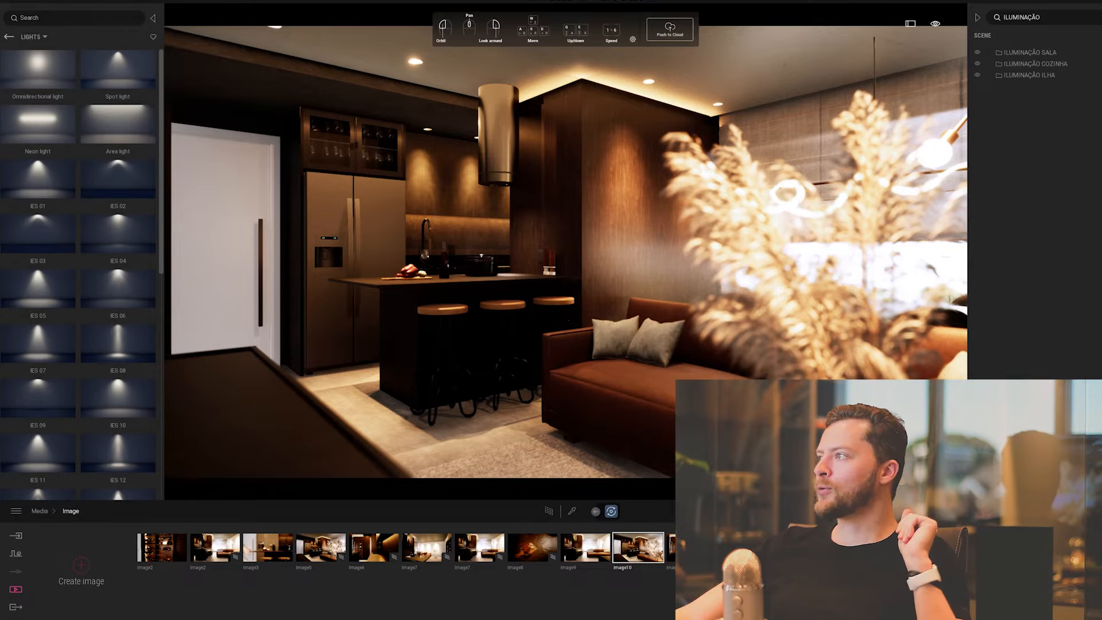
key(Escape)
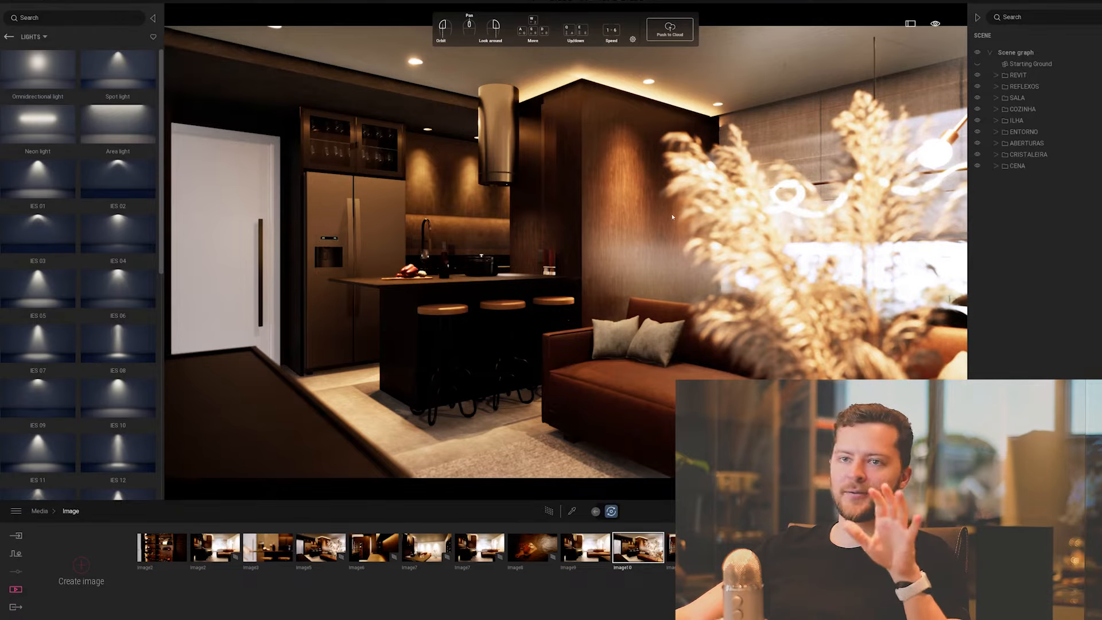
Examine up close the ceiling spotlights and their light on the upper cabinets above the kitchen sink.
scroll(55, 146, down, 6)
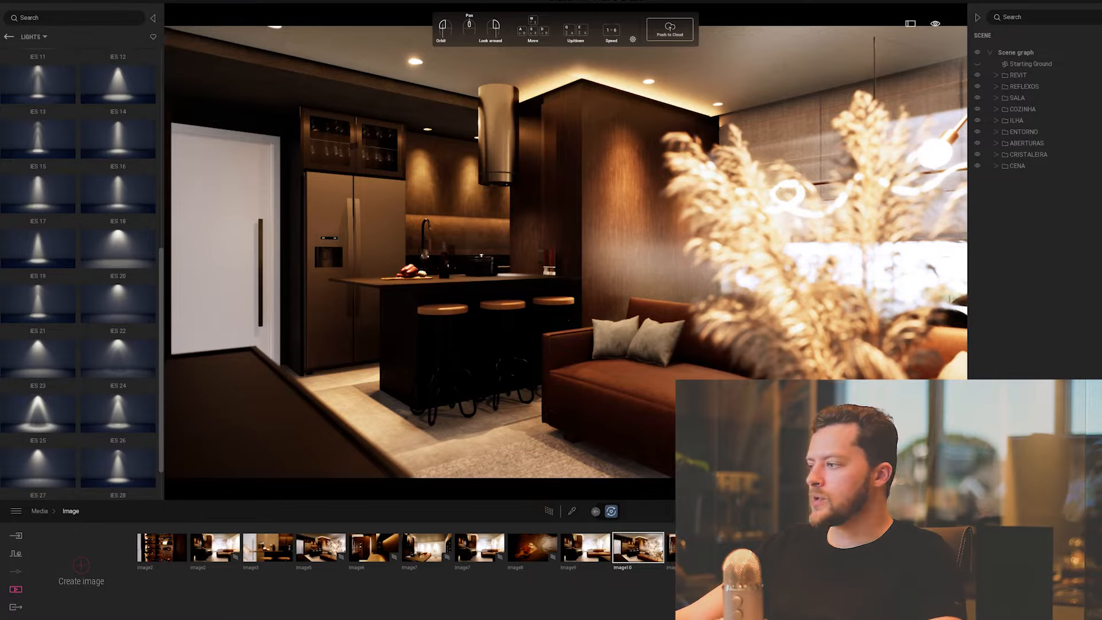
right_drag(745, 377, 625, 370)
key(w)
key(w)
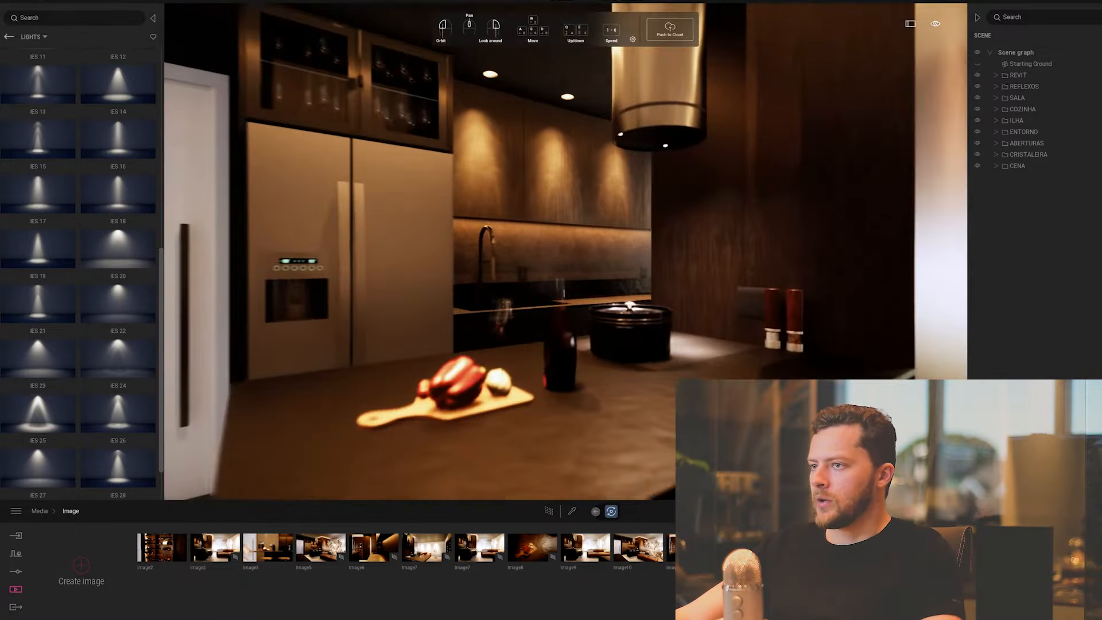
key(w)
right_drag(625, 370, 602, 326)
key(w)
key(w)
key(w)
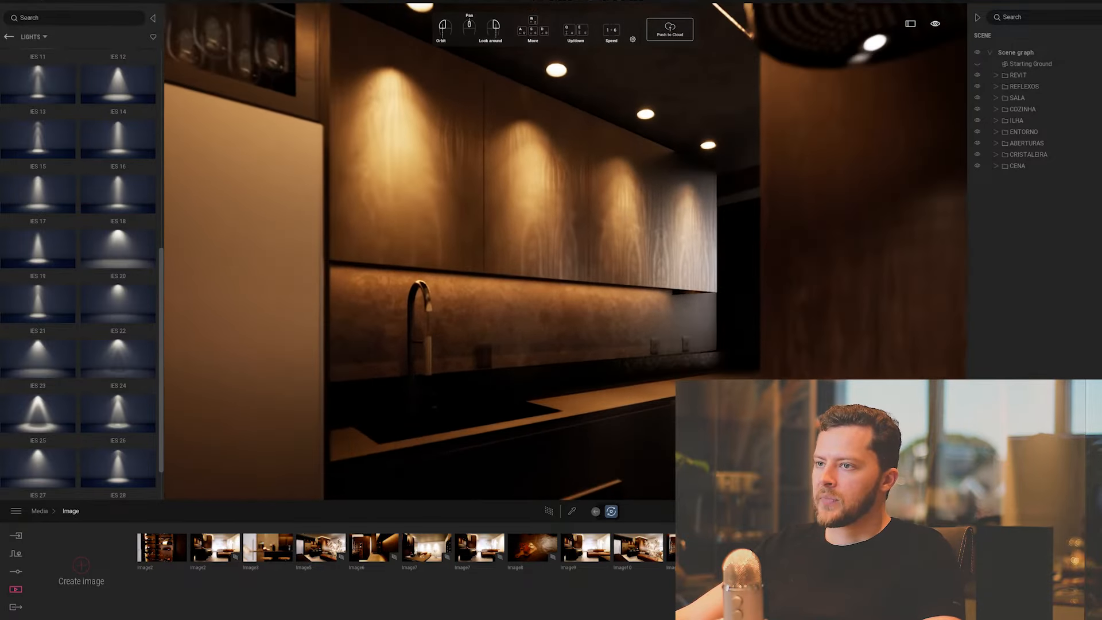
key(w)
right_drag(671, 212, 682, 290)
key(s)
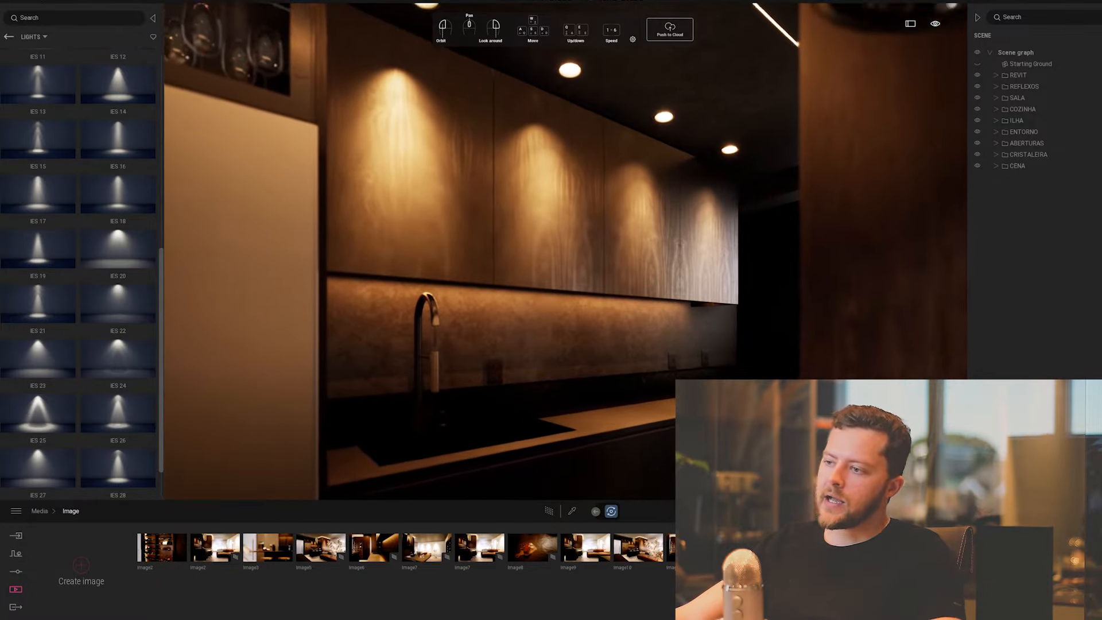
key(w)
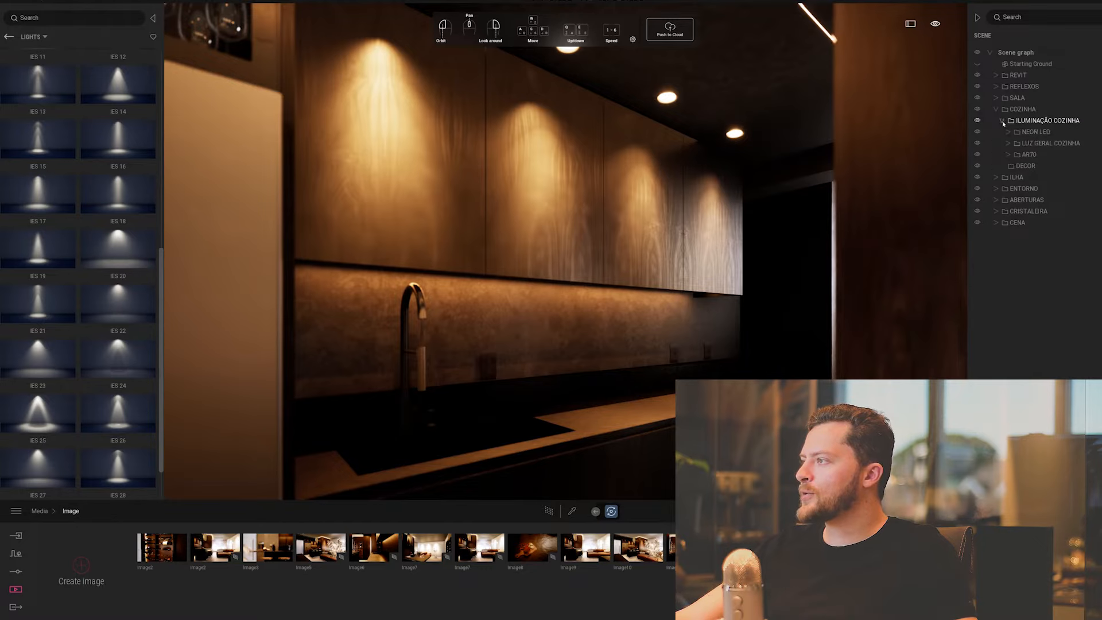
Compare the upper kitchen cabinets with the AR70 folder inside ILUMINAÇÃO COZINHA hidden and shown.
click(1008, 155)
click(1008, 155)
click(978, 155)
right_drag(772, 204, 810, 235)
key(a)
key(a)
key(d)
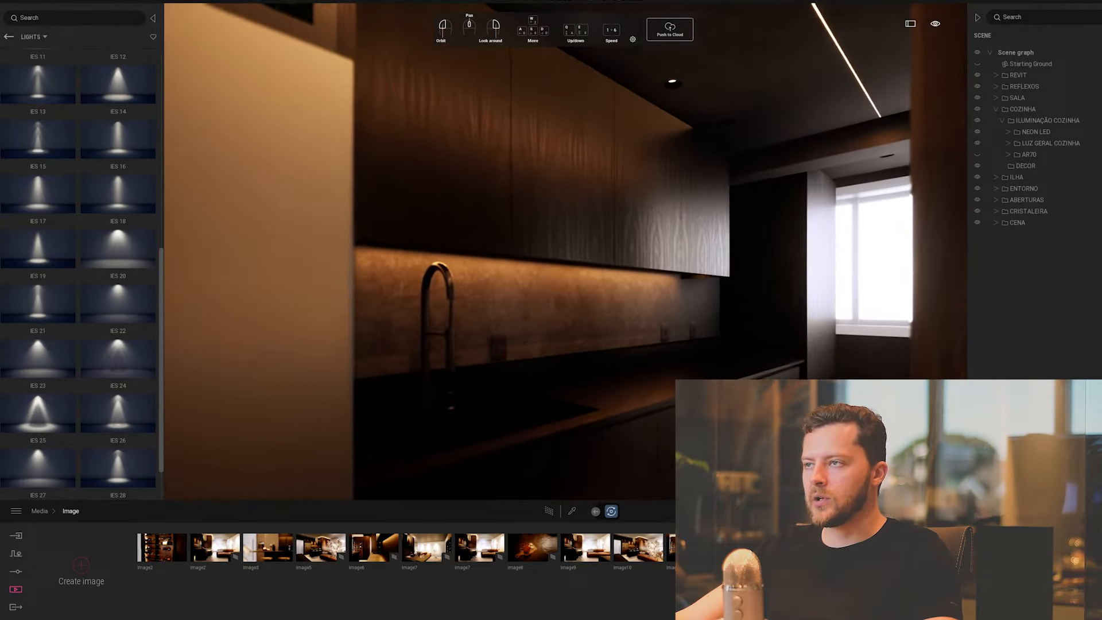
key(d)
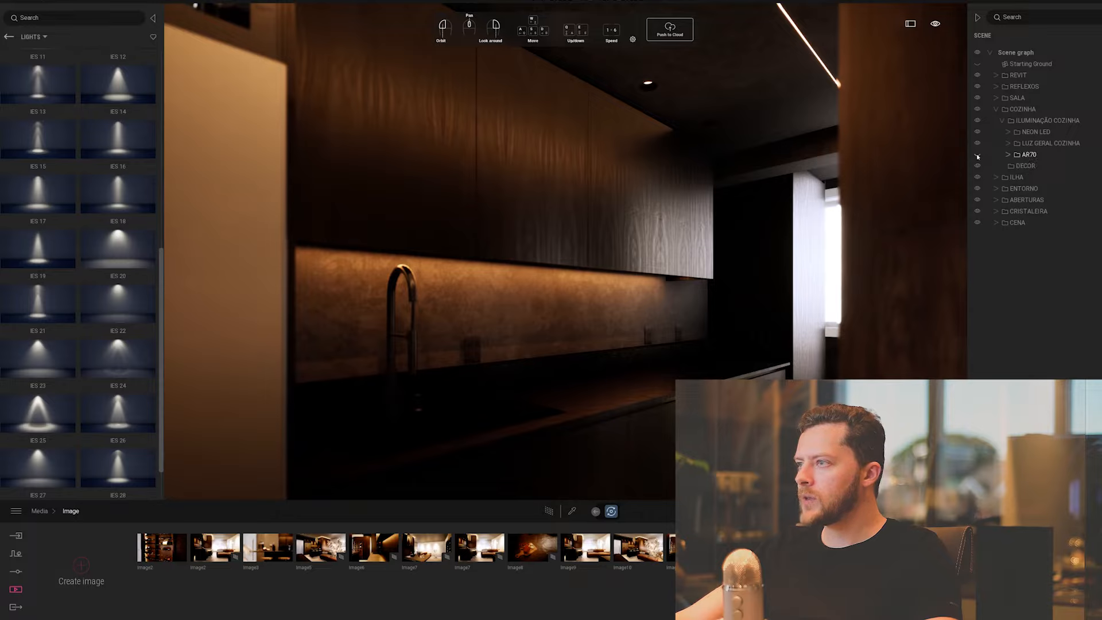
click(978, 155)
key(s)
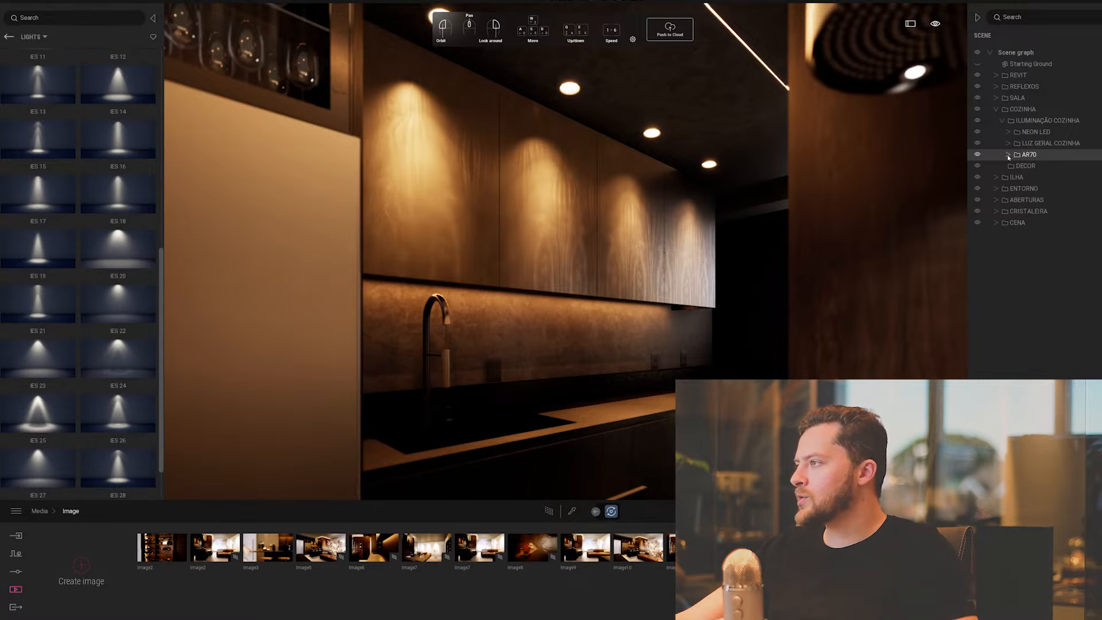
Expand the AR70 folder, select all five AR70 lights in it and view their beams in the kitchen.
key(ctrl)
key(ctrl)
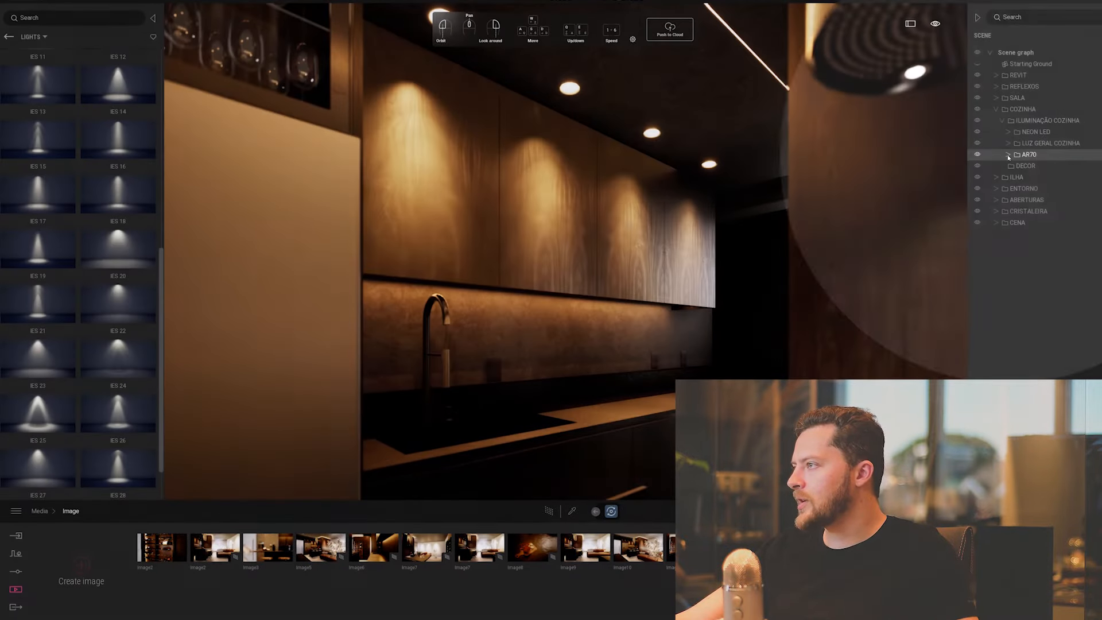
click(1008, 155)
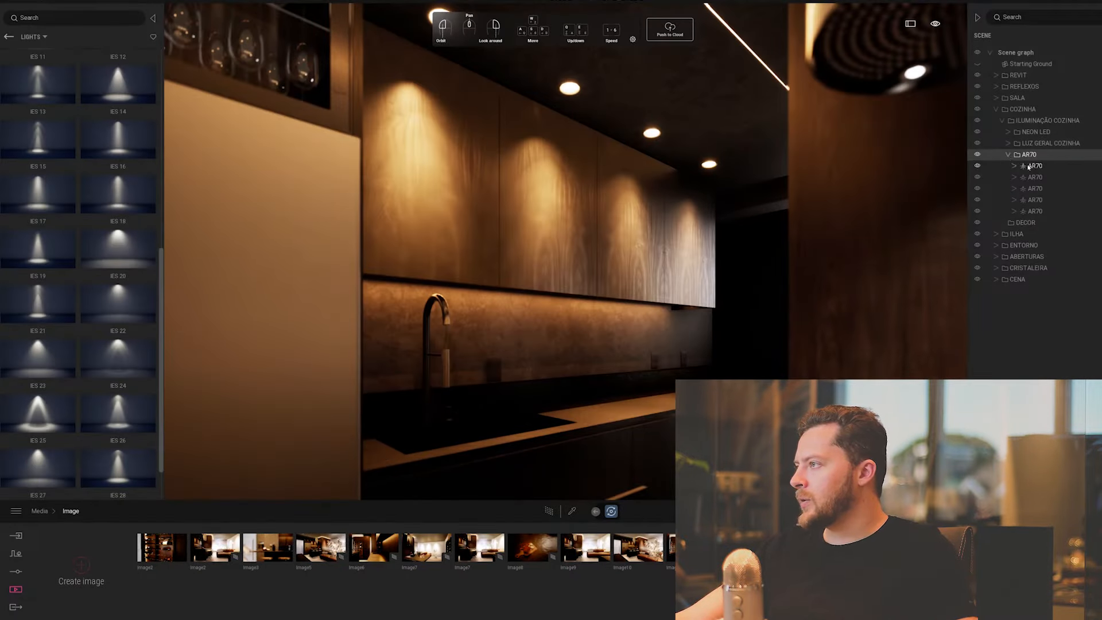
click(1033, 166)
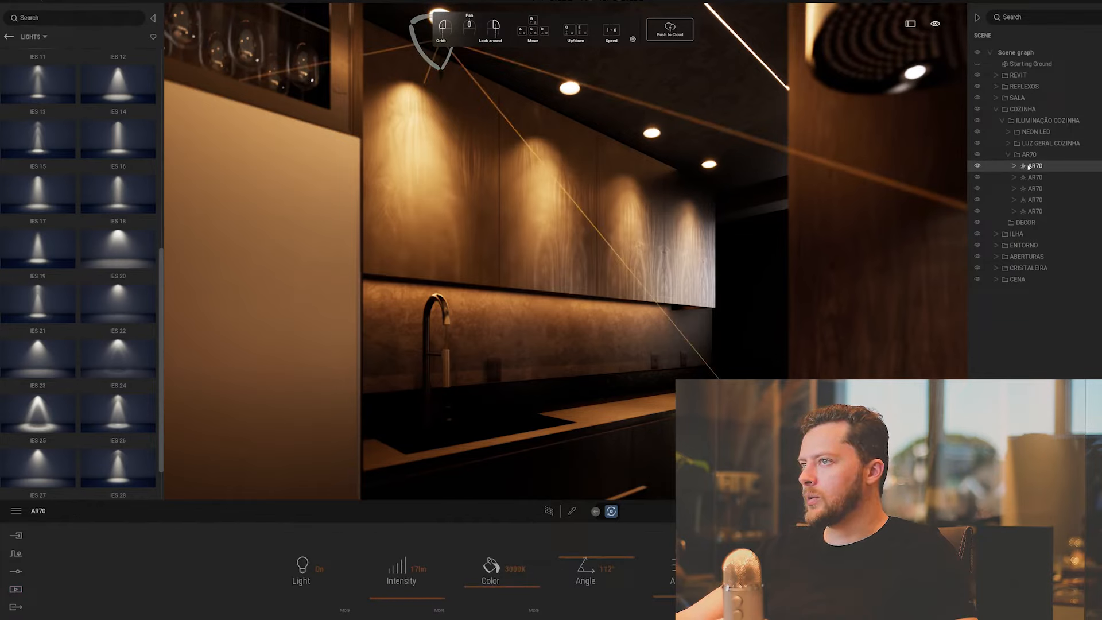
shift+click(1035, 212)
right_drag(566, 251, 653, 234)
key(a)
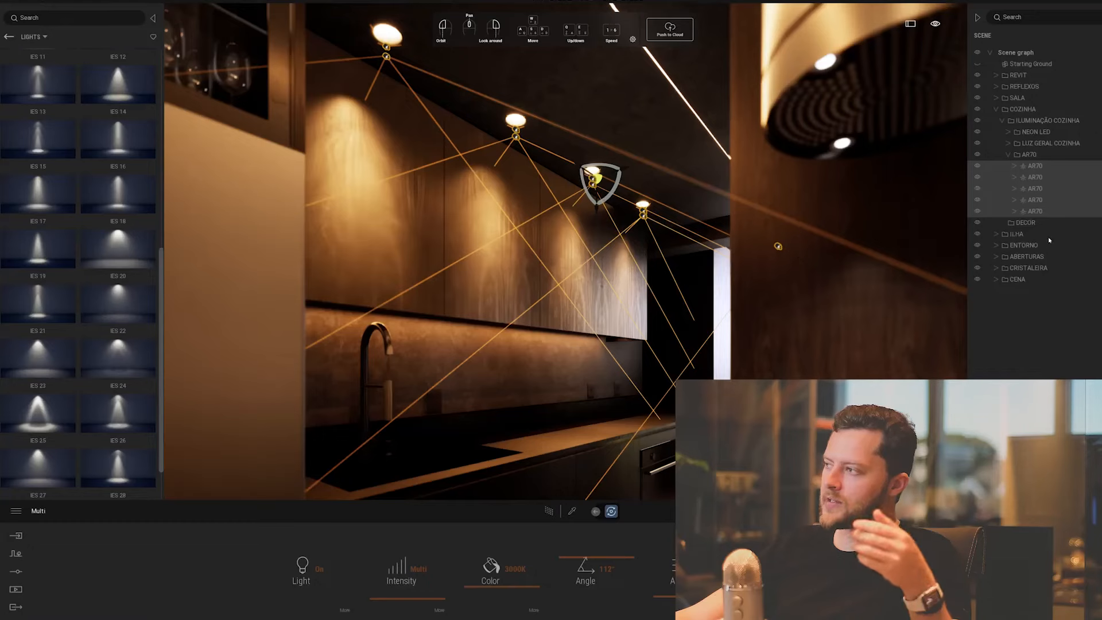
Select only the last AR70 light in the folder and check its position in the kitchen.
click(1033, 211)
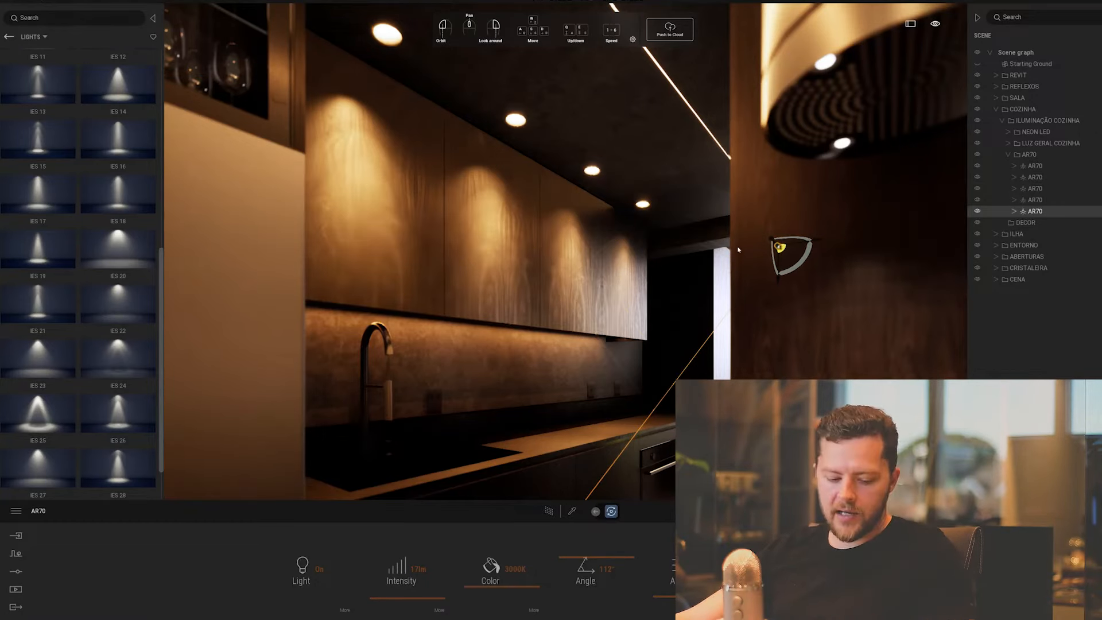
mouse_move(689, 247)
right_down()
mouse_move(778, 290)
mouse_move(697, 265)
right_up()
key(a)
key(d)
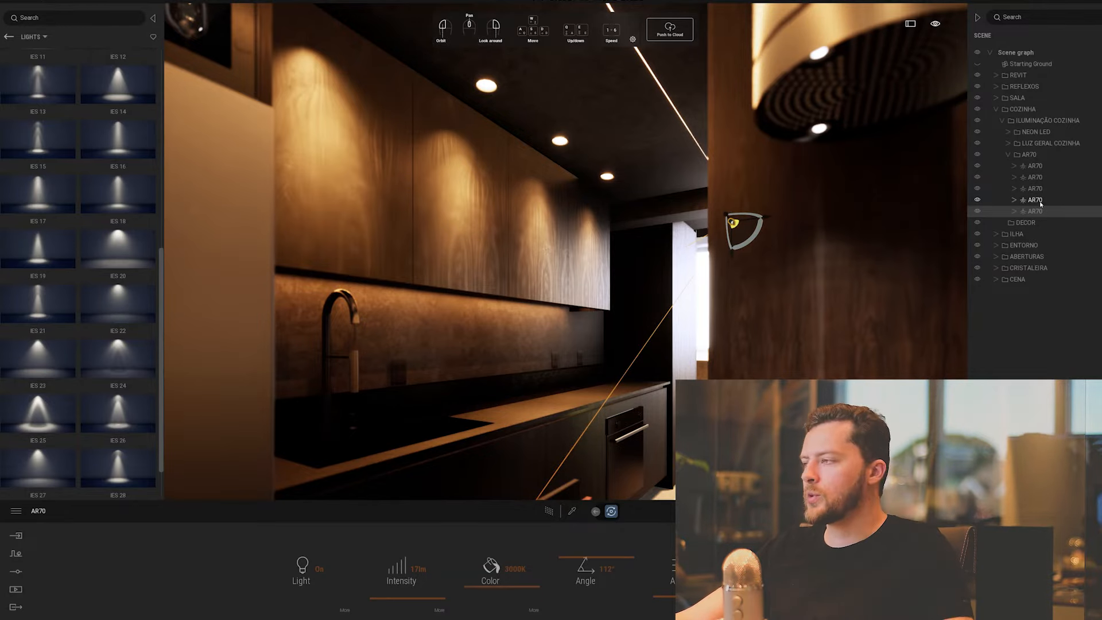
Select the first AR70 light, inspect its AR70-CONTRA child light and collapse it again.
click(1033, 166)
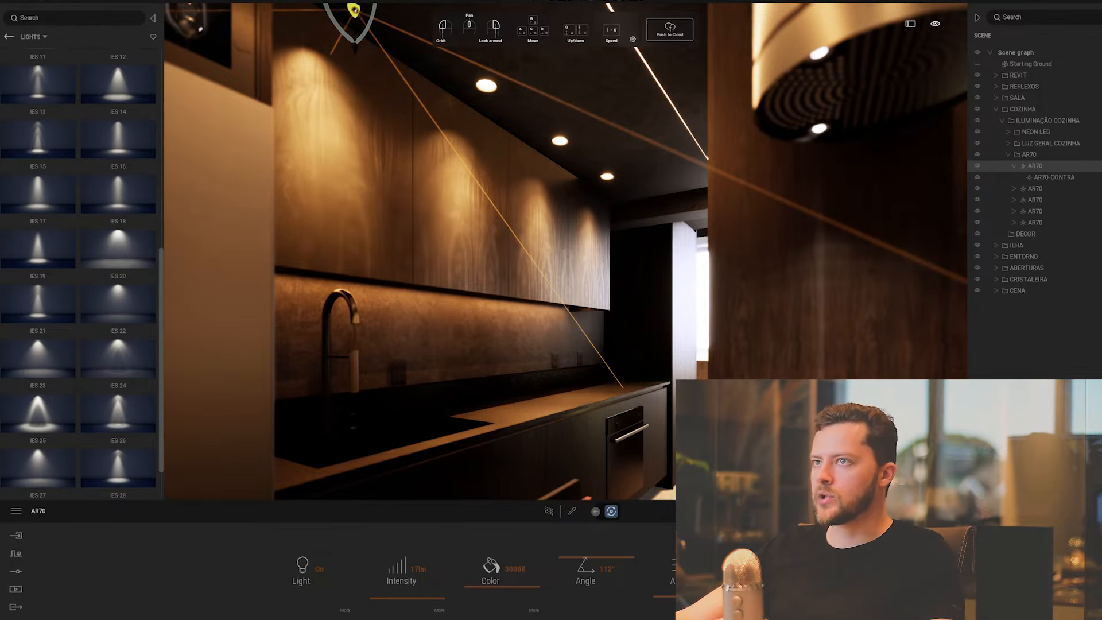
double_click(1046, 171)
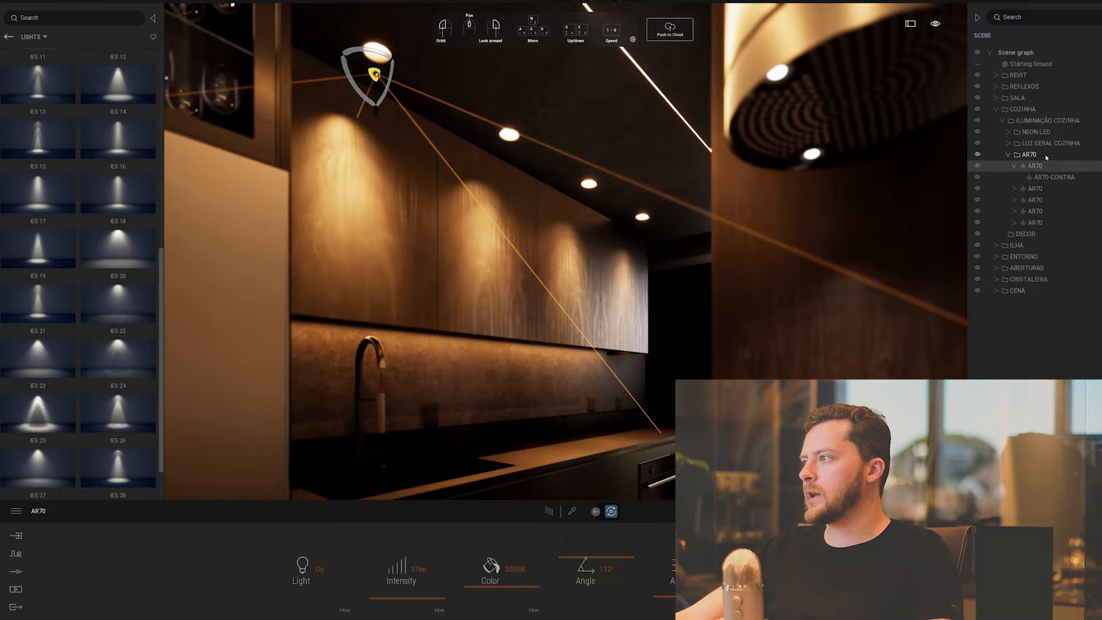
click(1014, 165)
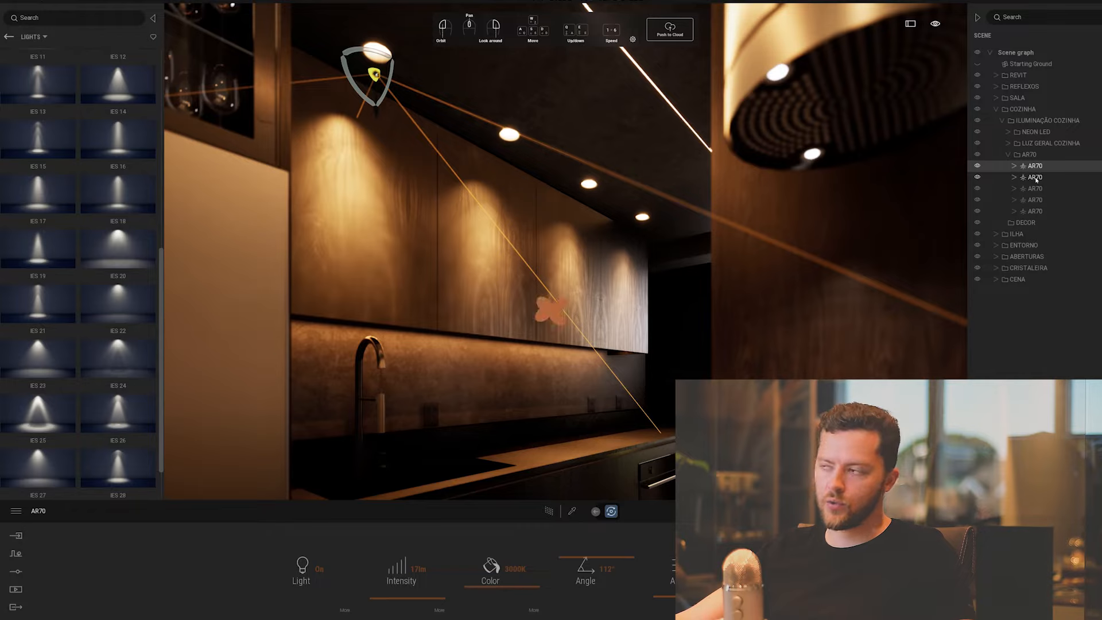
Extend the selection to the first four AR70 lights above the kitchen cabinets, leaving out the fifth.
shift+click(1035, 177)
shift+click(1036, 200)
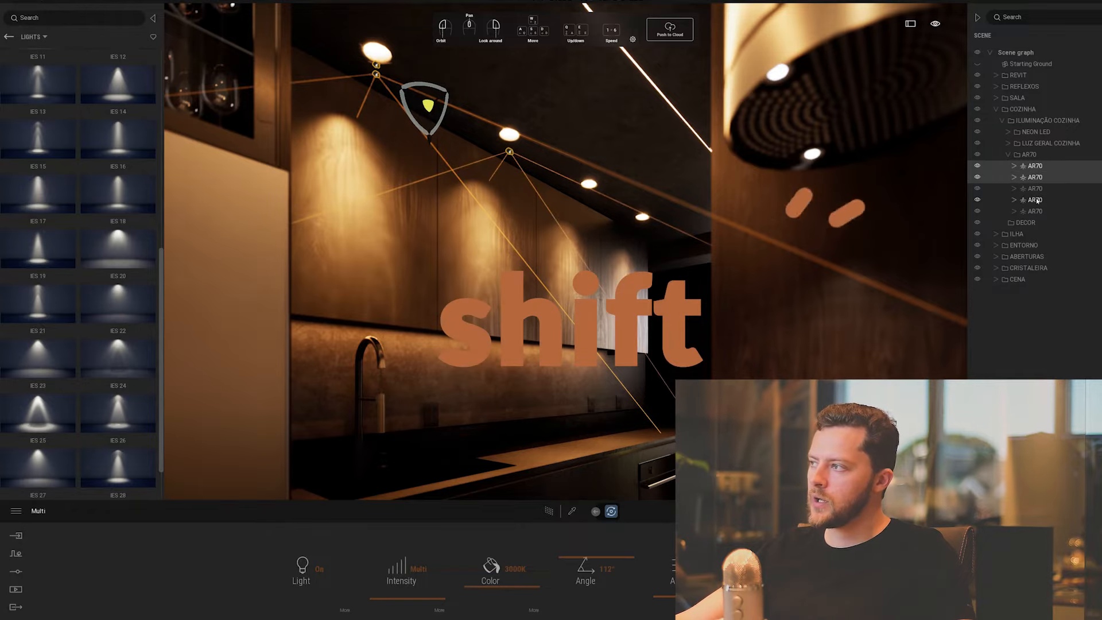
shift+click(1037, 189)
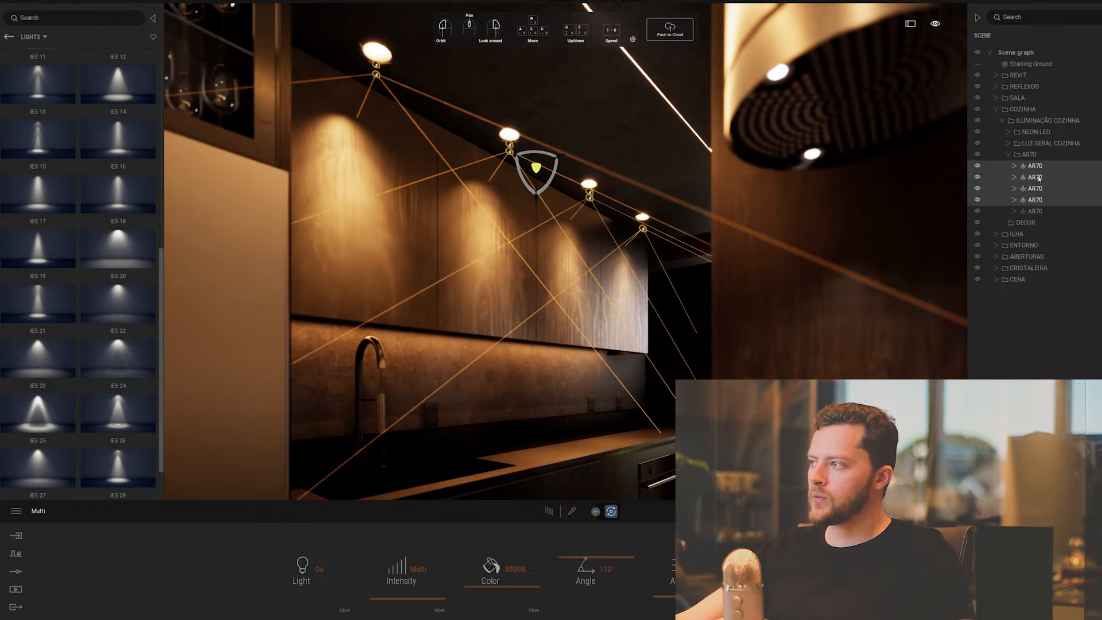
shift+click(1037, 196)
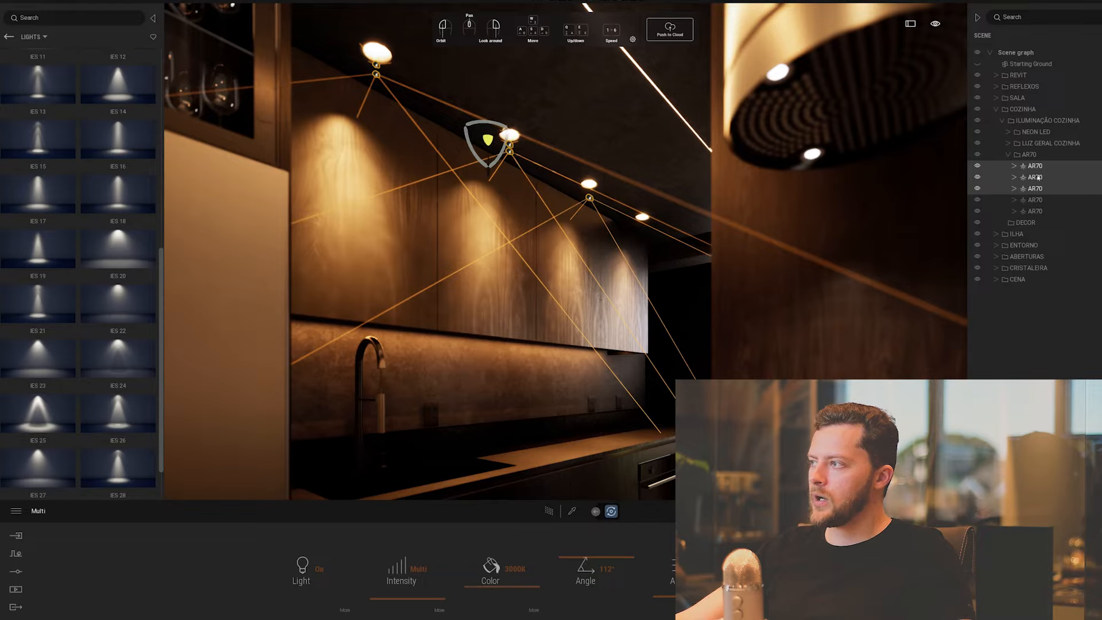
shift+click(1036, 188)
shift+click(1038, 191)
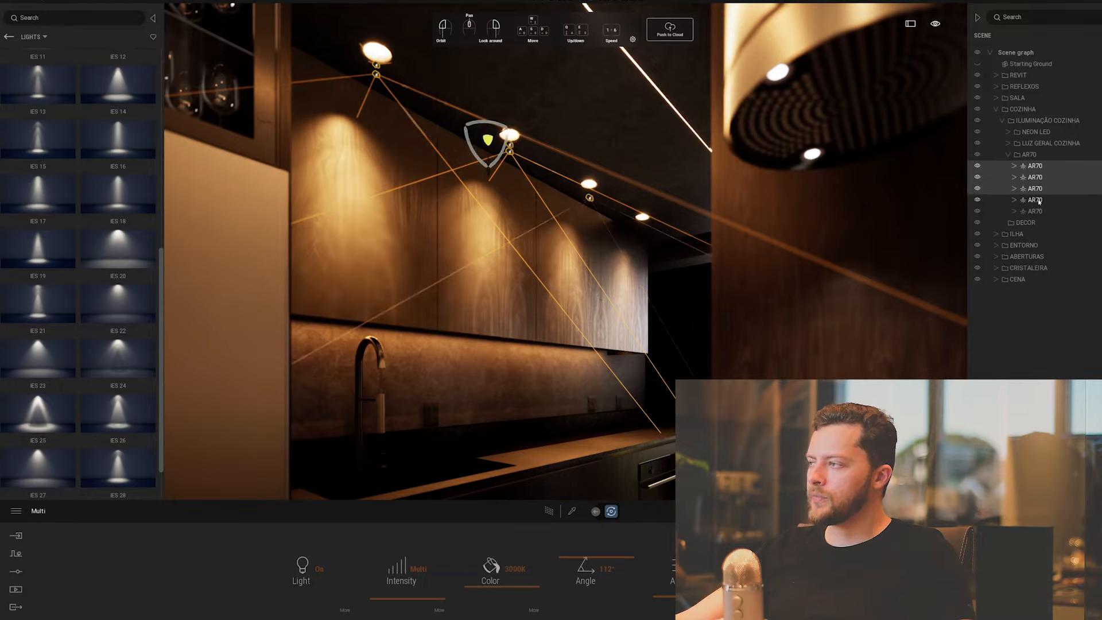
shift+click(1039, 201)
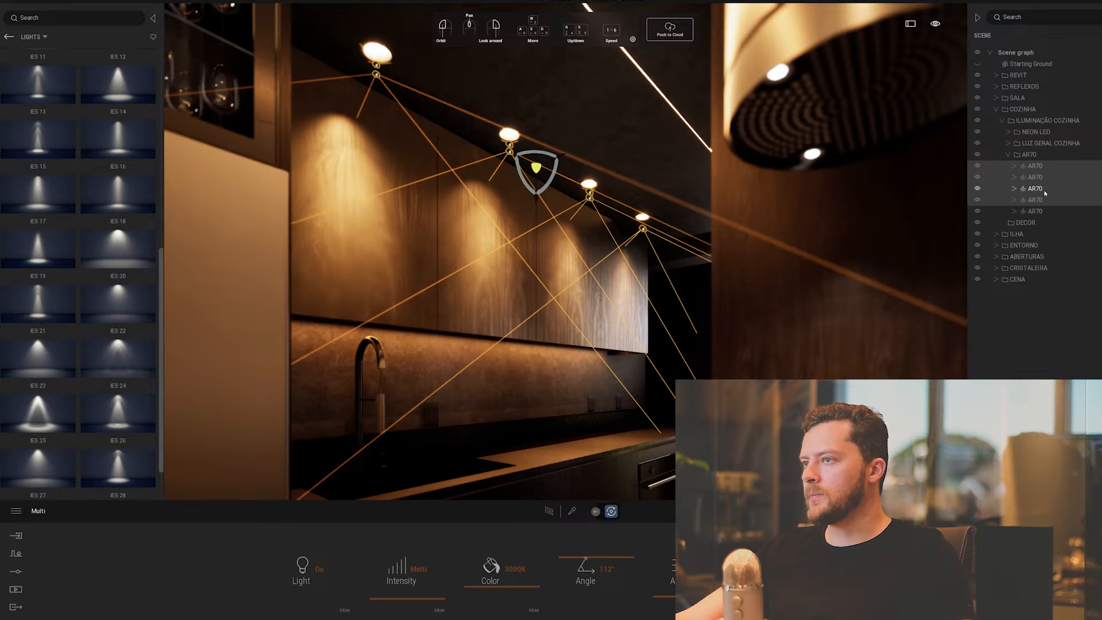
Switch the four selected AR70 lights off and back on to compare their effect on the kitchen cabinets.
click(310, 574)
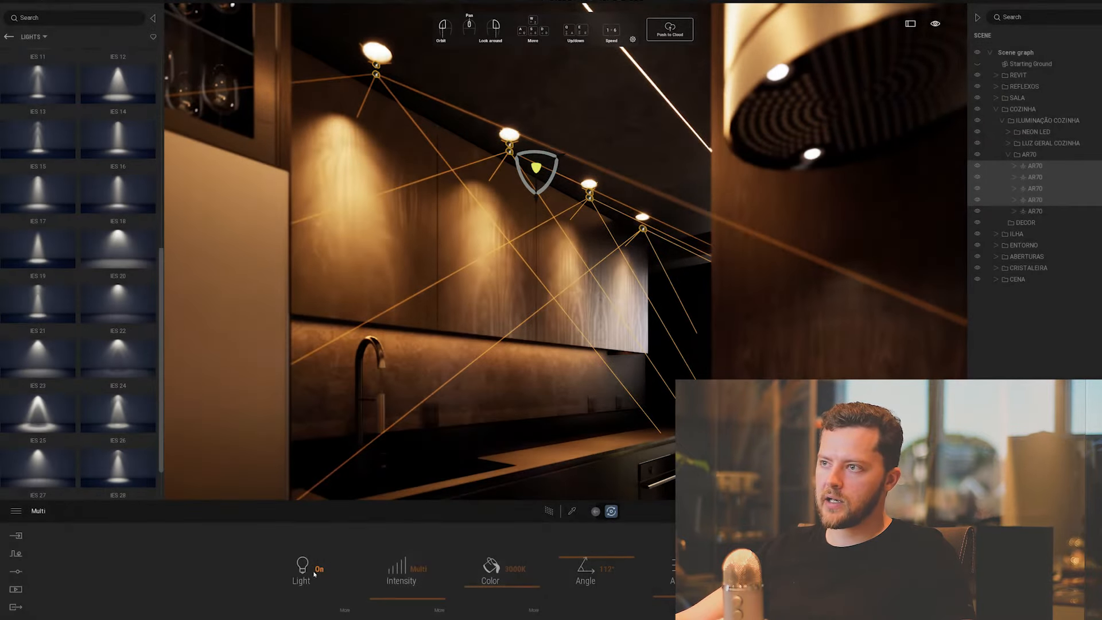
click(314, 573)
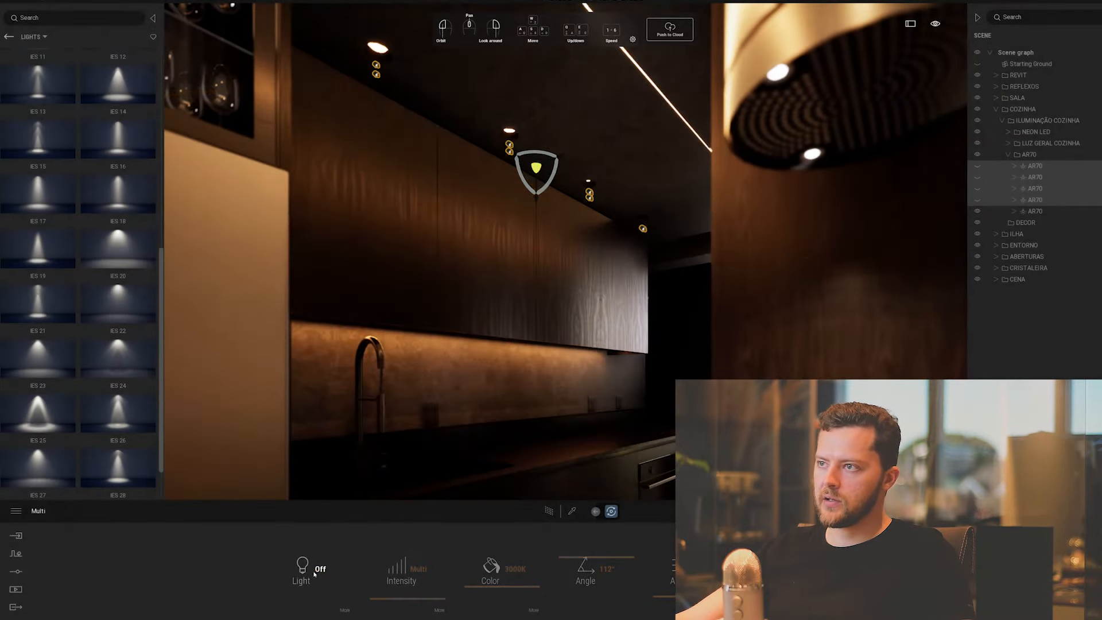
click(314, 573)
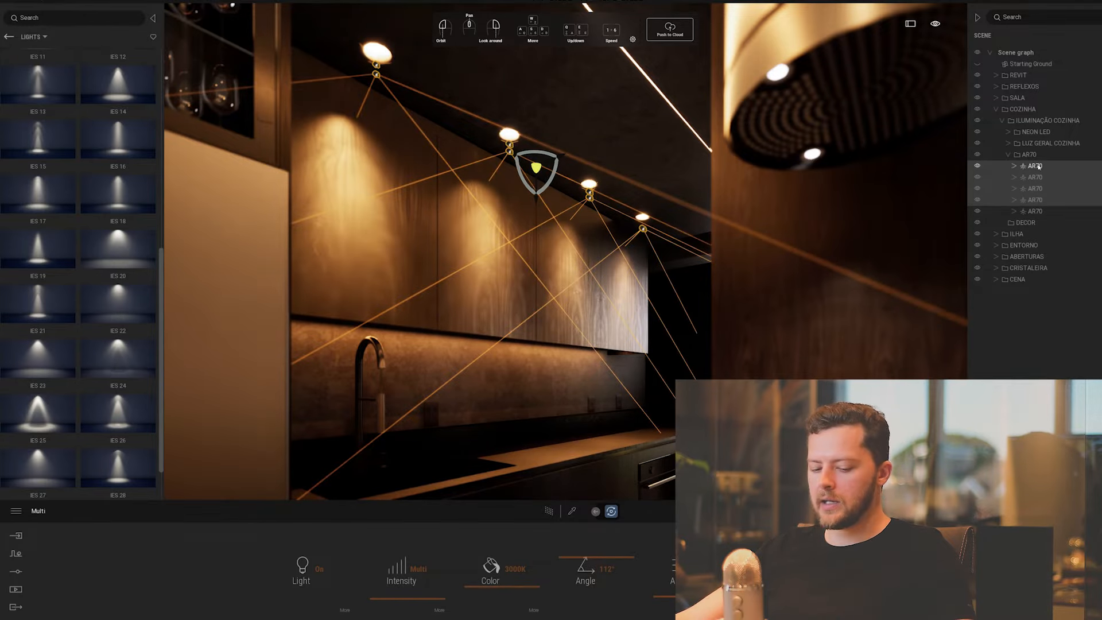
Delete the first four AR70 lights from the kitchen's AR70 folder, keeping only the fifth.
key(Delete)
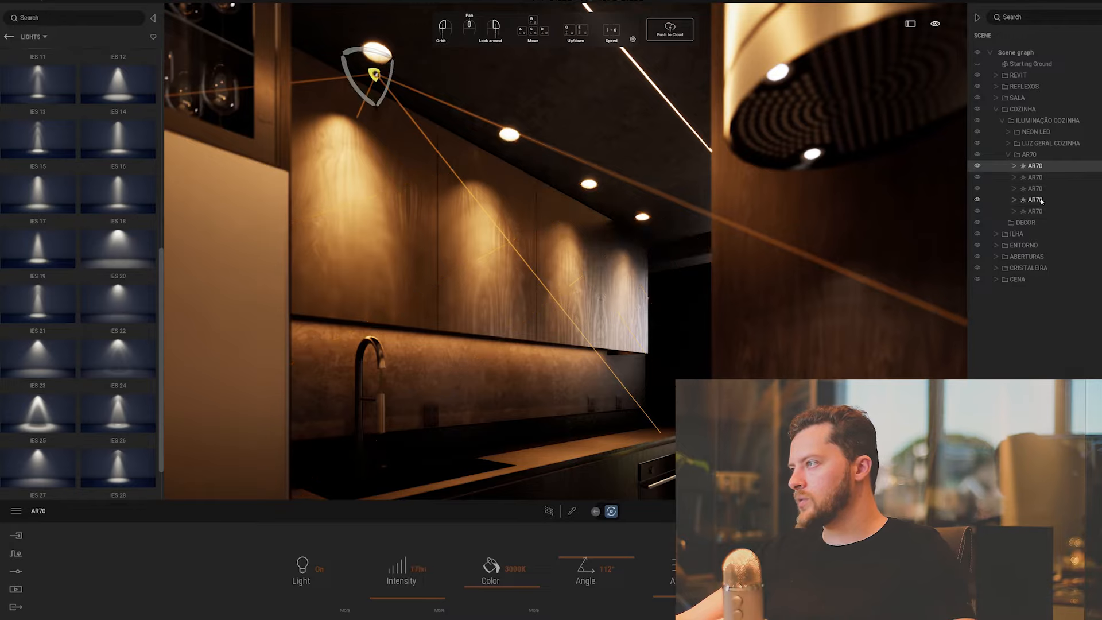
key(ctrl+z)
key(Delete)
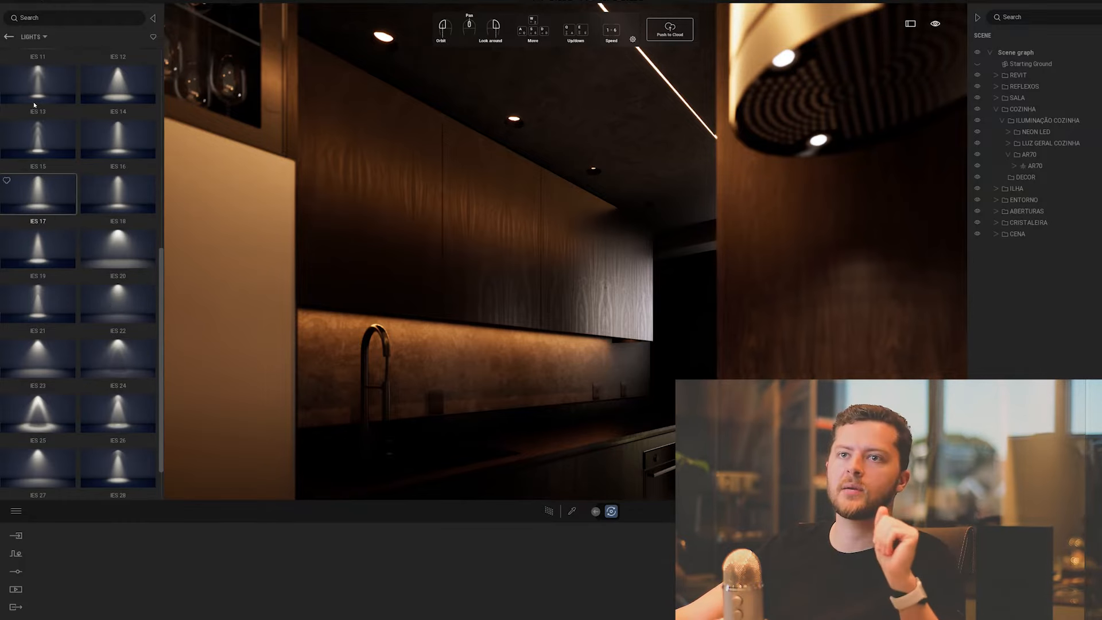
Return to the library's main categories, reopen the Lights category and browse its basic and IES lights.
click(9, 37)
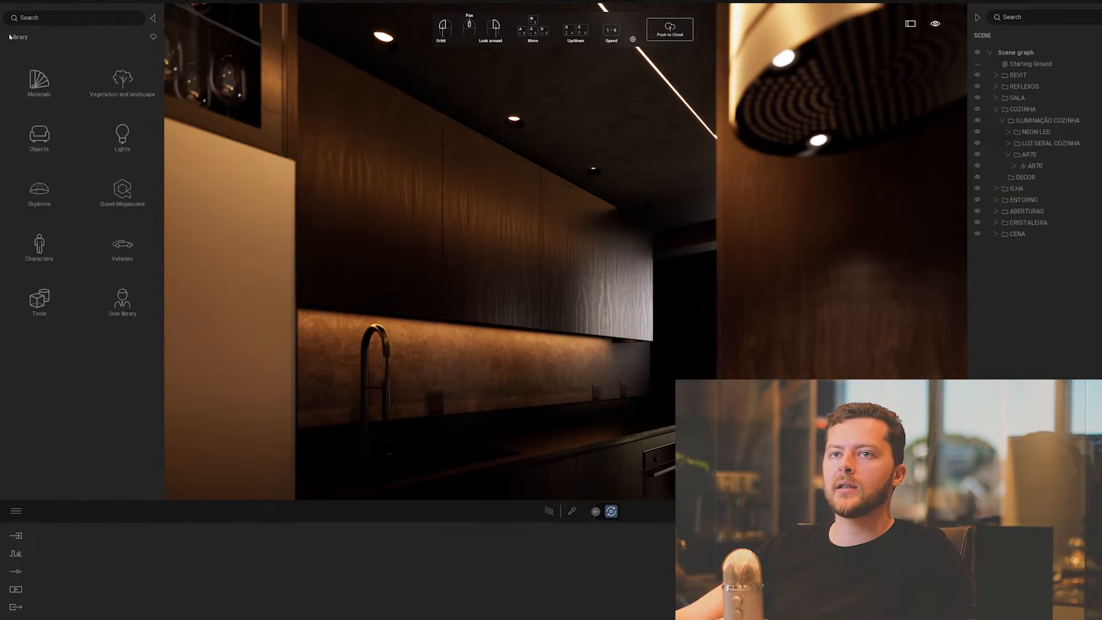
click(153, 19)
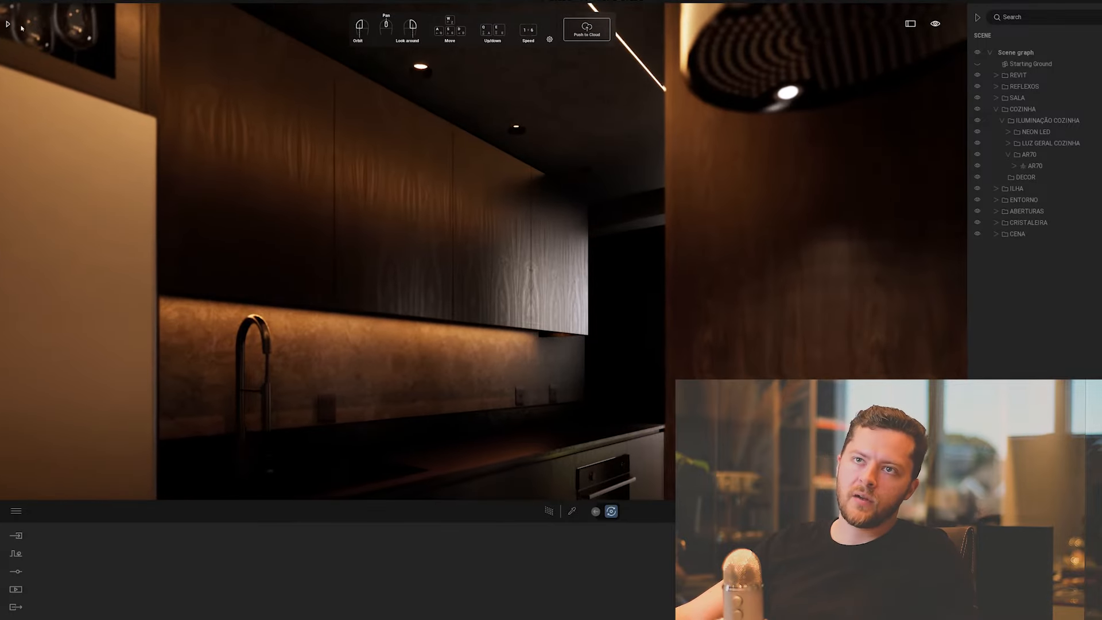
click(8, 24)
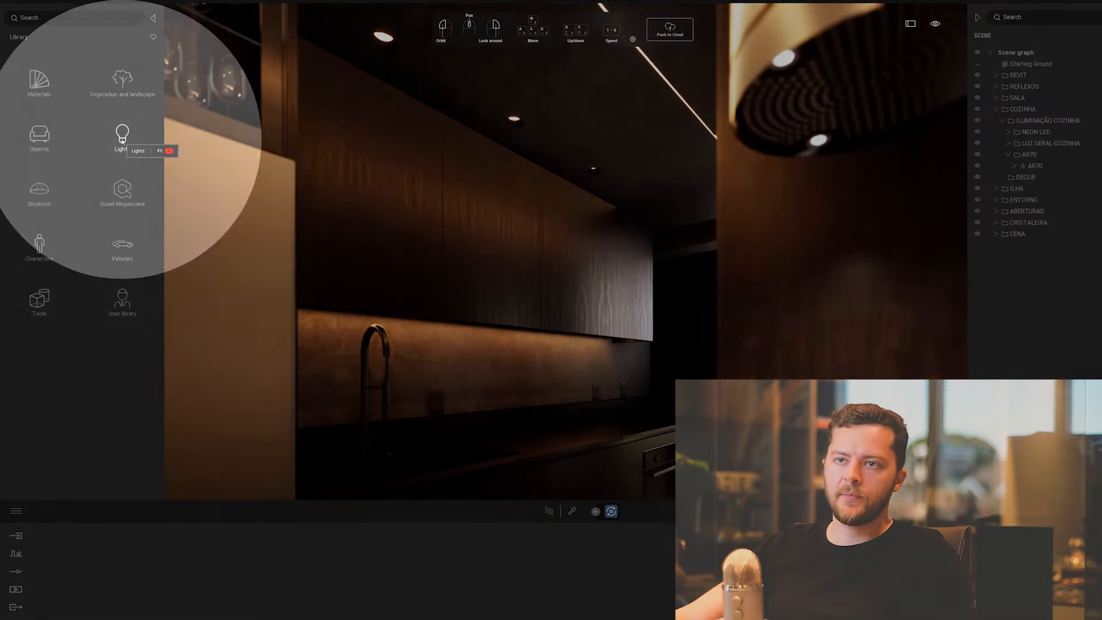
click(122, 141)
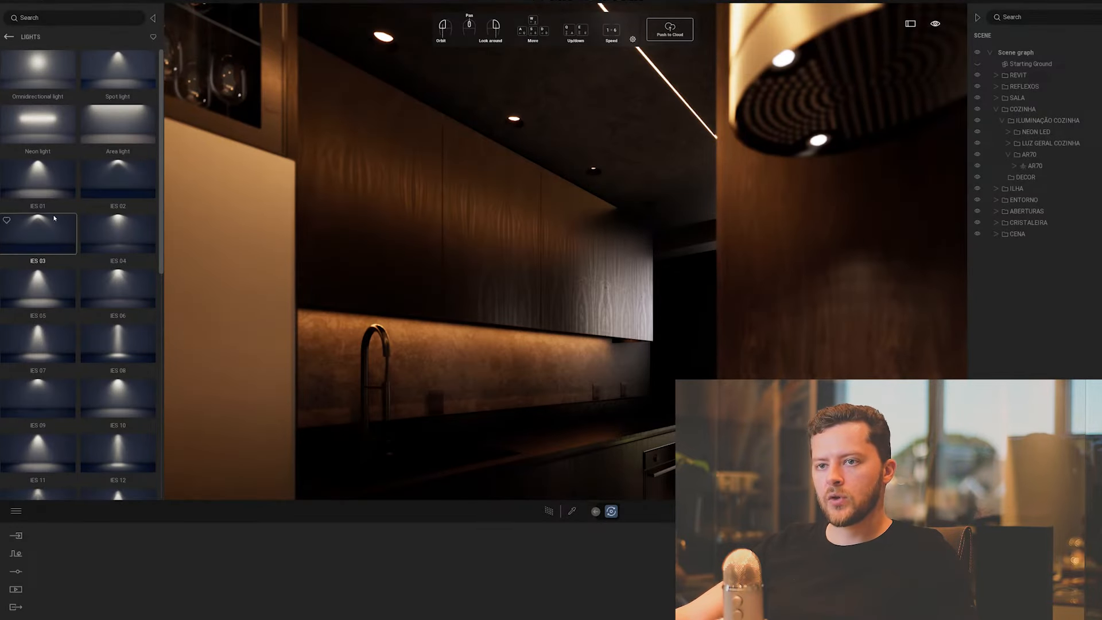
scroll(54, 217, down, 3)
scroll(54, 217, down, 4)
scroll(54, 218, up, 5)
scroll(53, 217, up, 3)
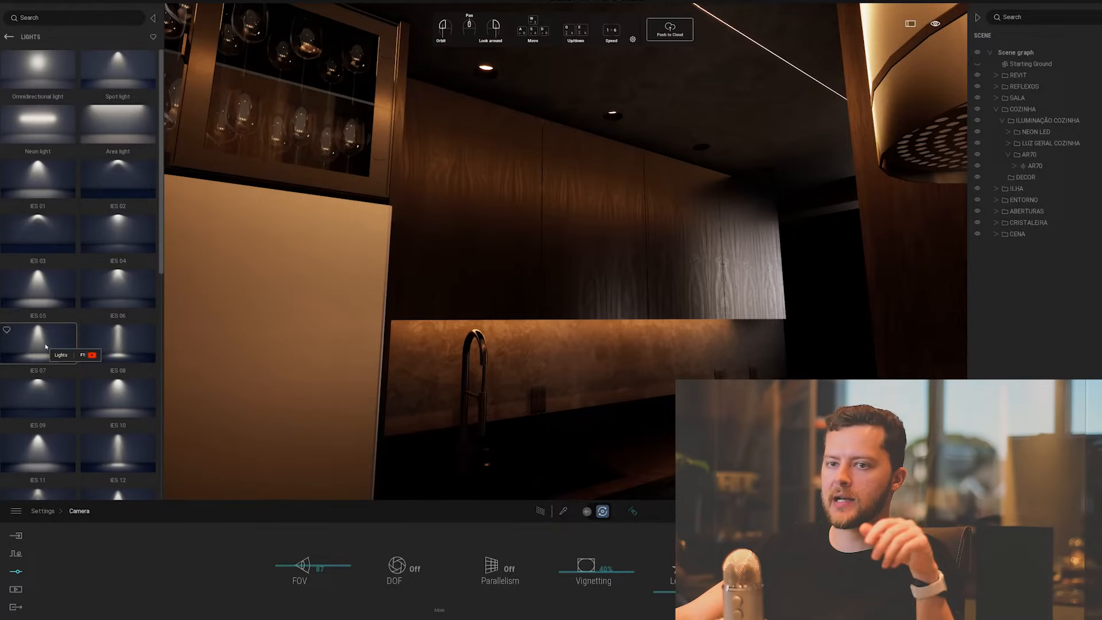
Preview the IES 07 and IES 06 lights over the kitchen cabinets to compare their beams without placing them.
click(43, 339)
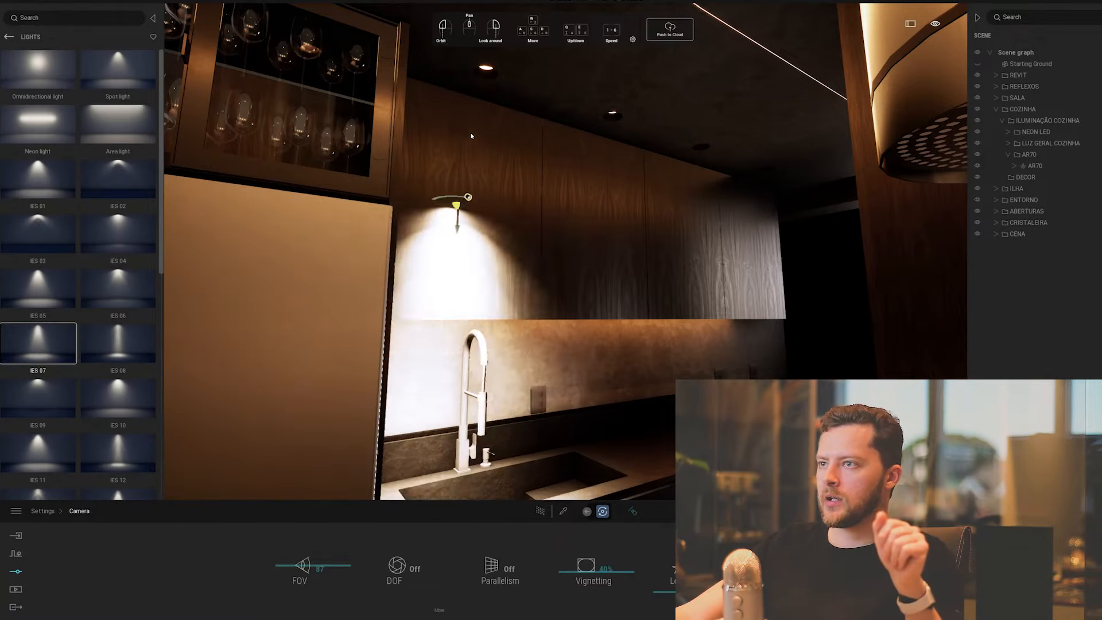
click(470, 130)
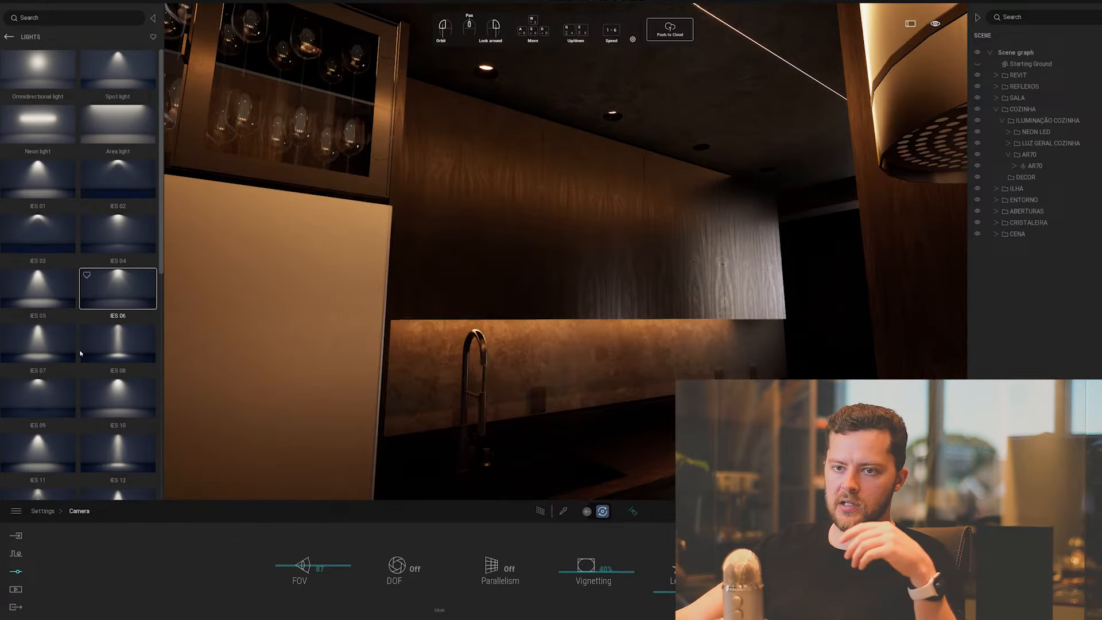
drag(59, 338, 572, 85)
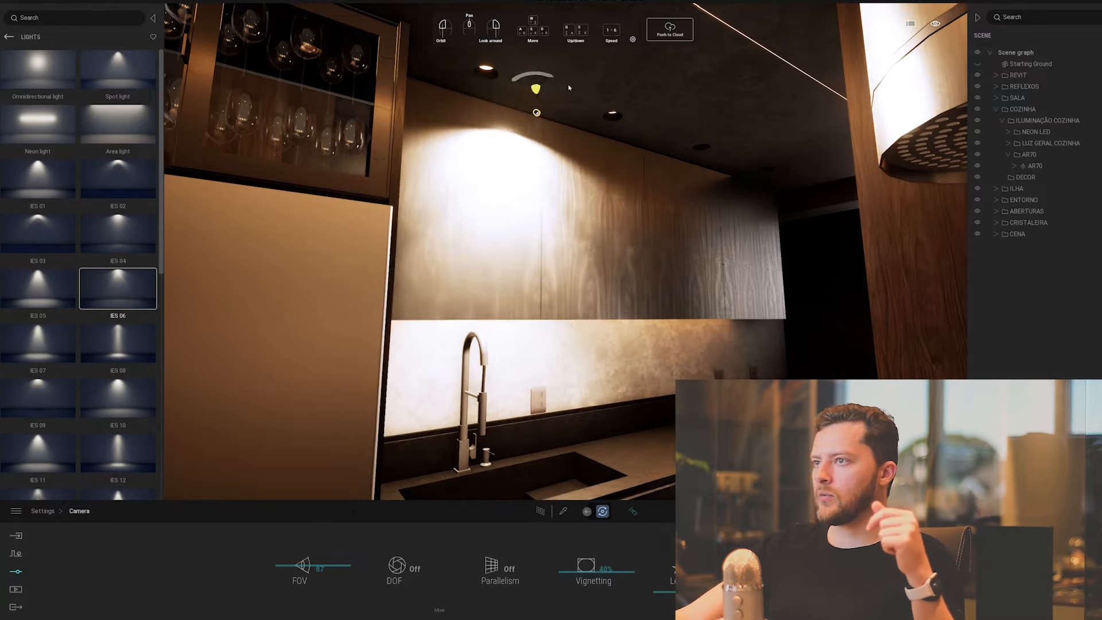
drag(675, 96, 529, 90)
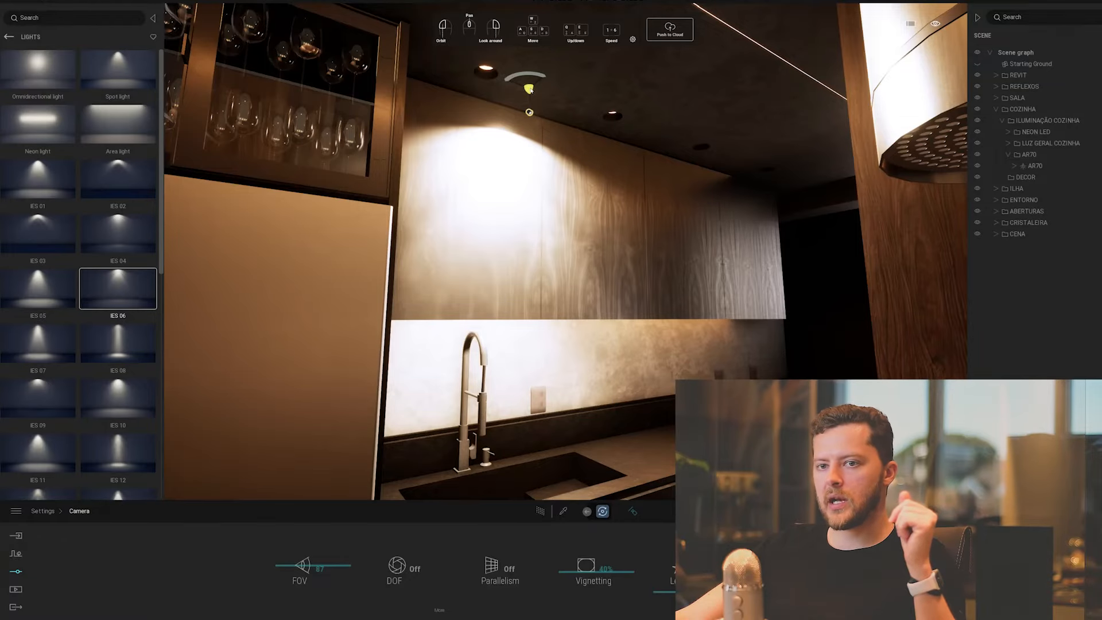
drag(123, 337, 109, 339)
Place an IES 07 light at the recessed ceiling spot nearest the glass cabinet and end the placement.
click(39, 351)
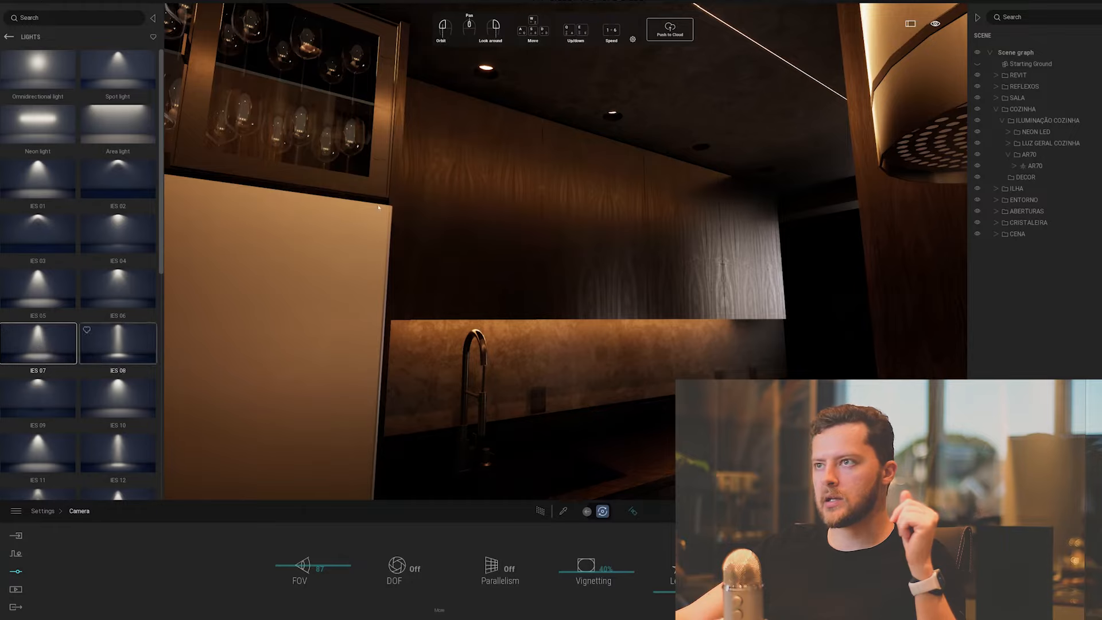
drag(378, 207, 380, 184)
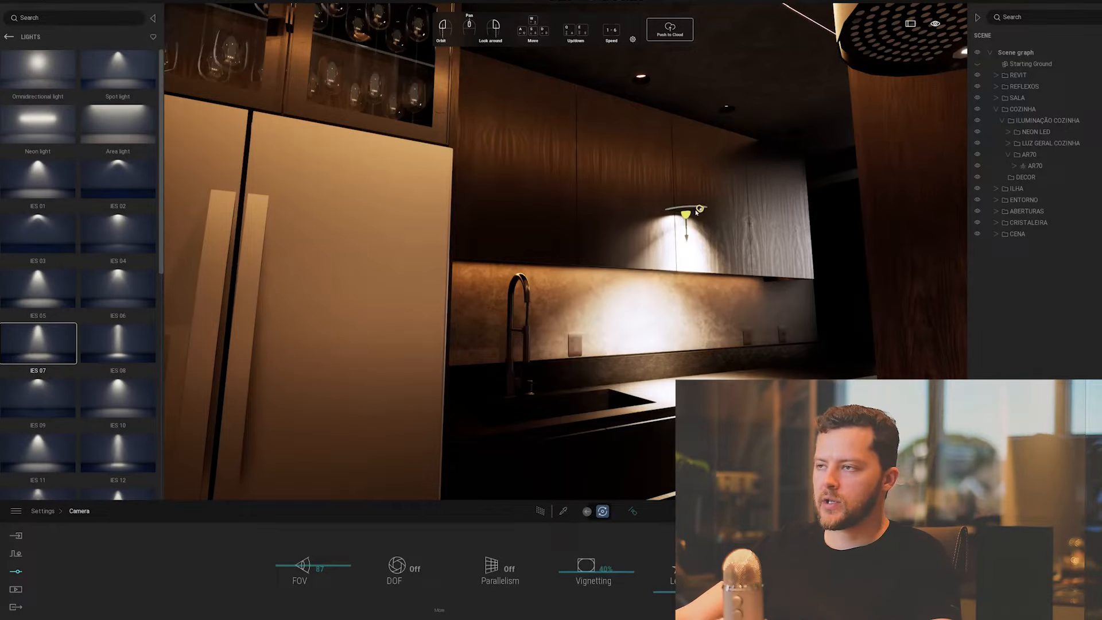
key(w)
right_drag(722, 232, 725, 215)
key(w)
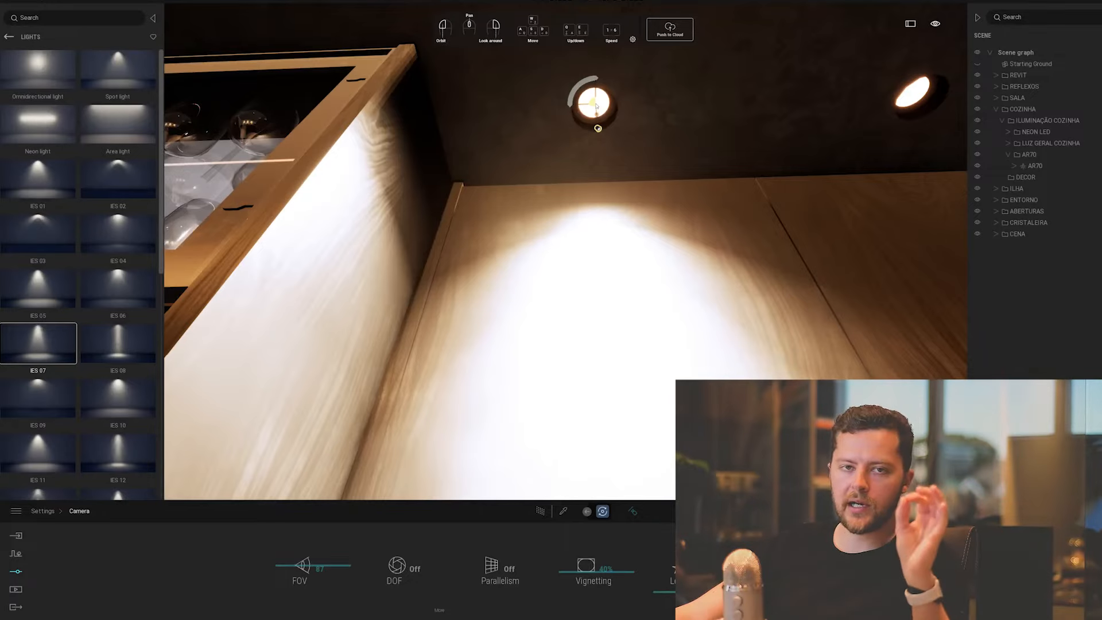
drag(597, 106, 571, 181)
drag(590, 220, 599, 106)
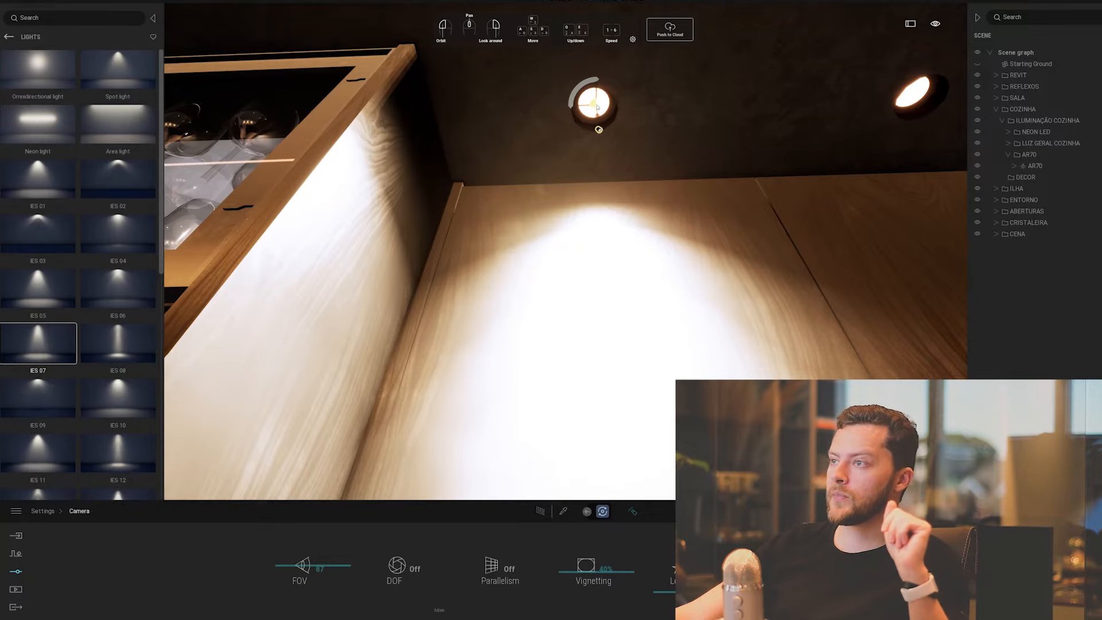
drag(597, 106, 732, 155)
drag(788, 276, 782, 312)
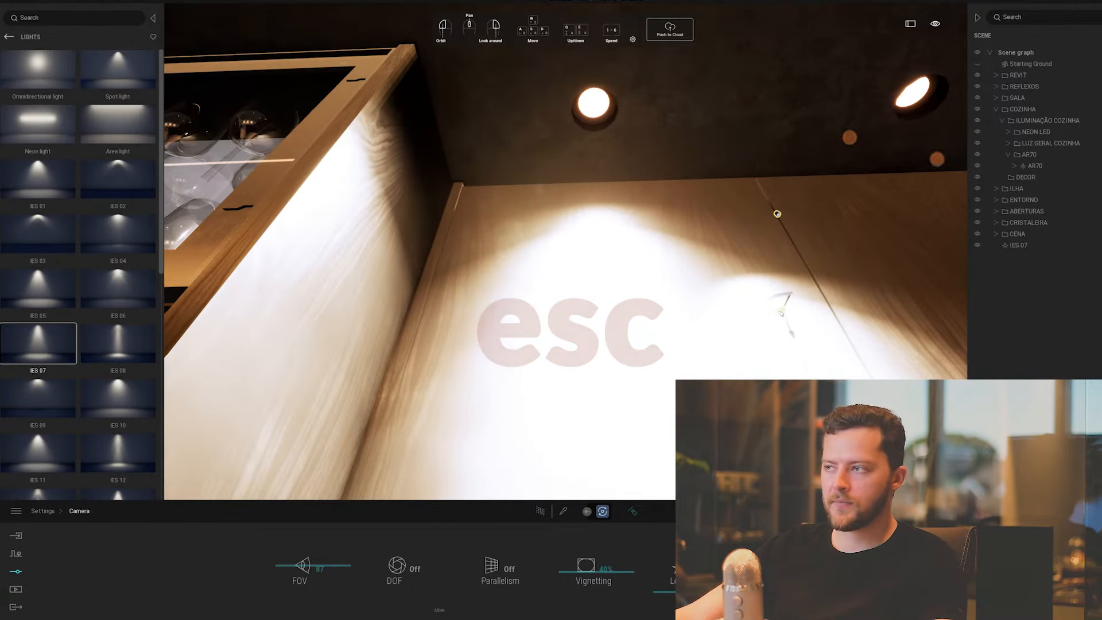
key(Escape)
key(q)
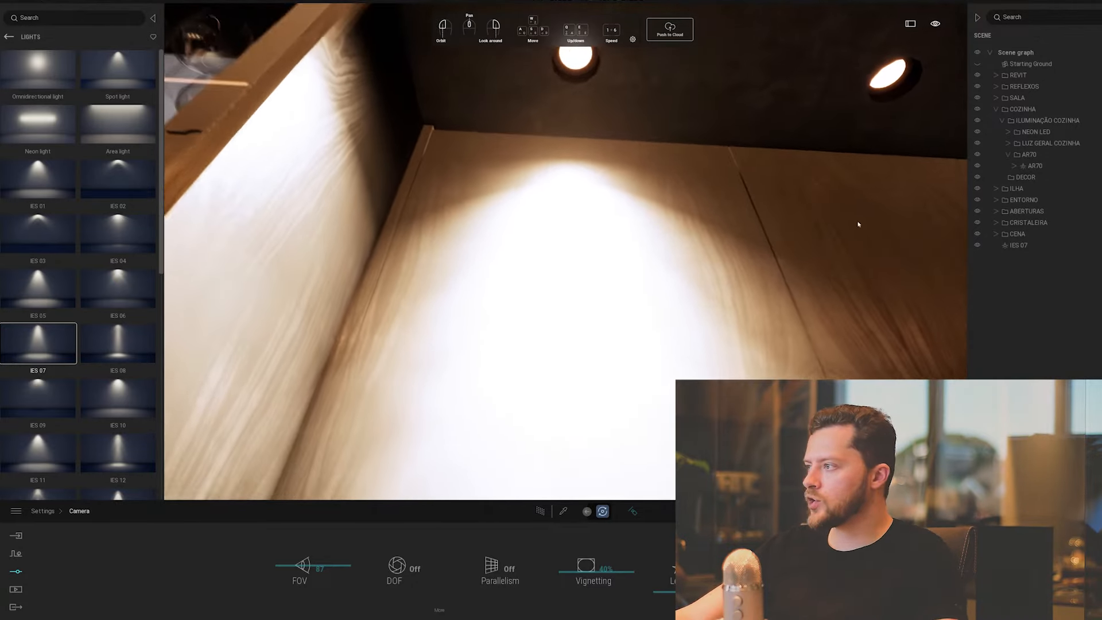
Select the new IES 07 light, toggle it off and on, and examine its effect on the cabinets and sink.
click(1018, 246)
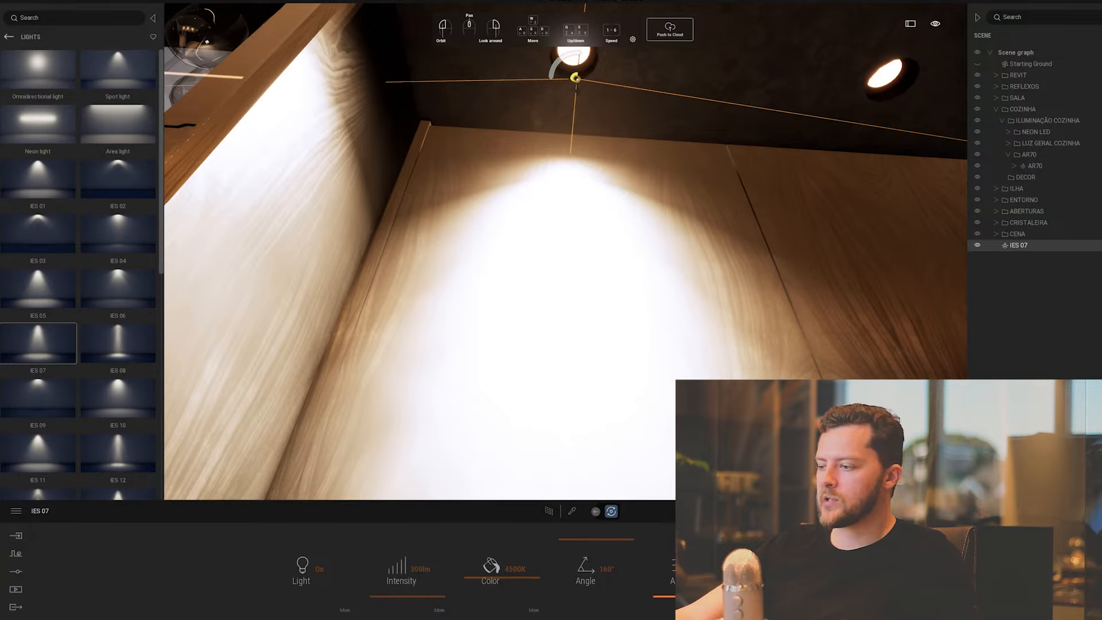
right_drag(516, 310, 513, 248)
click(319, 570)
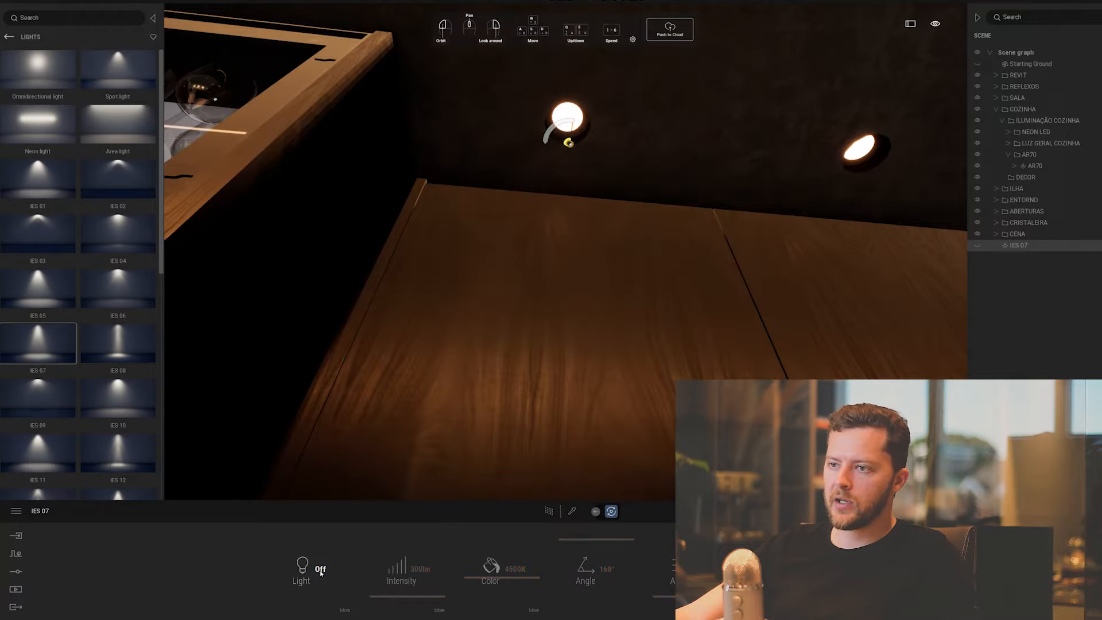
click(320, 570)
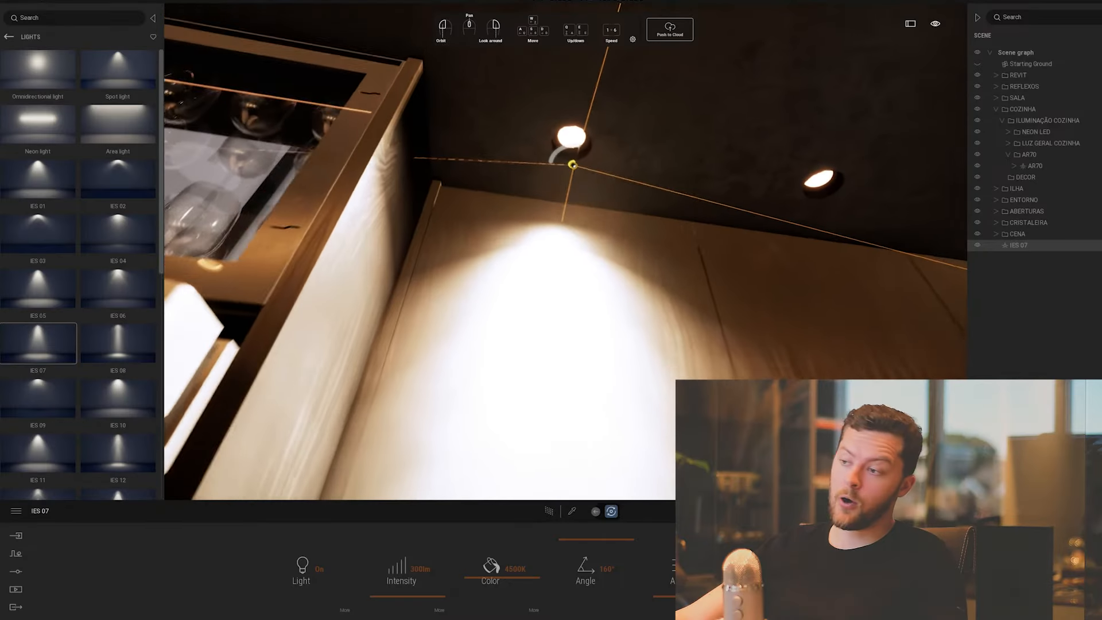
right_drag(517, 310, 516, 287)
key(s)
right_drag(541, 81, 660, 287)
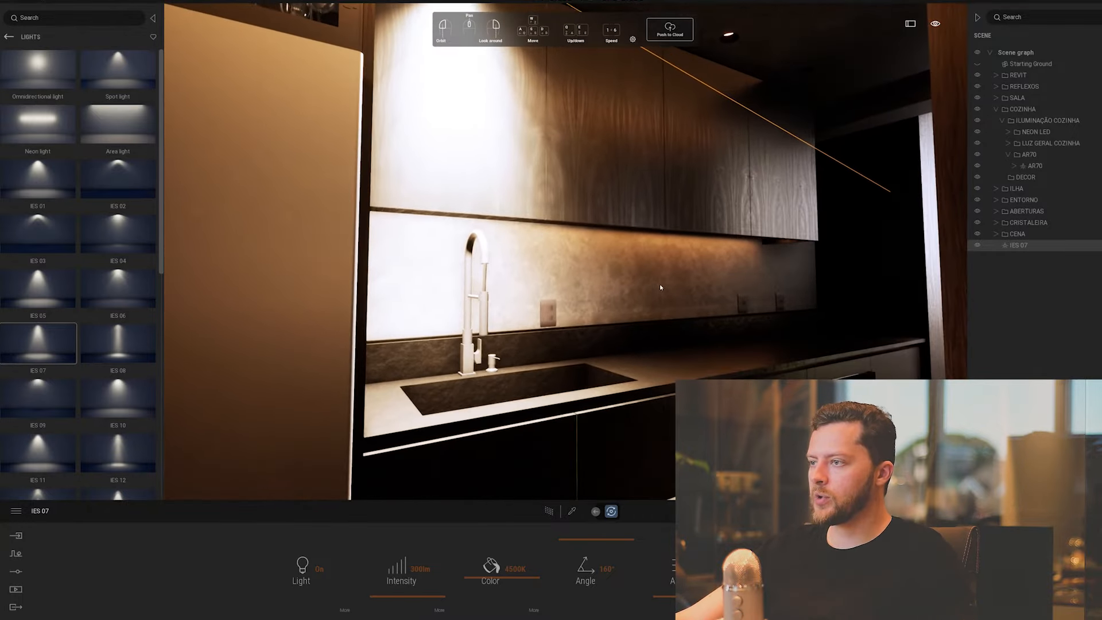
right_drag(693, 339, 692, 332)
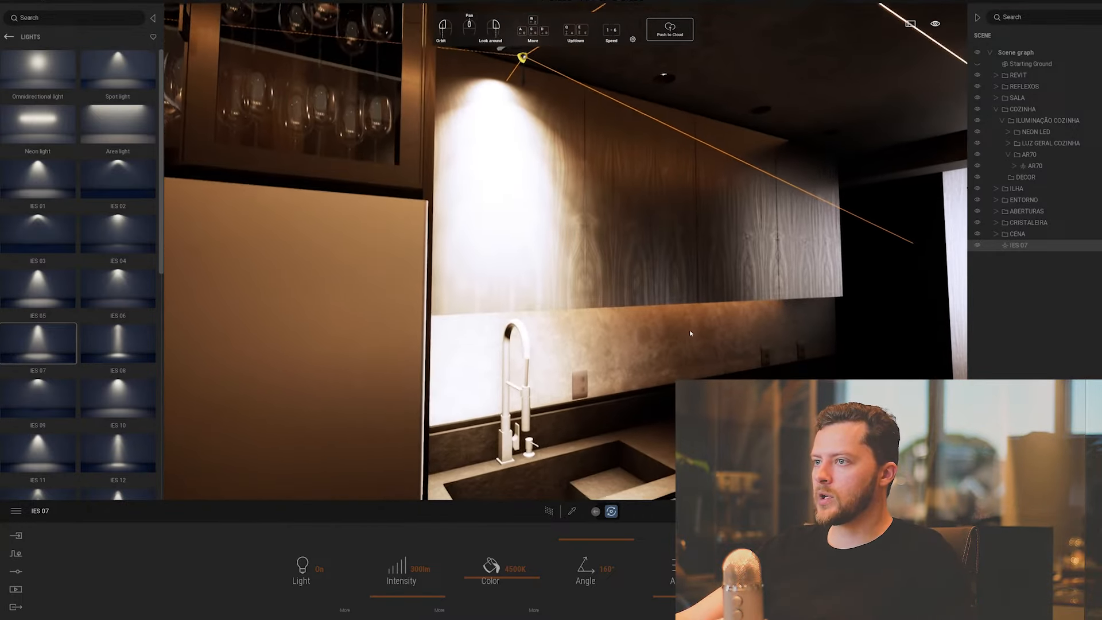
key(s)
key(s)
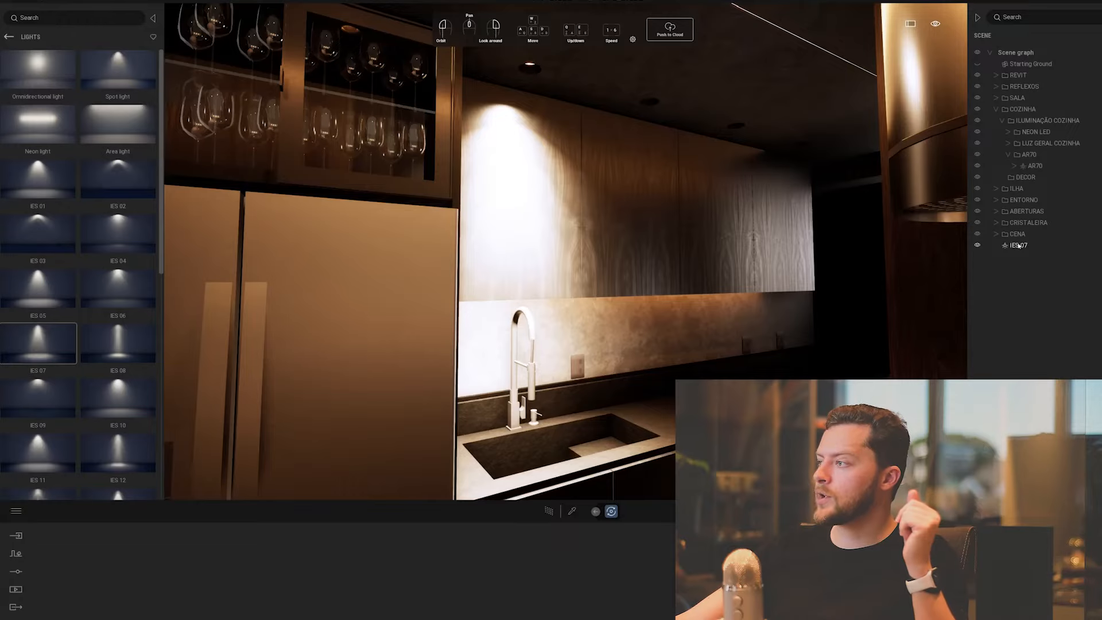
Rename the IES 07 light as AR70-COZINHA.
right_click(1018, 245)
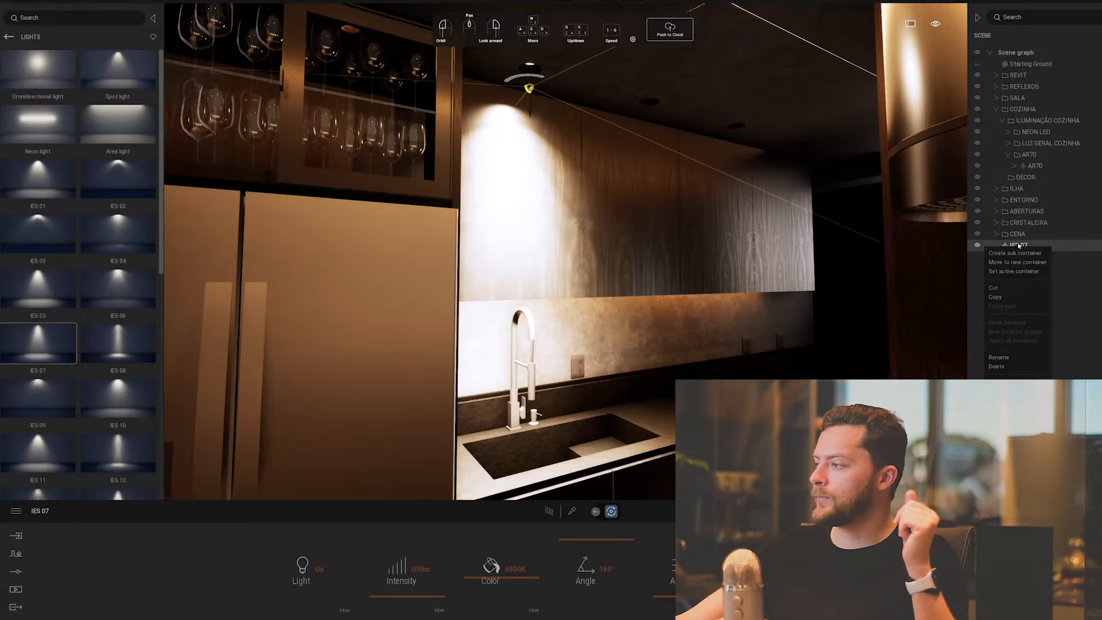
click(1015, 357)
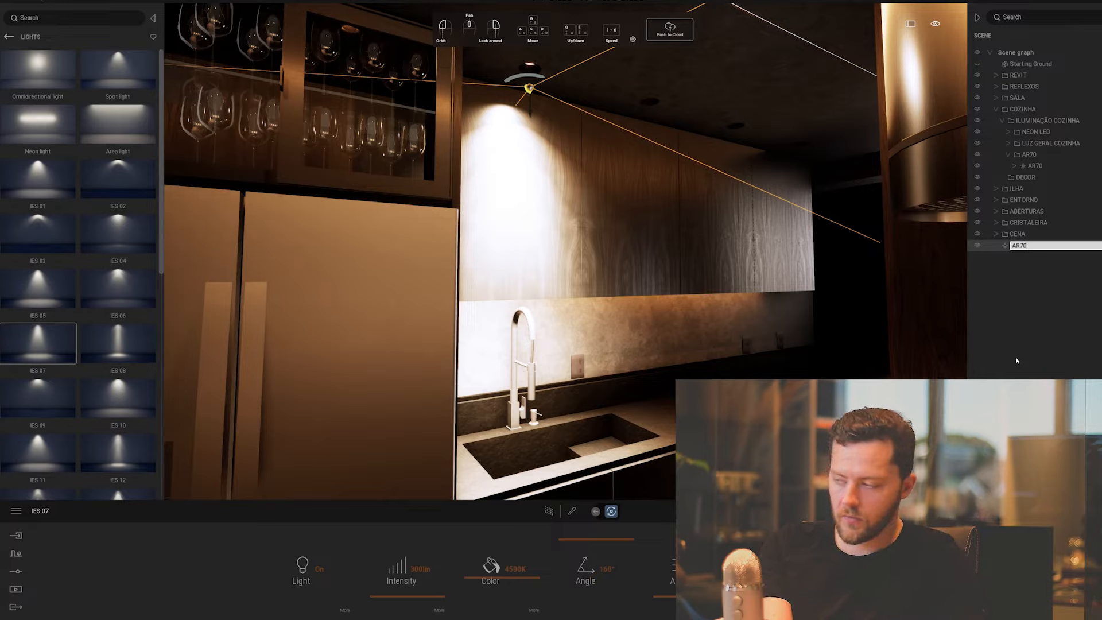
text(AR70-COZINHA)
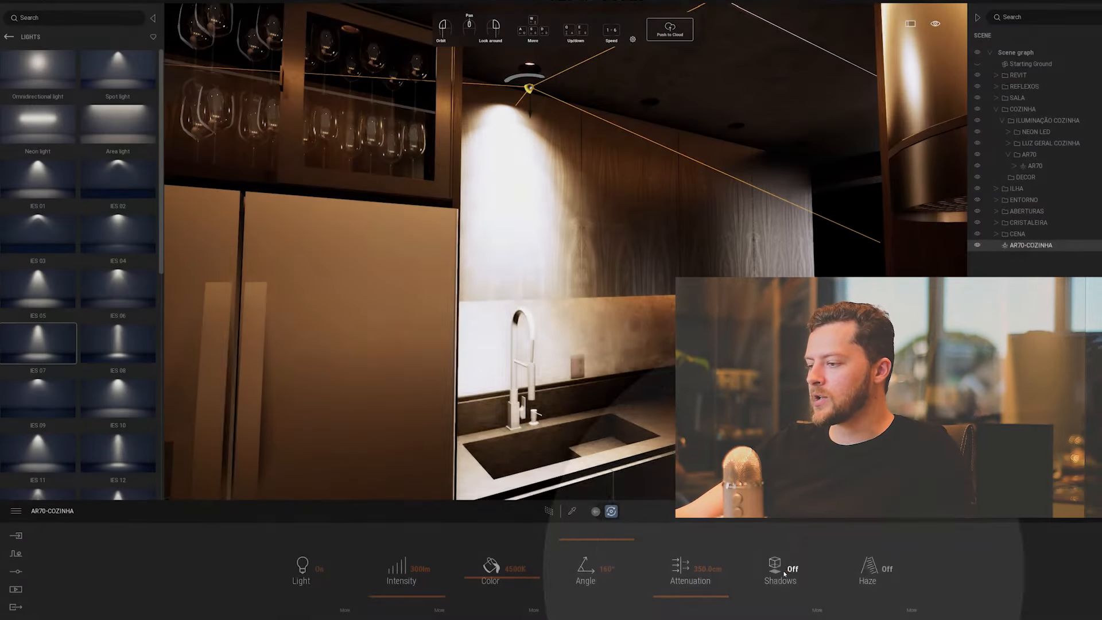
Turn on shadows for the AR70-COZINHA light, comparing the sink area with shadows on and off.
click(782, 569)
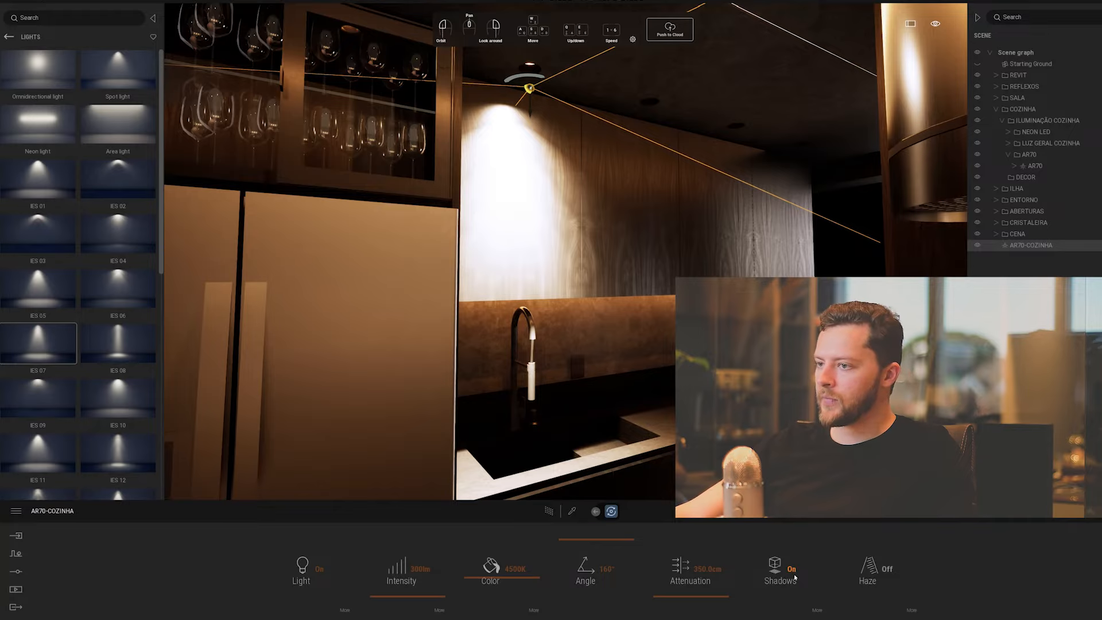
click(795, 576)
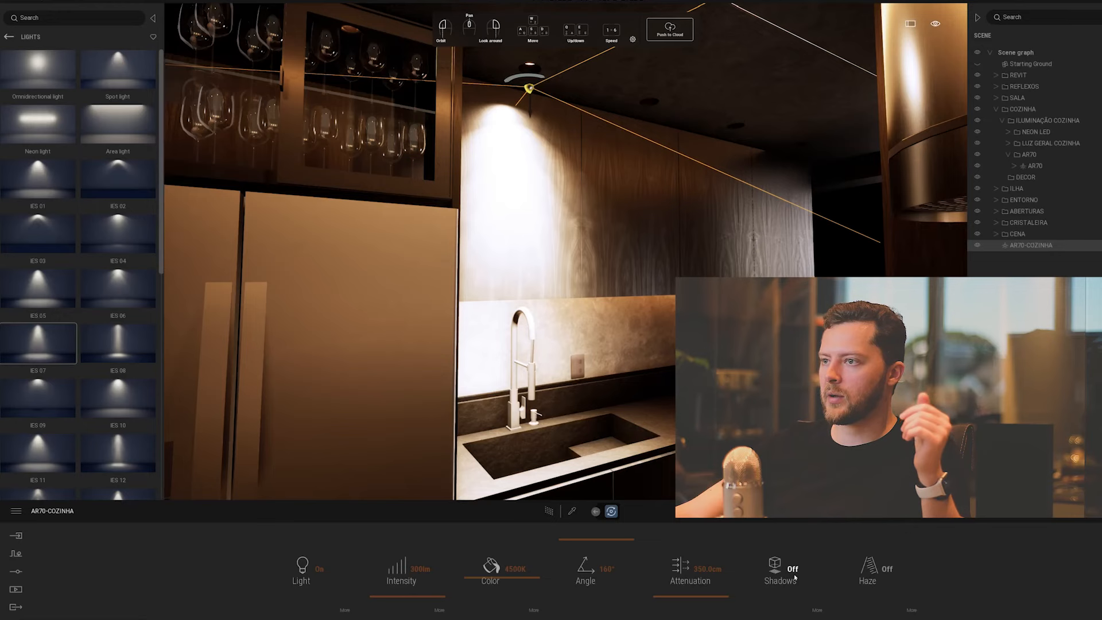
click(780, 571)
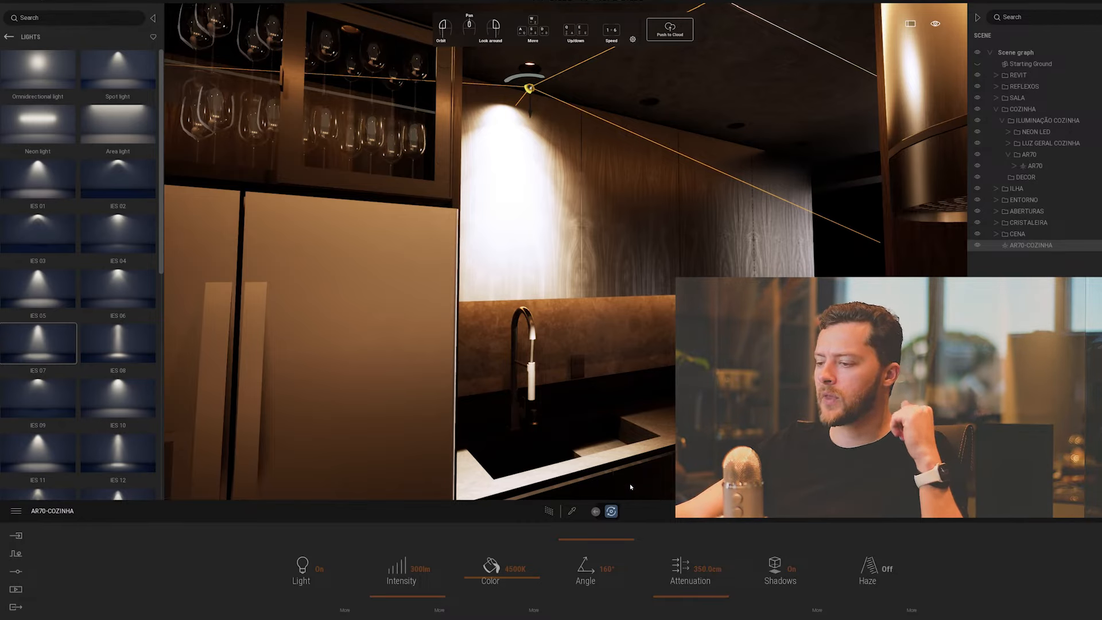
Narrow the AR70-COZINHA light's beam angle to 122°.
click(596, 541)
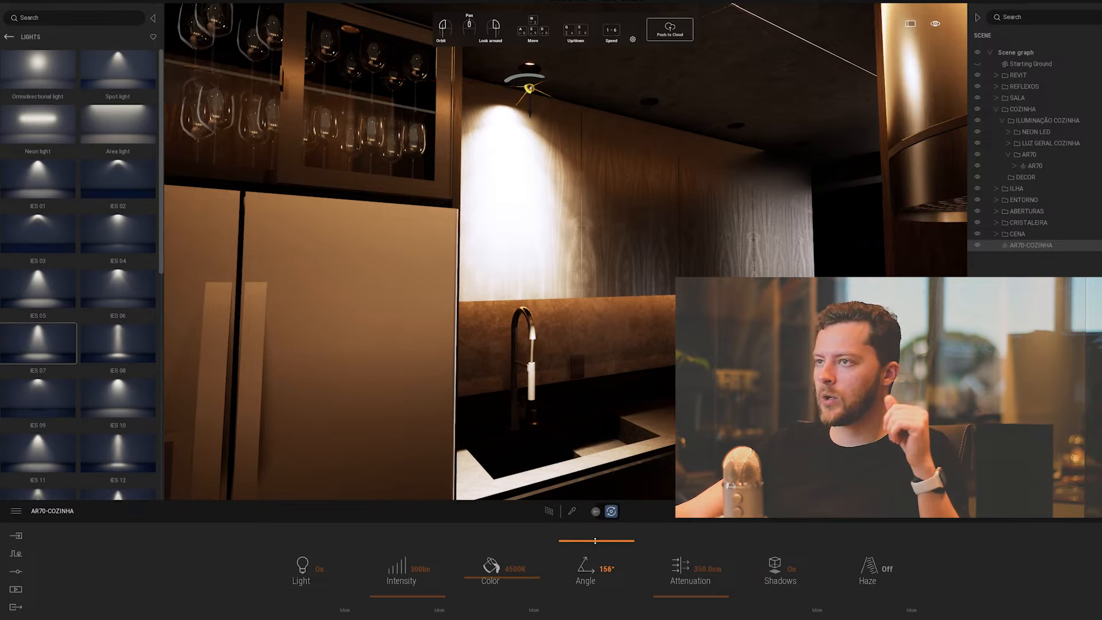
drag(596, 542, 599, 554)
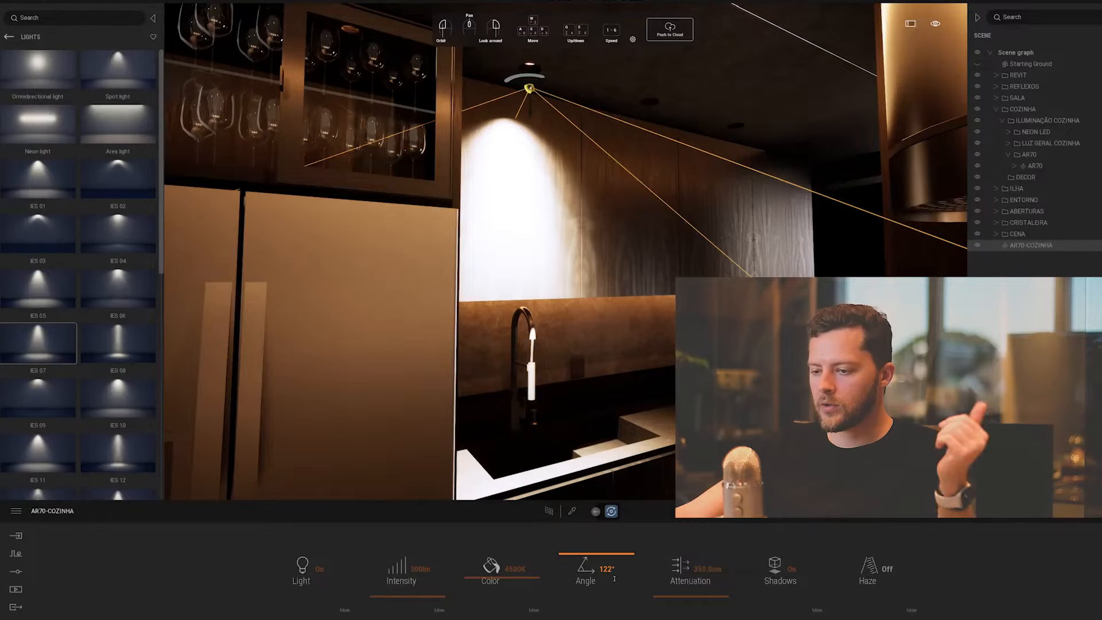
click(665, 557)
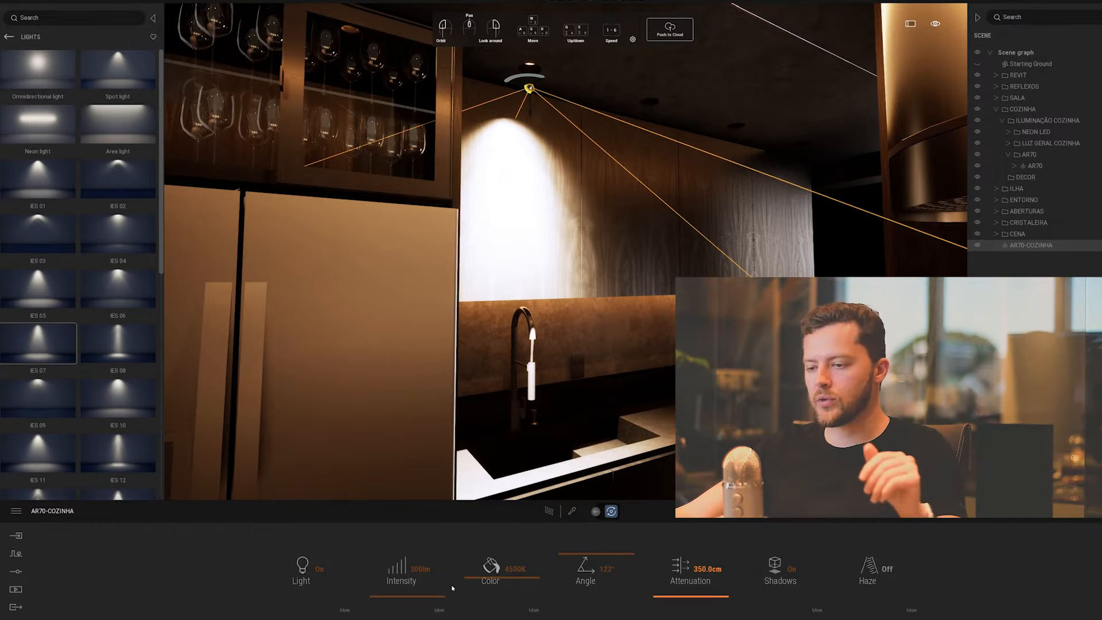
Set the AR70-COZINHA light's intensity to 20 lm and its color temperature to 3000K.
click(420, 569)
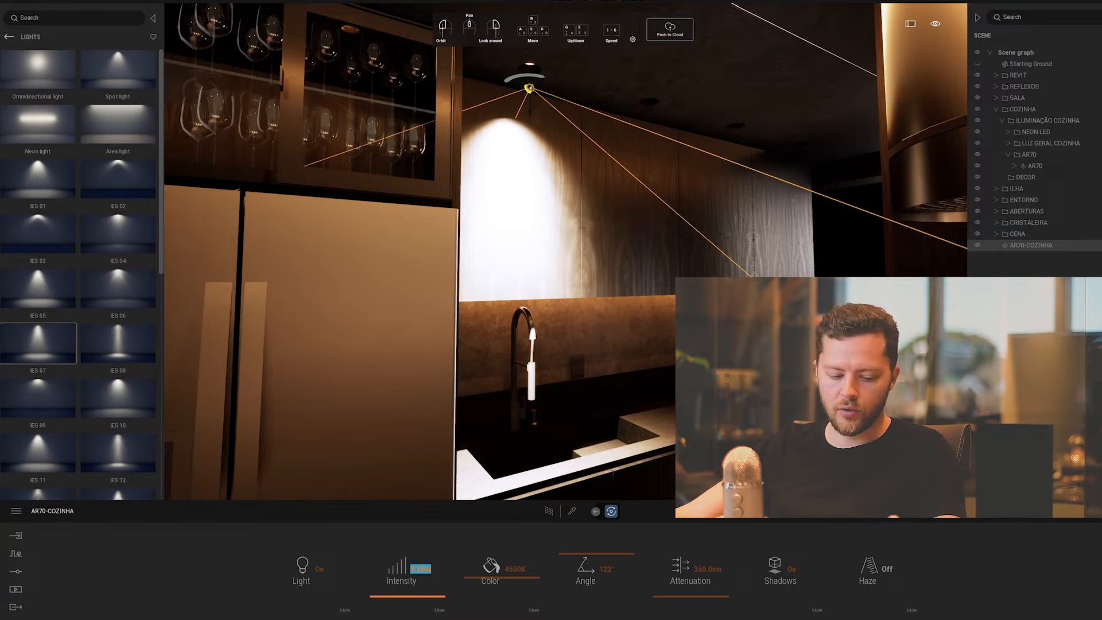
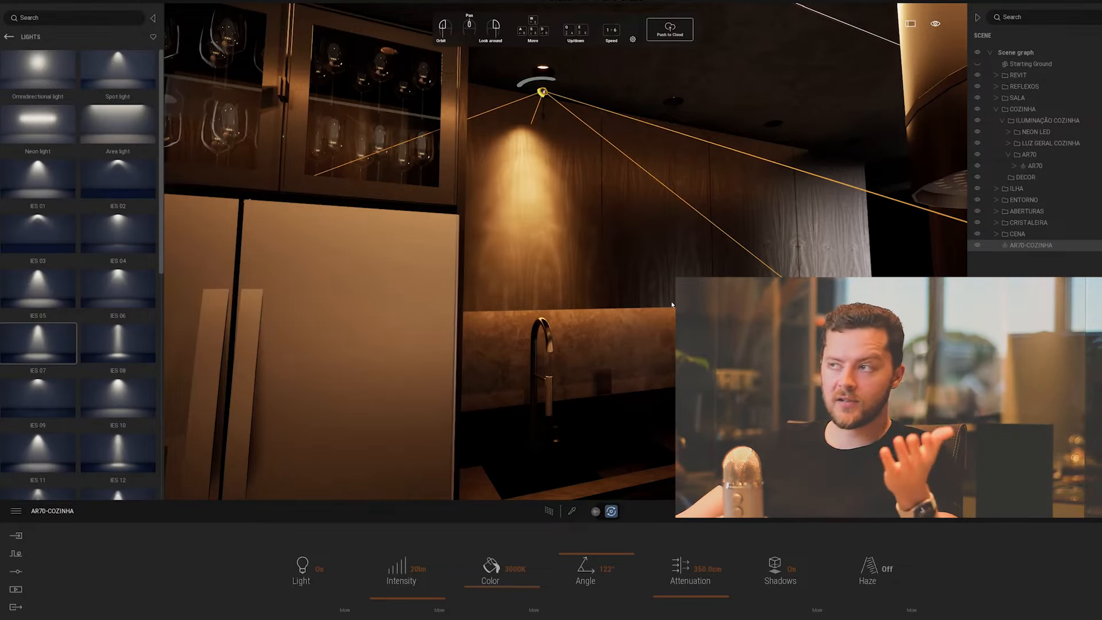
Move a living-room spotlight fixture down out of the ceiling to examine its housing, and undo the move.
right_drag(542, 230, 529, 198)
key(w)
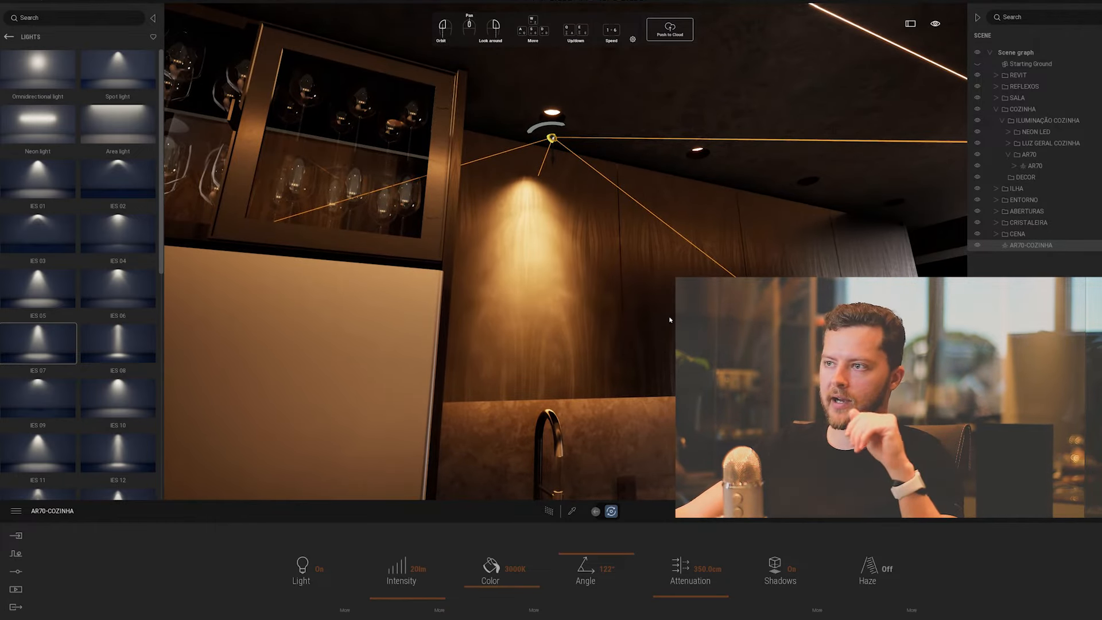
right_drag(551, 144, 1053, 255)
key(w)
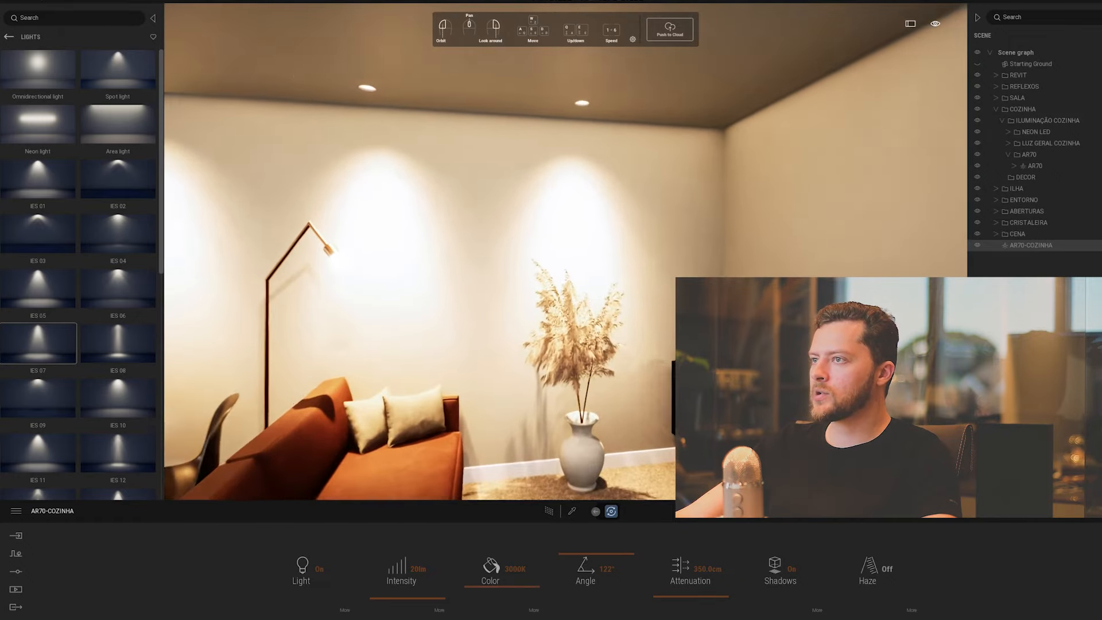
key(w)
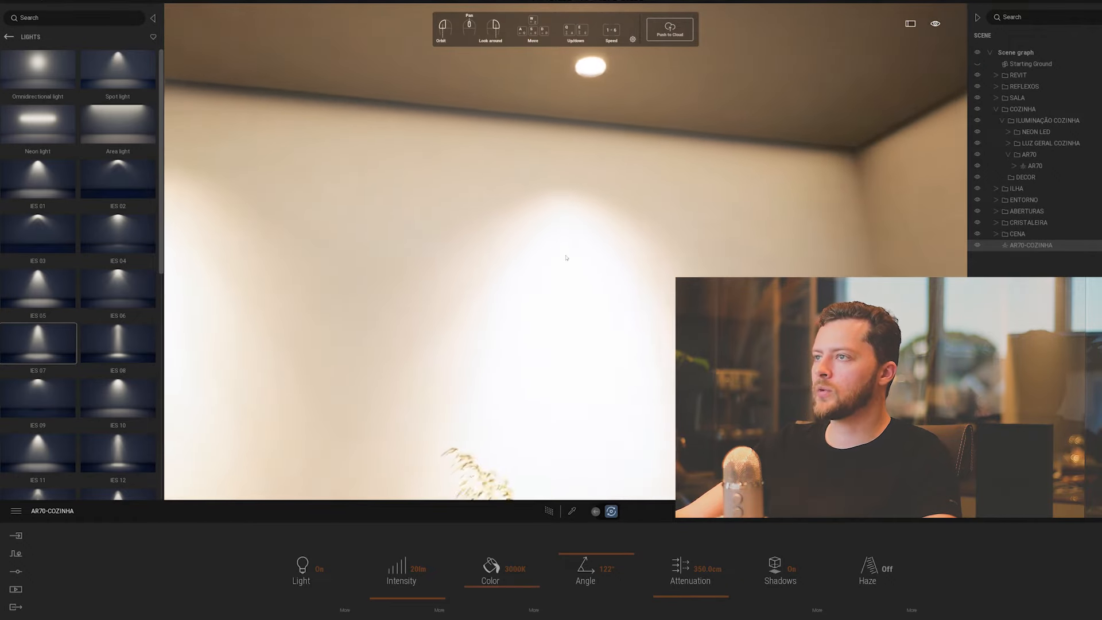
click(586, 71)
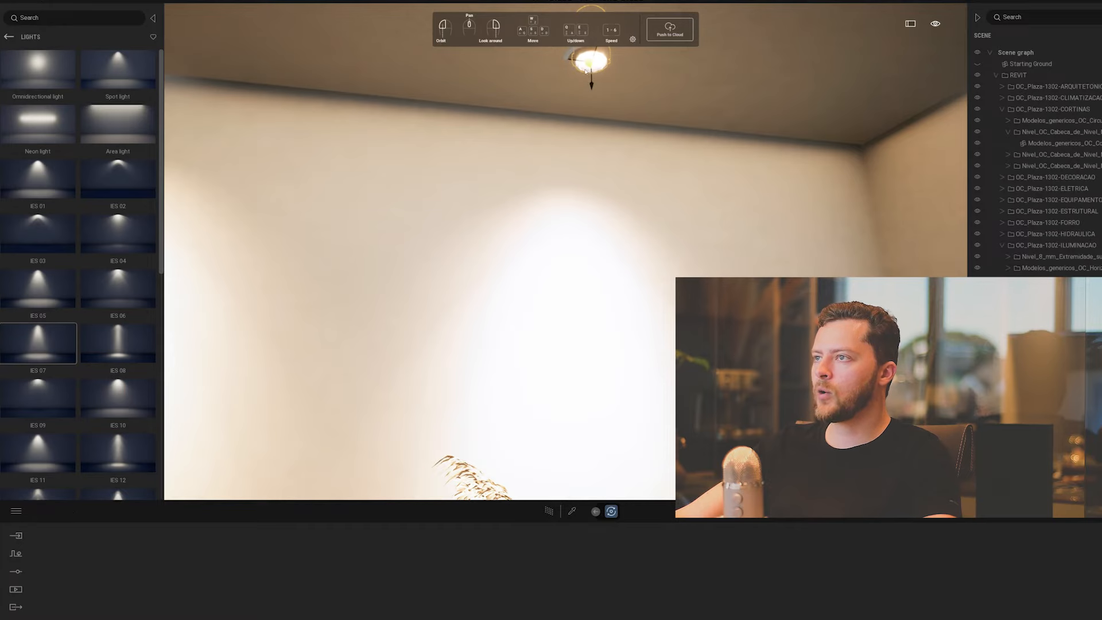
mouse_move(594, 96)
mouse_down()
mouse_move(596, 127)
mouse_move(593, 115)
mouse_up()
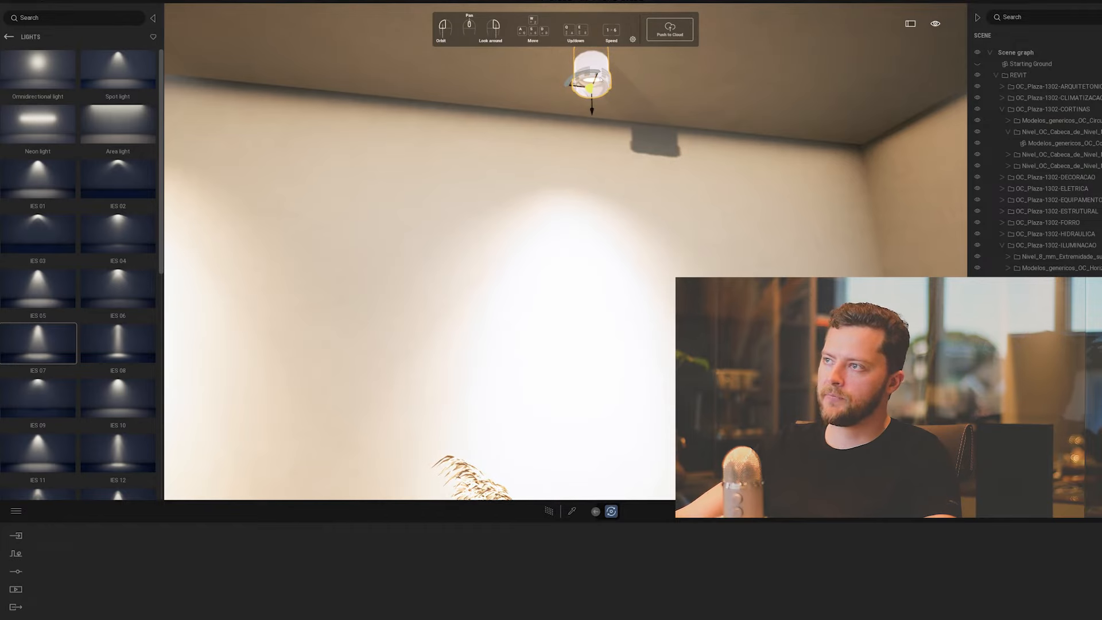
right_drag(646, 134, 627, 112)
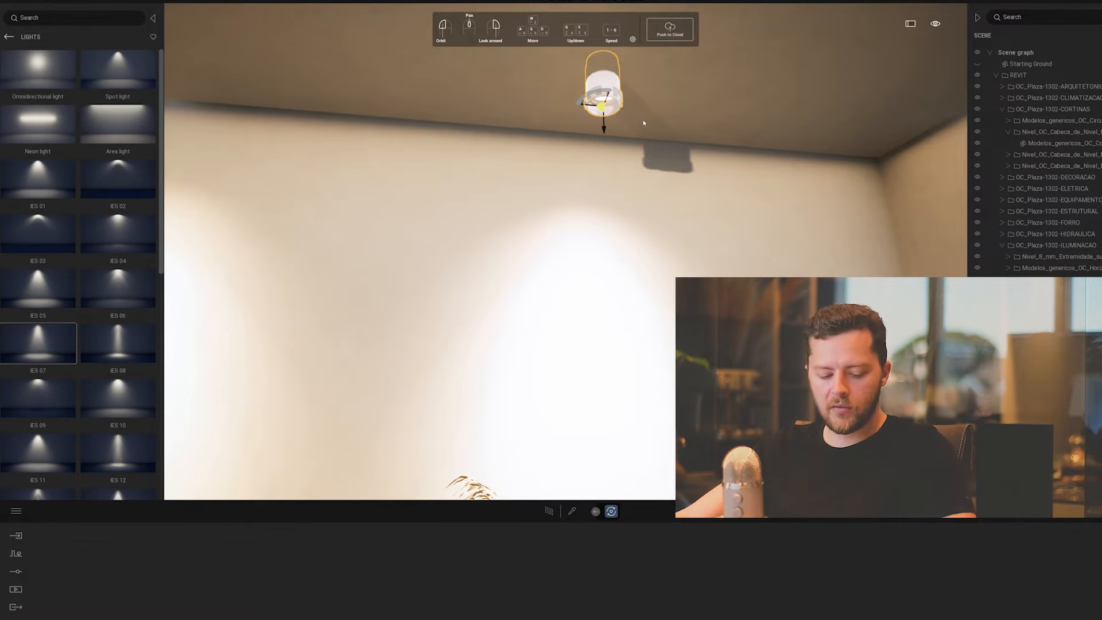
key(ctrl+z)
Show the light markers and select the living room's AR70 light to examine its placement and settings under the fixture.
key(g)
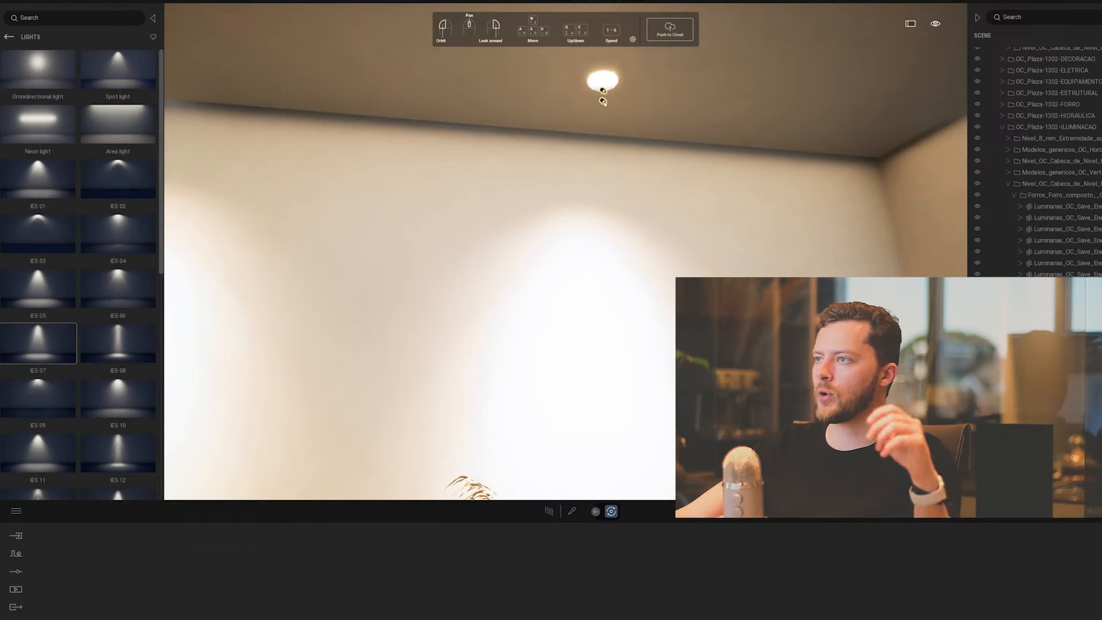
click(602, 101)
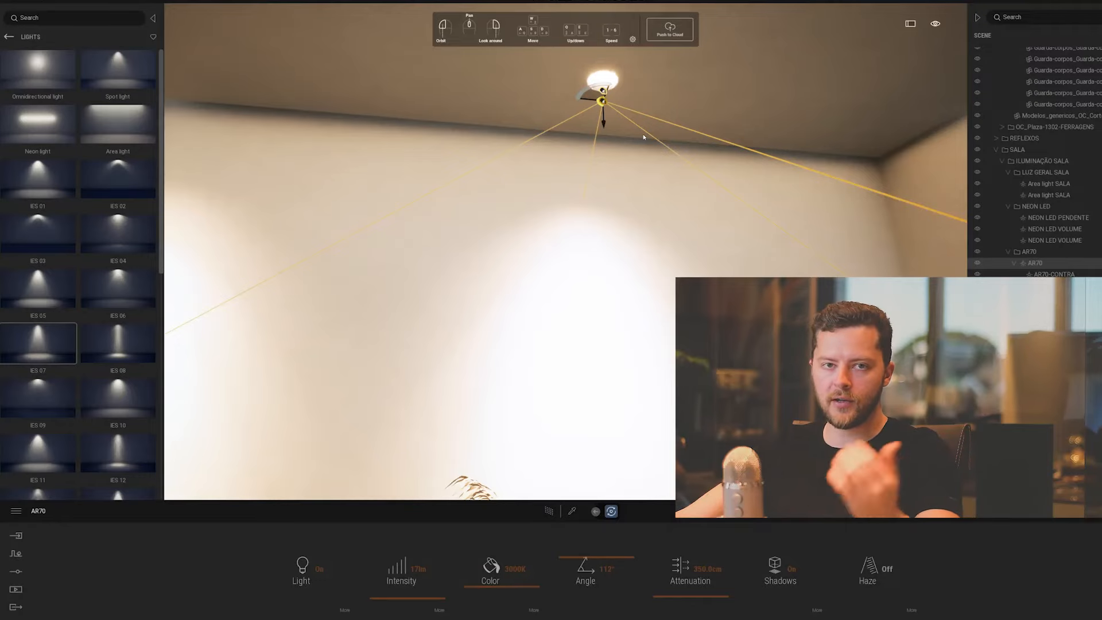
right_drag(647, 140, 345, 140)
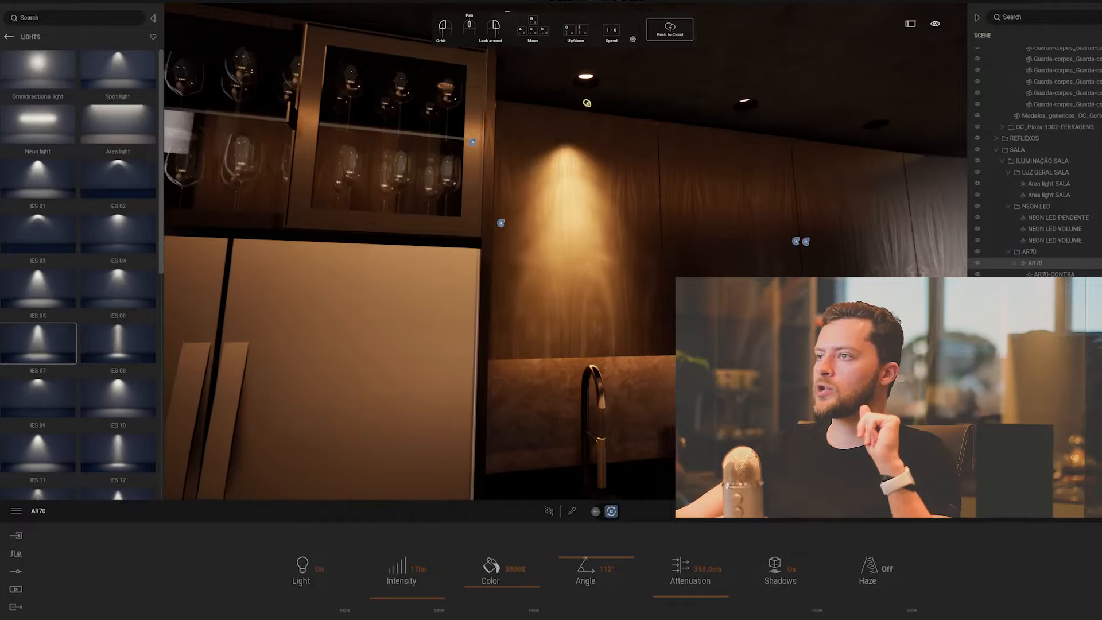
Duplicate the AR70-COZINHA light 4.83 cm upward toward its ceiling fixture, as a single independent Copy rather than an Instance.
right_drag(666, 266, 687, 272)
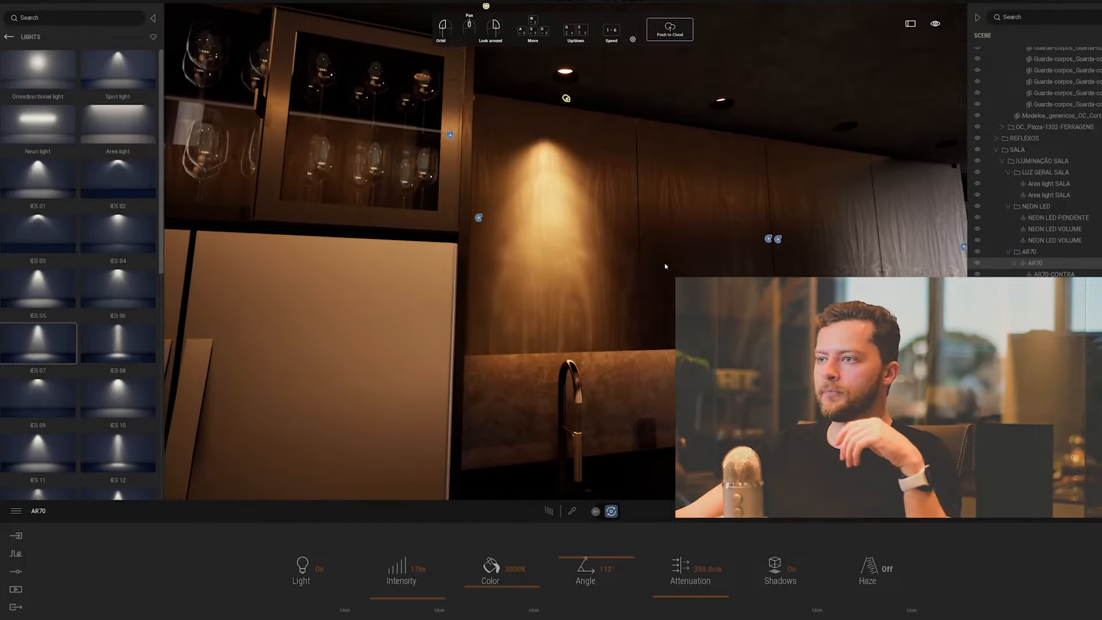
click(566, 100)
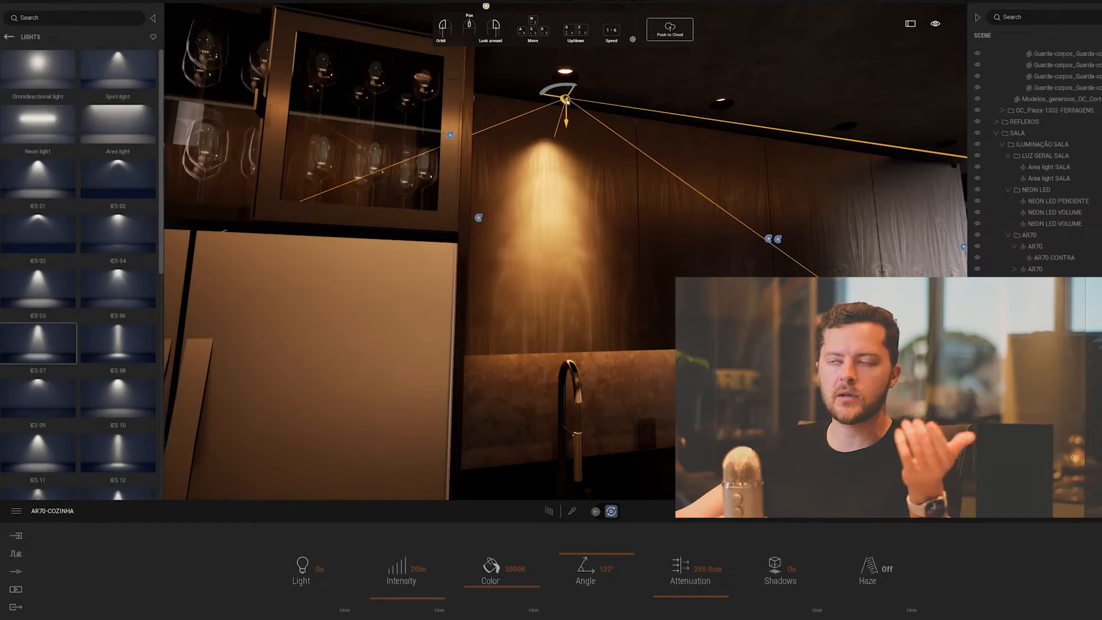
drag(567, 123, 567, 123)
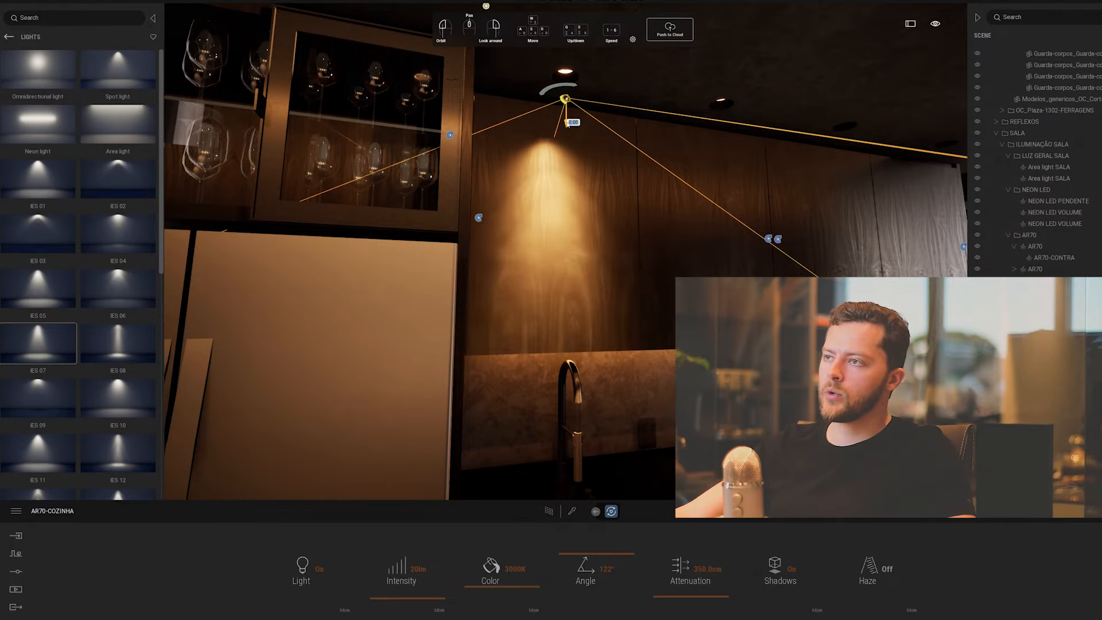
drag(567, 122, 566, 121)
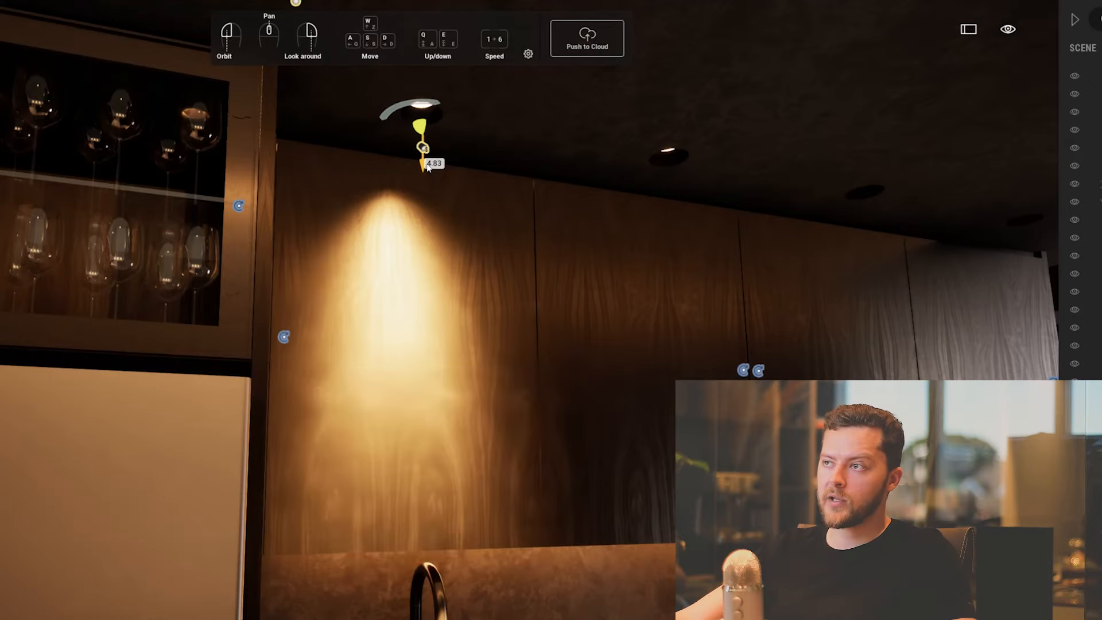
alt+drag(431, 162, 427, 167)
drag(482, 393, 592, 333)
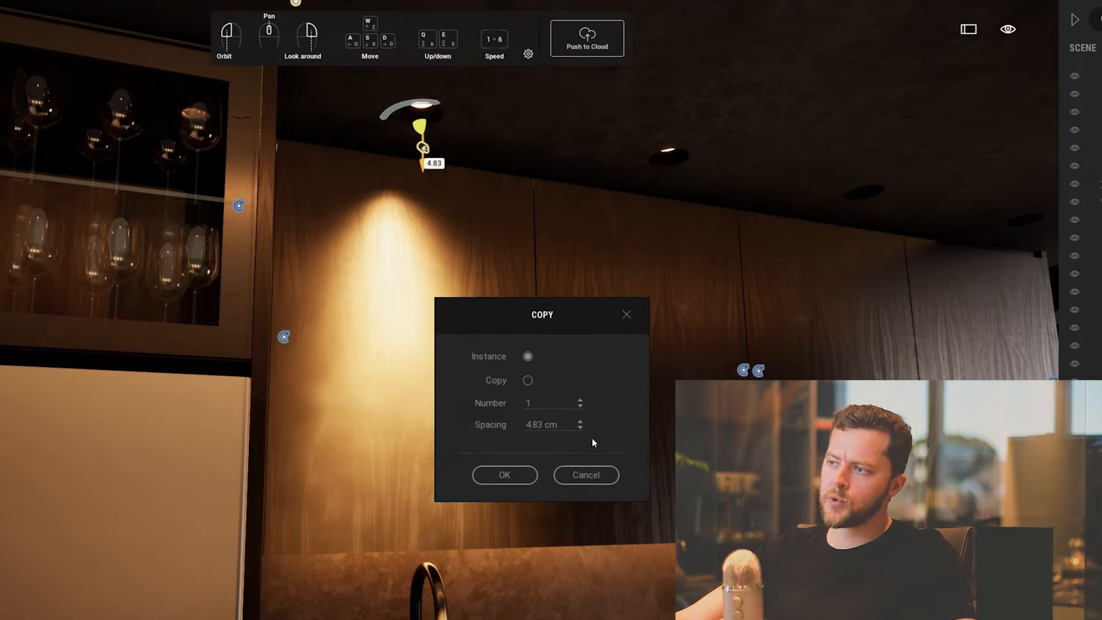
click(528, 381)
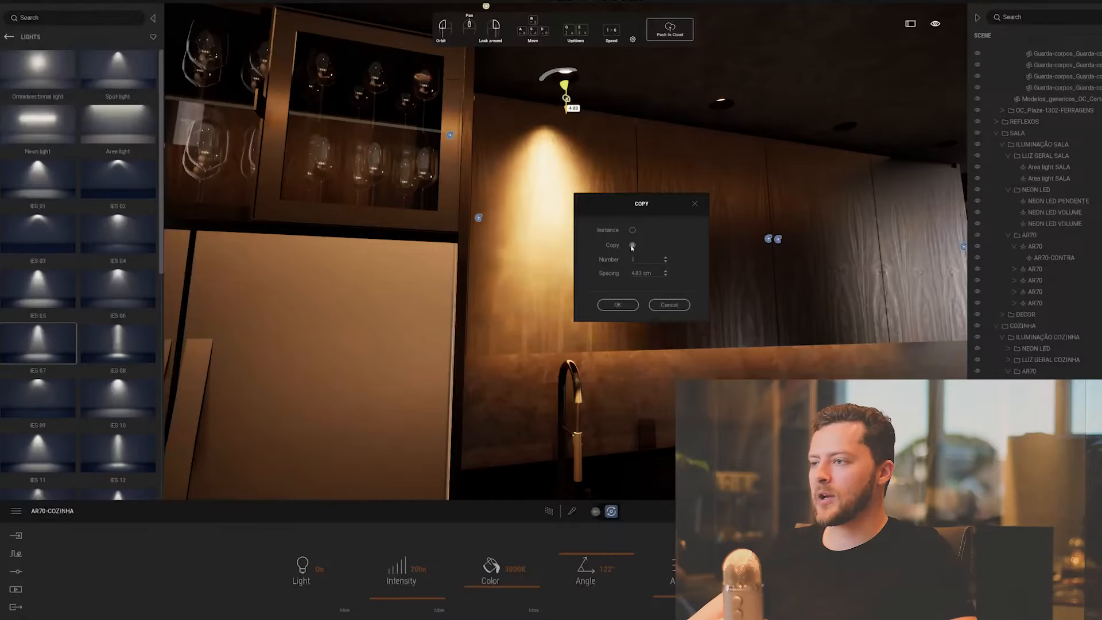
click(632, 246)
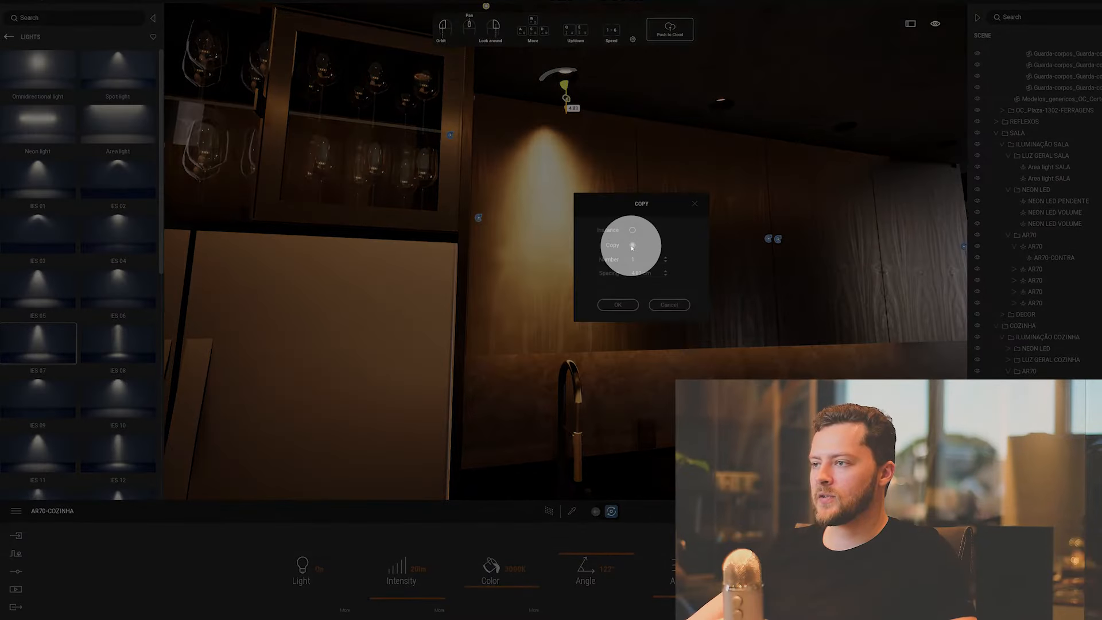
click(618, 305)
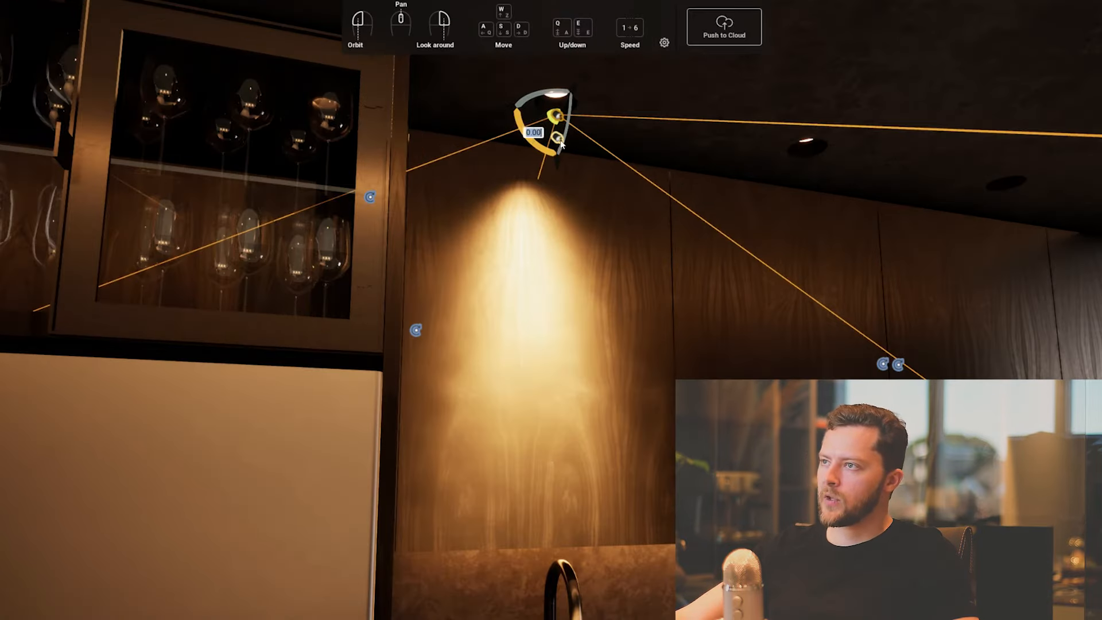
Rotate the duplicated light 180° so it points up at the ceiling fixture, and fine-tune its height.
mouse_move(575, 145)
mouse_down()
mouse_move(619, 155)
mouse_move(574, 129)
mouse_up()
scroll(556, 141, up, 2)
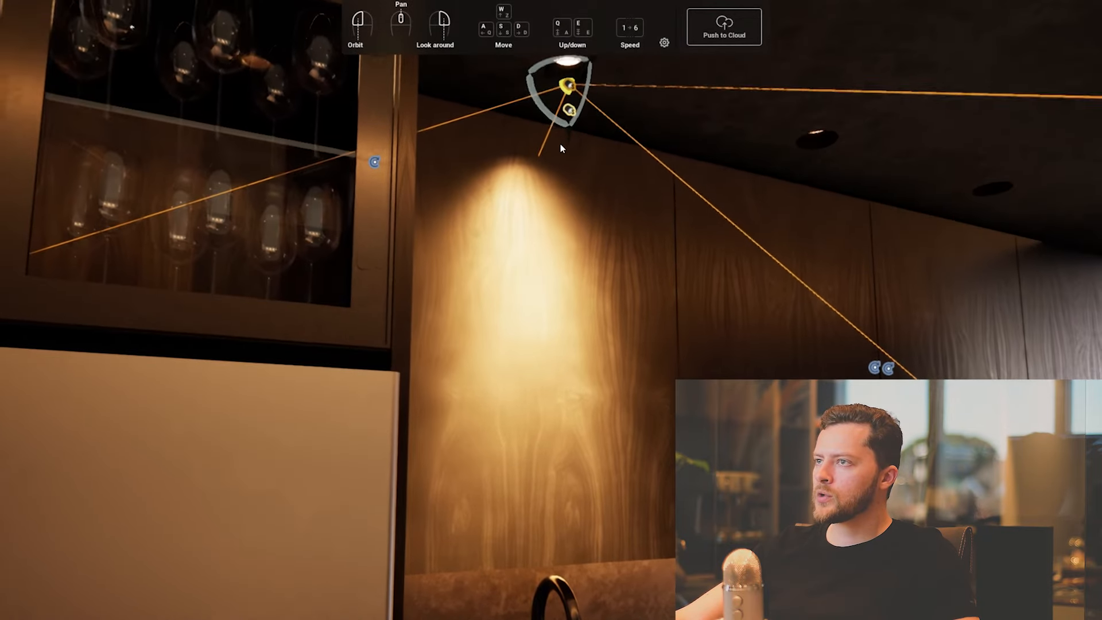
right_drag(559, 143, 553, 128)
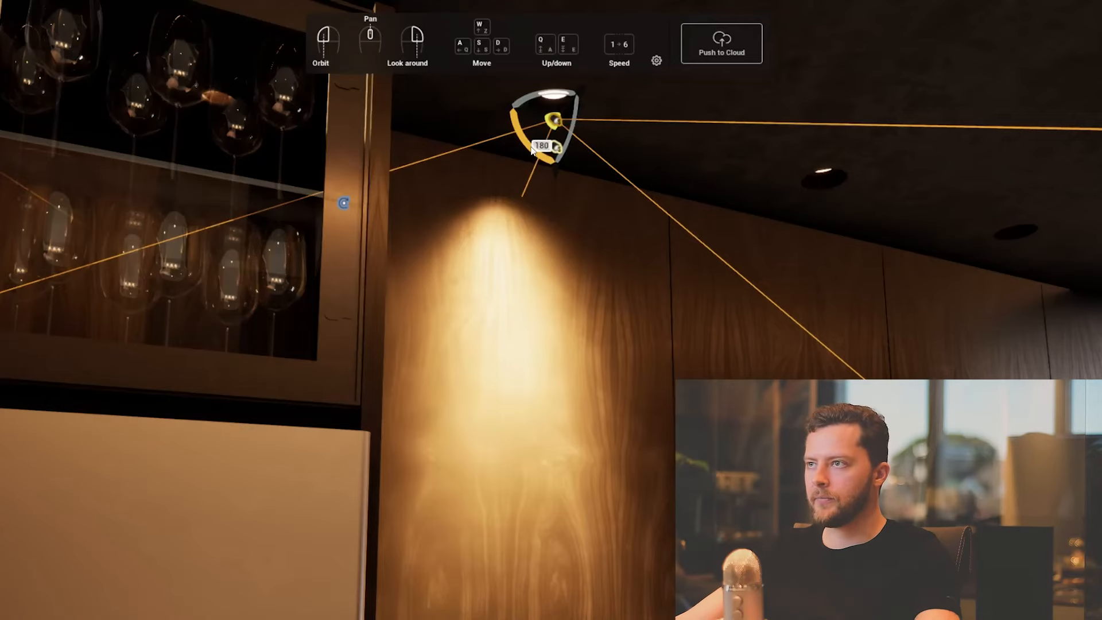
key(Return)
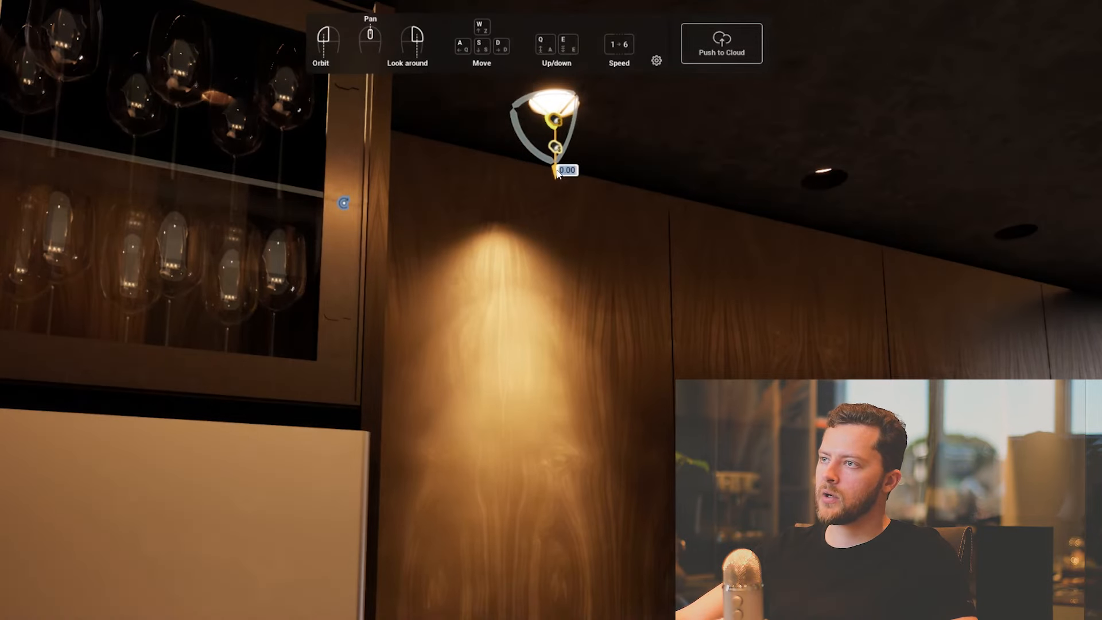
drag(556, 174, 558, 169)
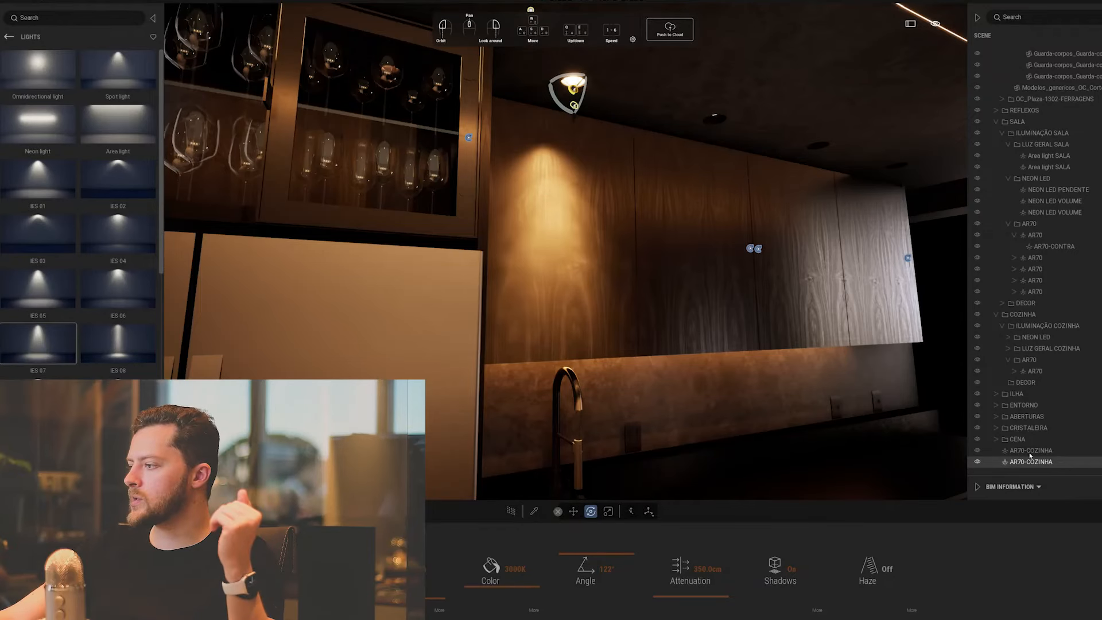
Rename the duplicated light as AR70-CONTRA and nest it under AR70-COZINHA in the scene hierarchy.
right_click(1032, 464)
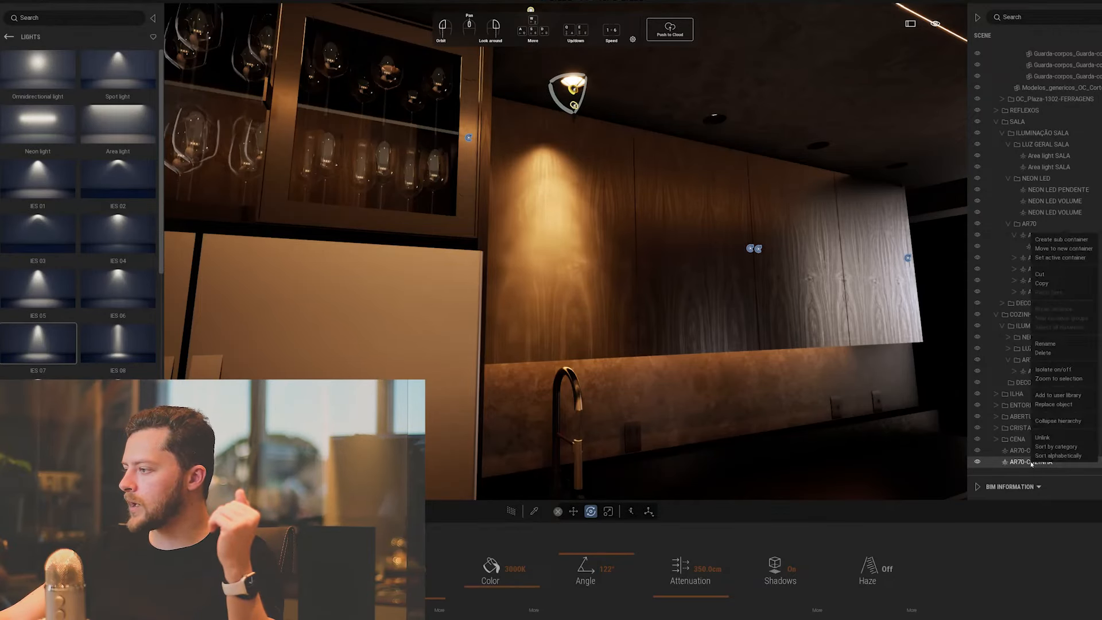
click(1045, 343)
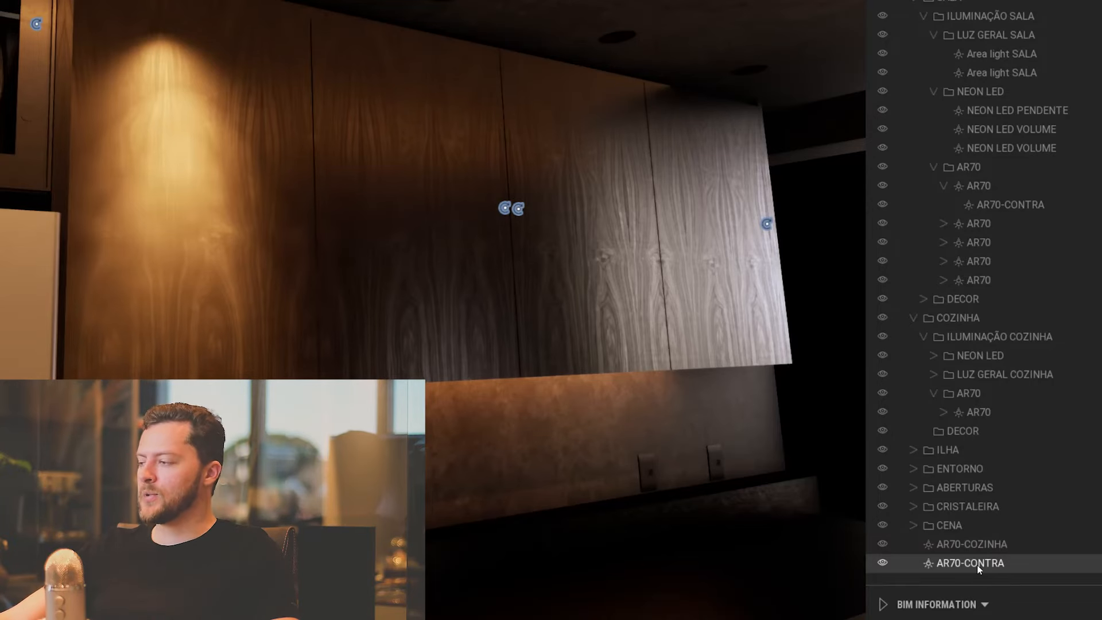
mouse_move(959, 562)
mouse_down()
mouse_move(983, 563)
mouse_move(969, 546)
mouse_up()
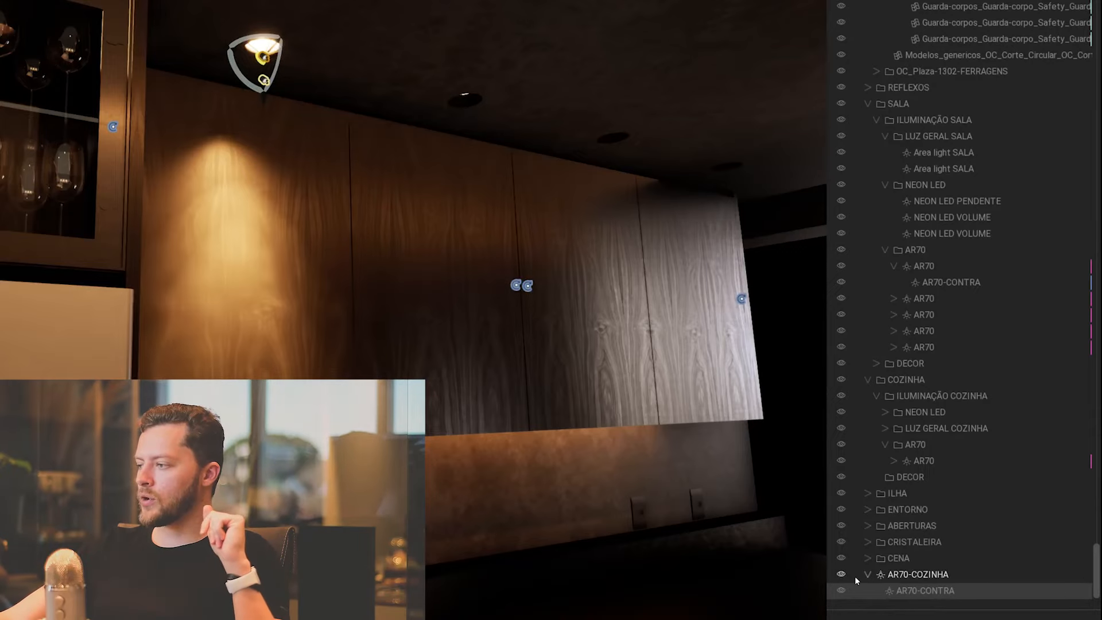
Collapse the AR70-COZINHA hierarchy and hide and show it to check that both lights switch together.
click(869, 574)
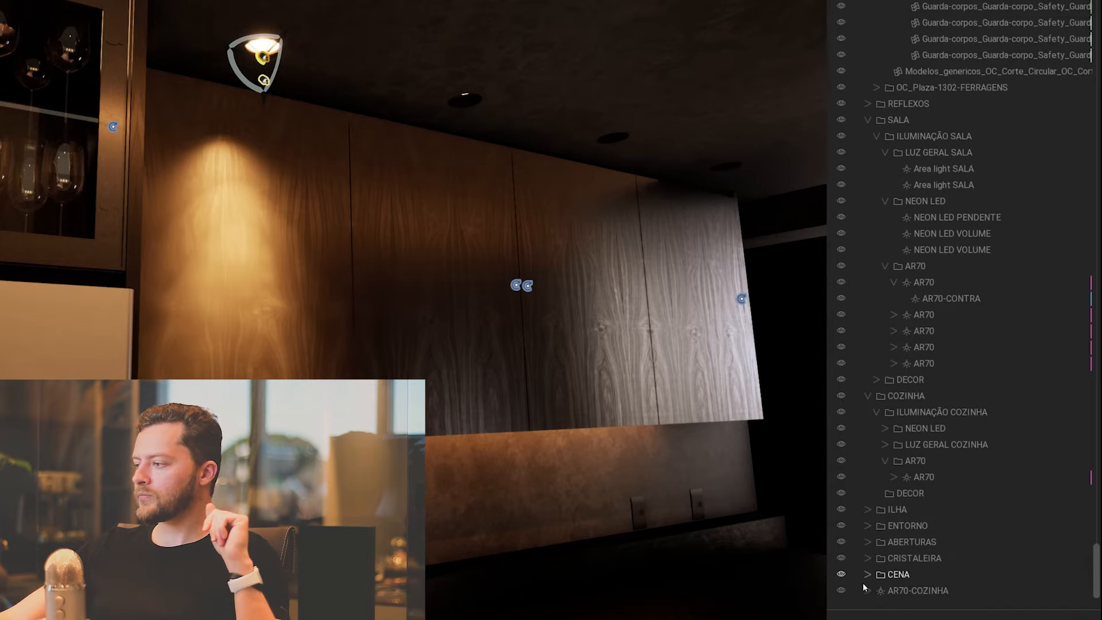
click(842, 591)
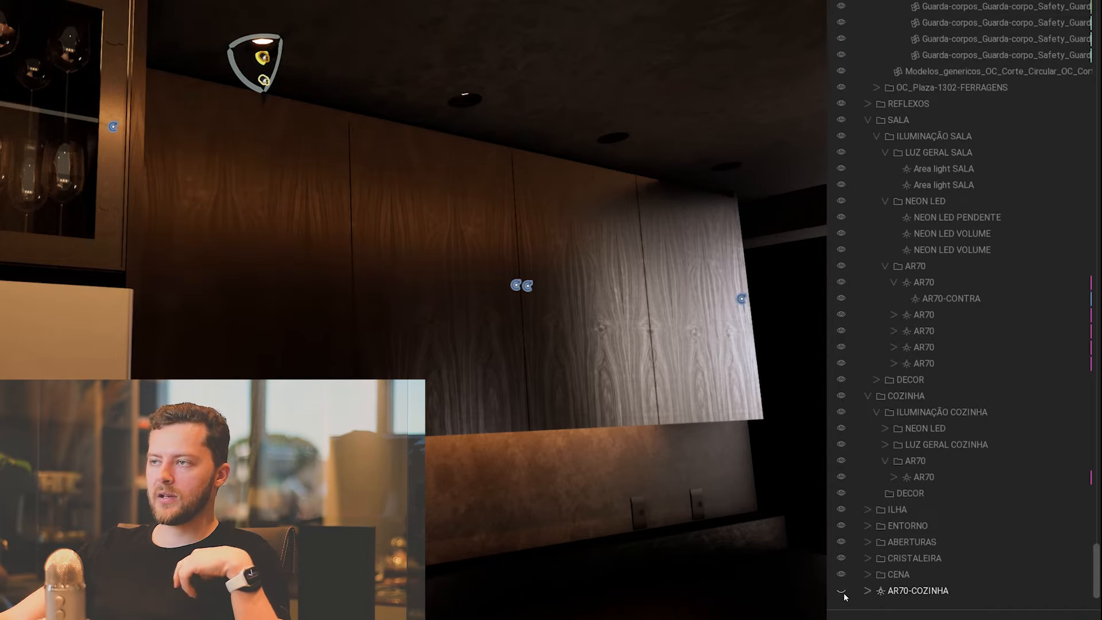
click(843, 591)
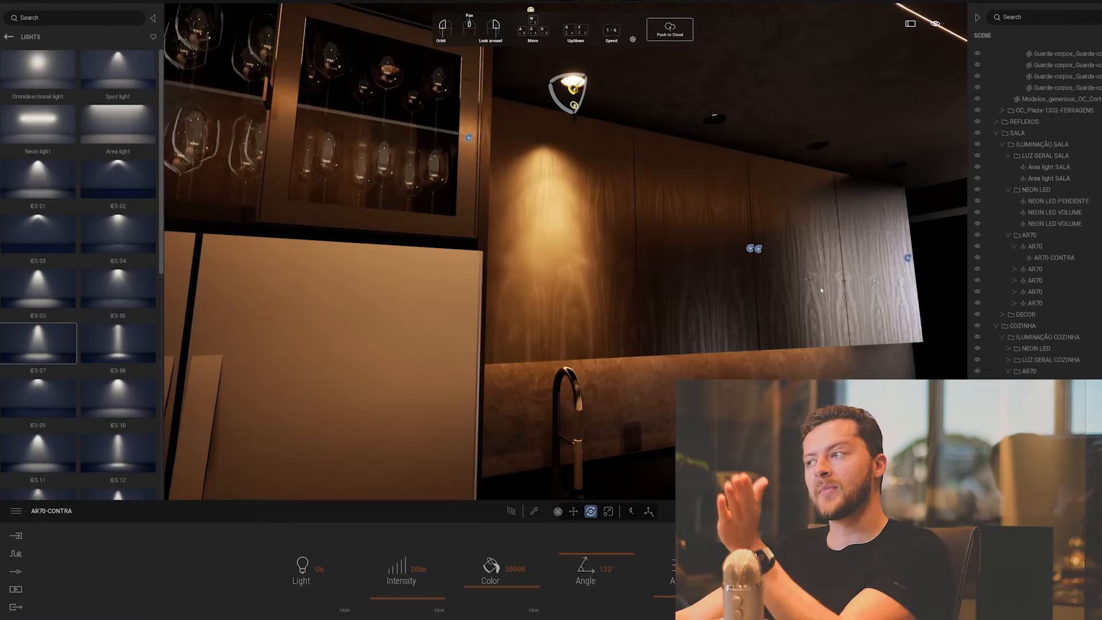
Play the rotator on the kitchen's upper cabinet door to swing it open, and turn it off again.
click(730, 270)
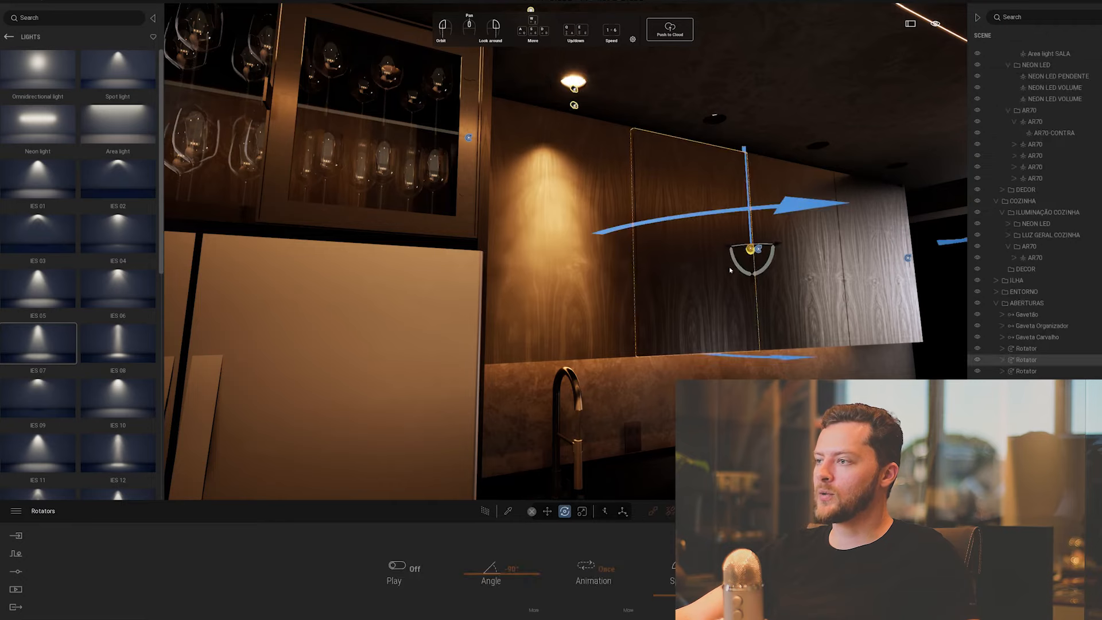
click(396, 565)
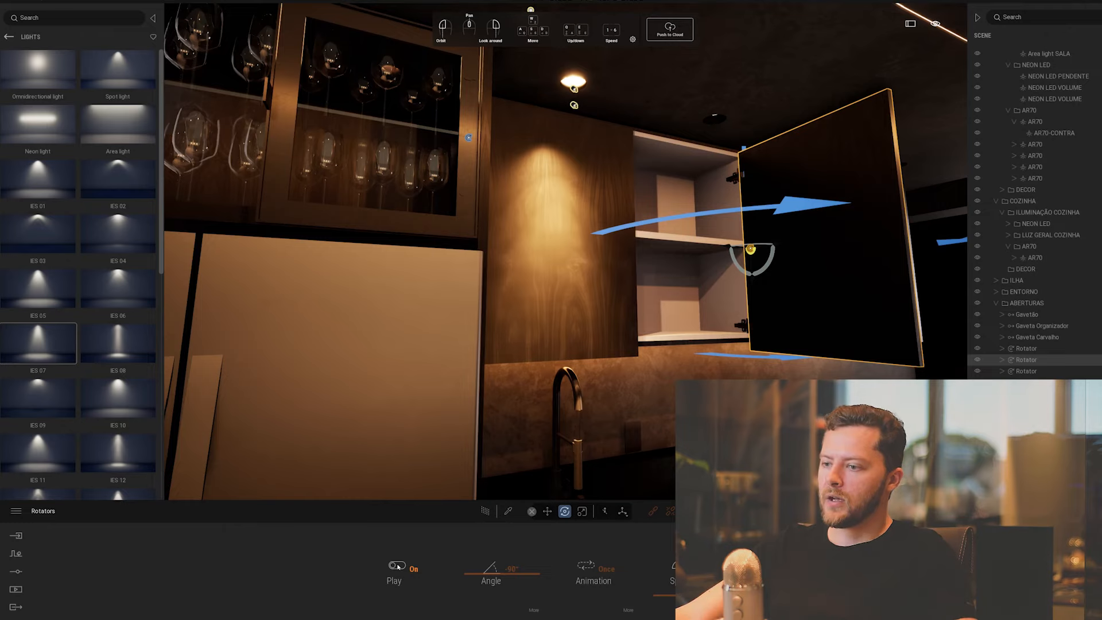
click(396, 566)
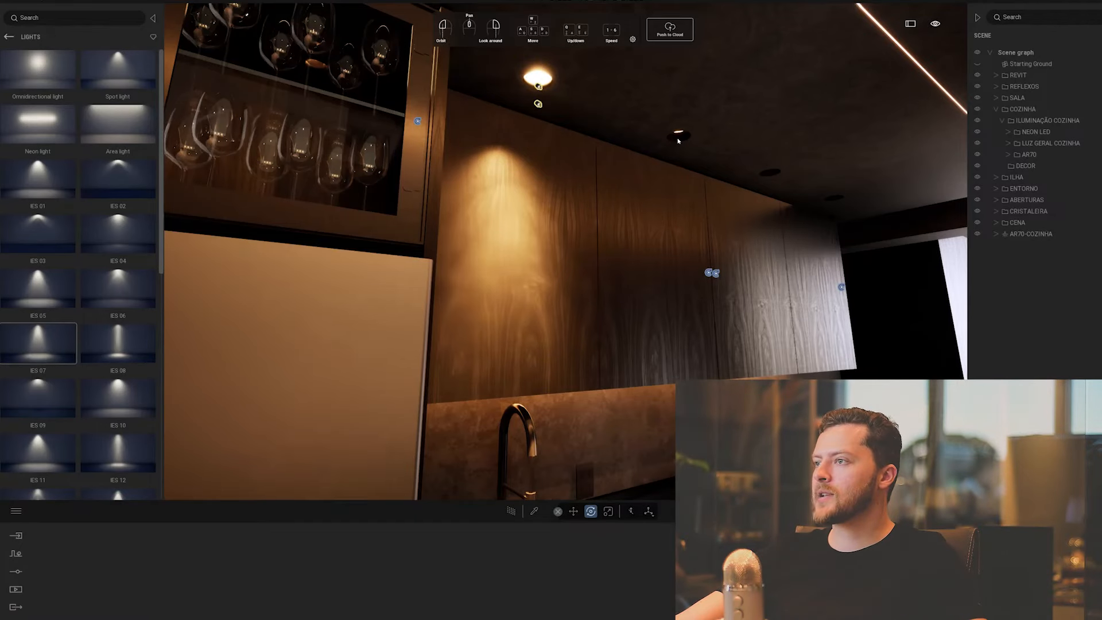
Select the three remaining ceiling spotlight fixtures along the kitchen's upper cabinets together.
click(678, 138)
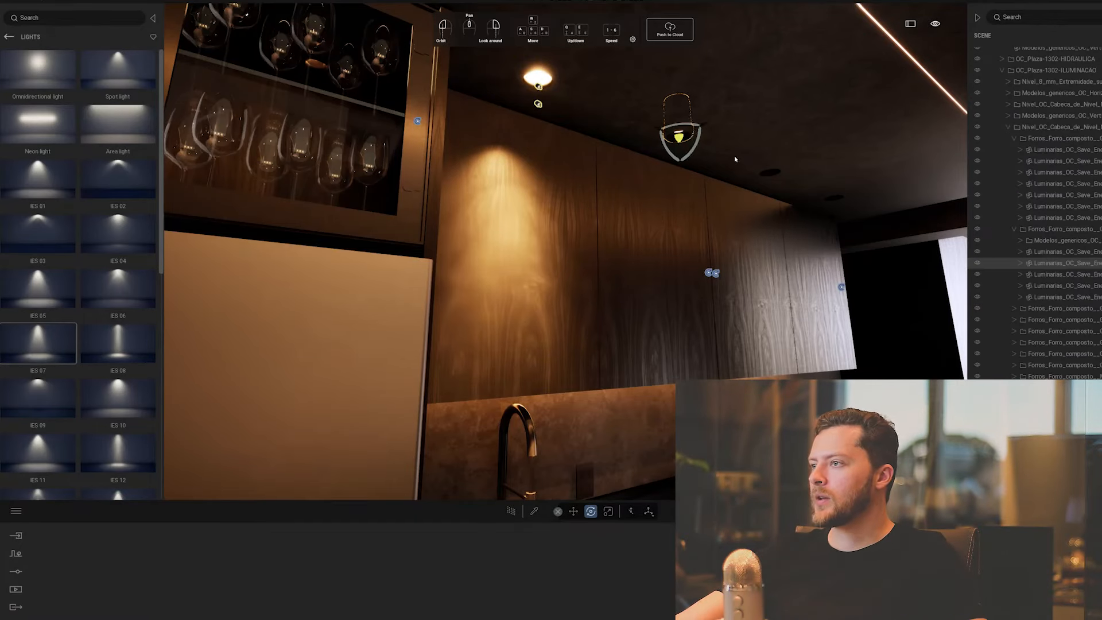
ctrl+click(769, 176)
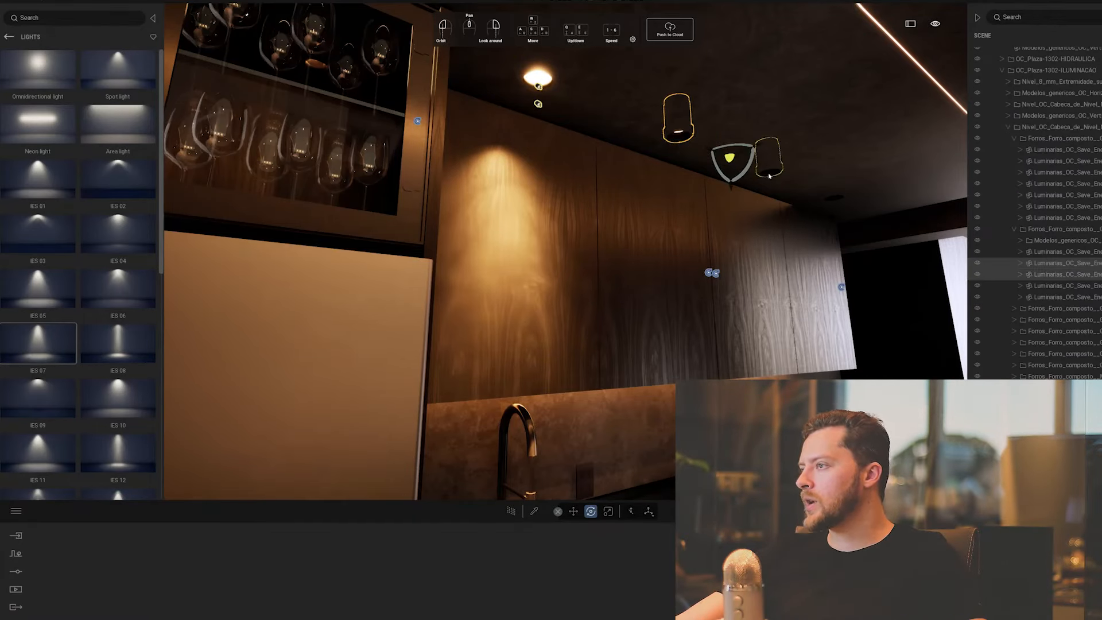
ctrl+click(838, 200)
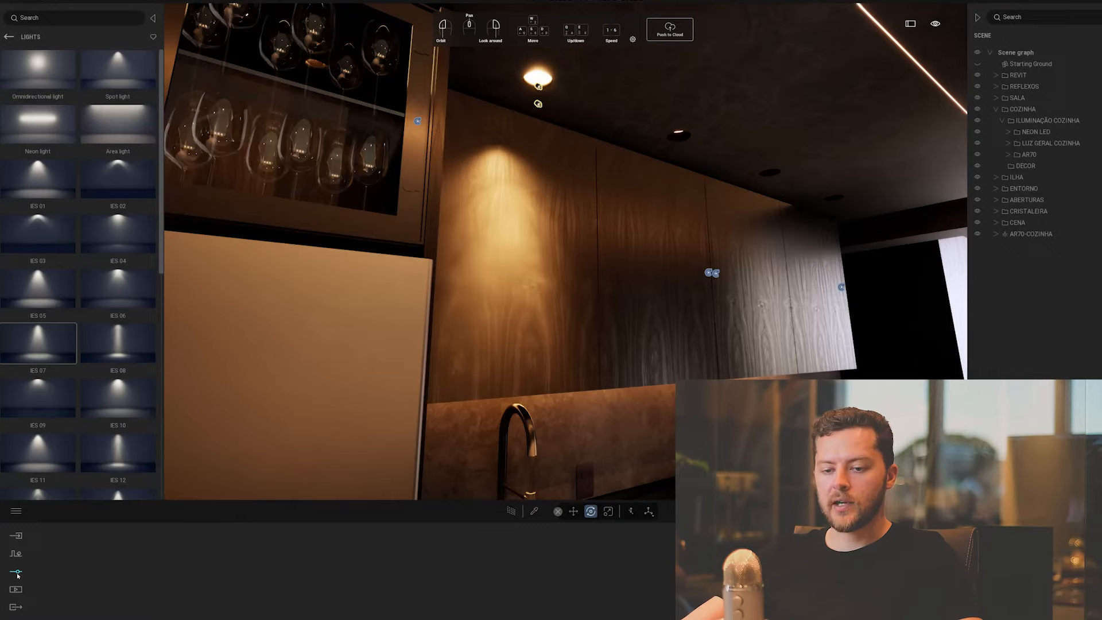
Align the camera square to the front of the kitchen's upper cabinets at the first AR70 spotlight.
click(17, 572)
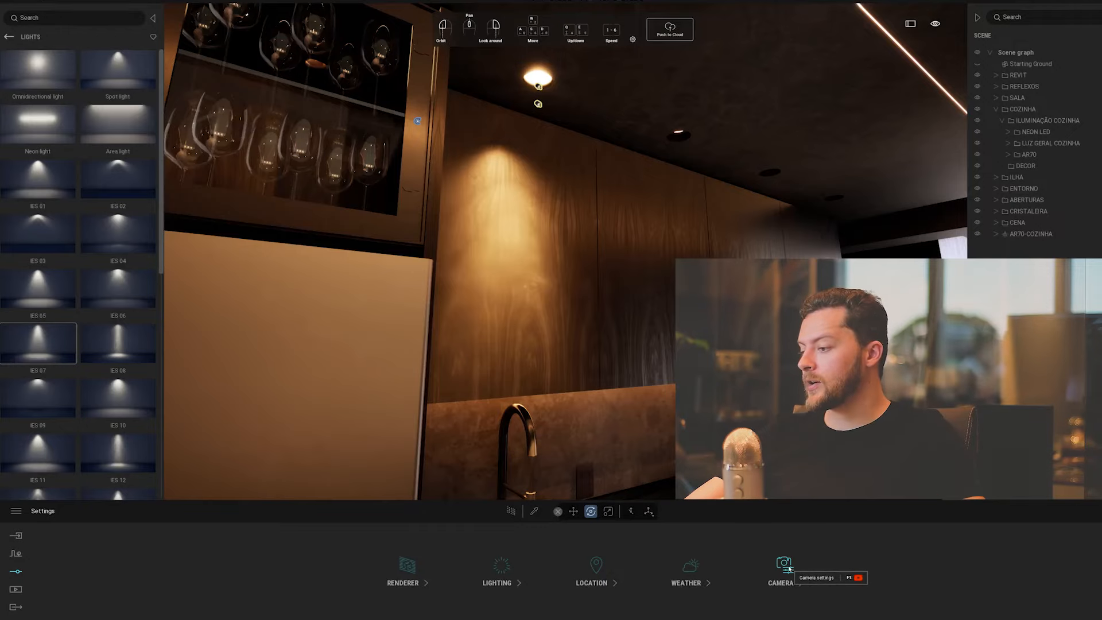
click(785, 566)
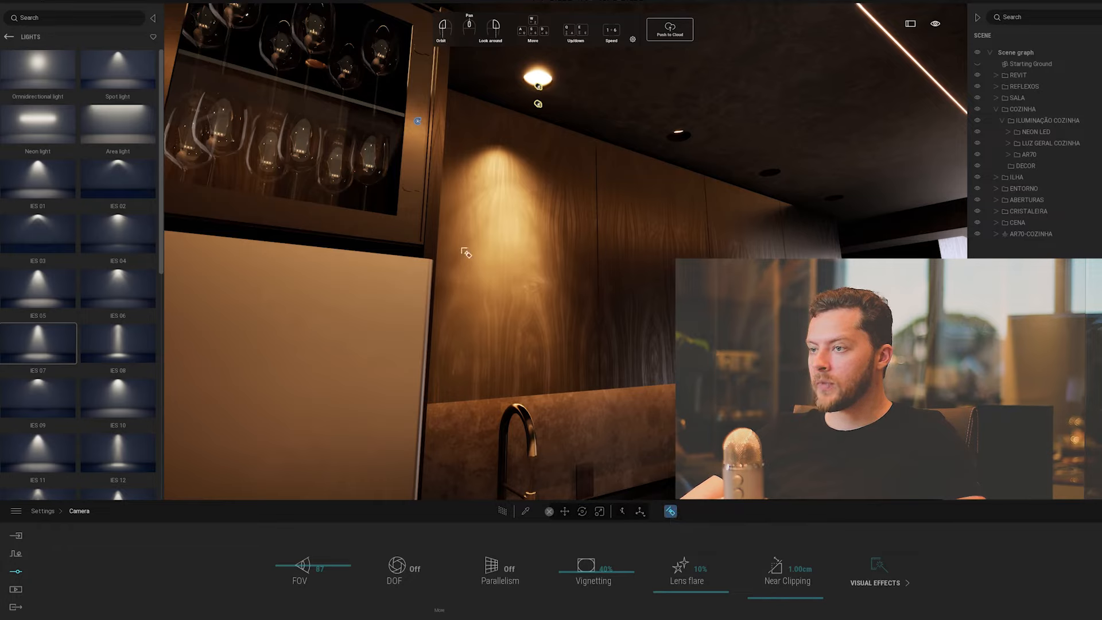
scroll(518, 244, up, 5)
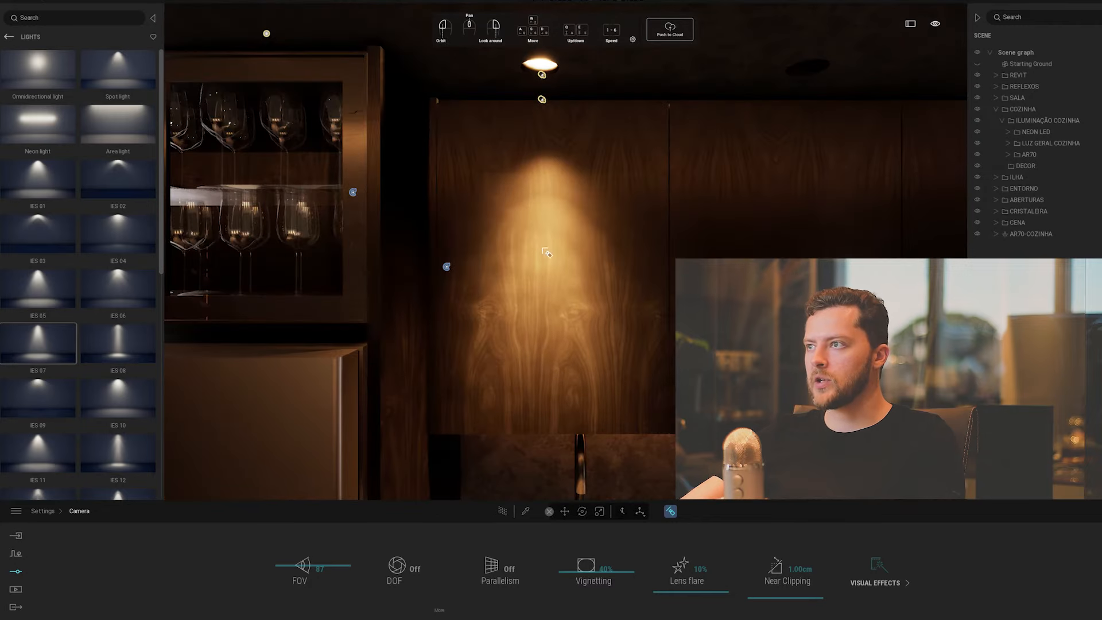
key(d)
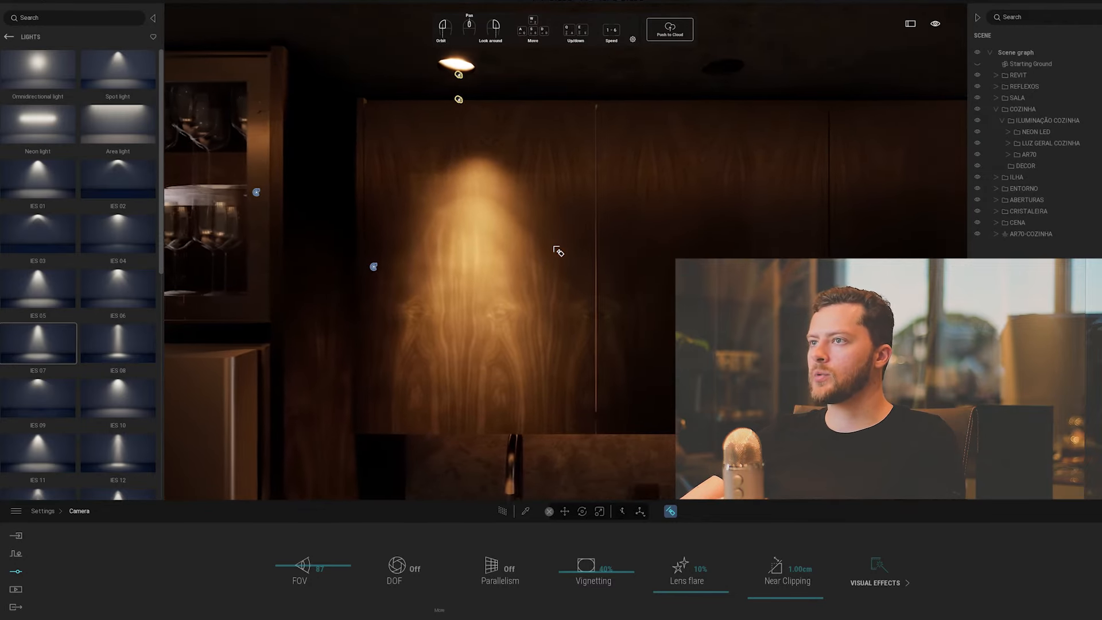
key(a)
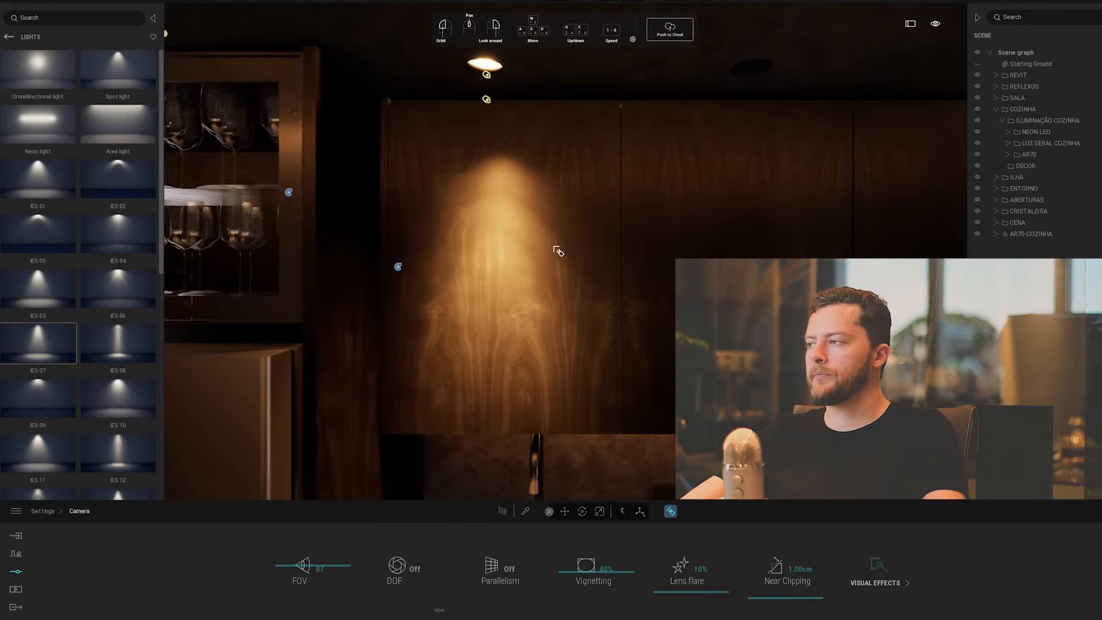
Copy AR70-COZINHA along the cabinets as 3 instances spaced about 60.17 cm apart, one at each remaining ceiling fixture.
click(1031, 234)
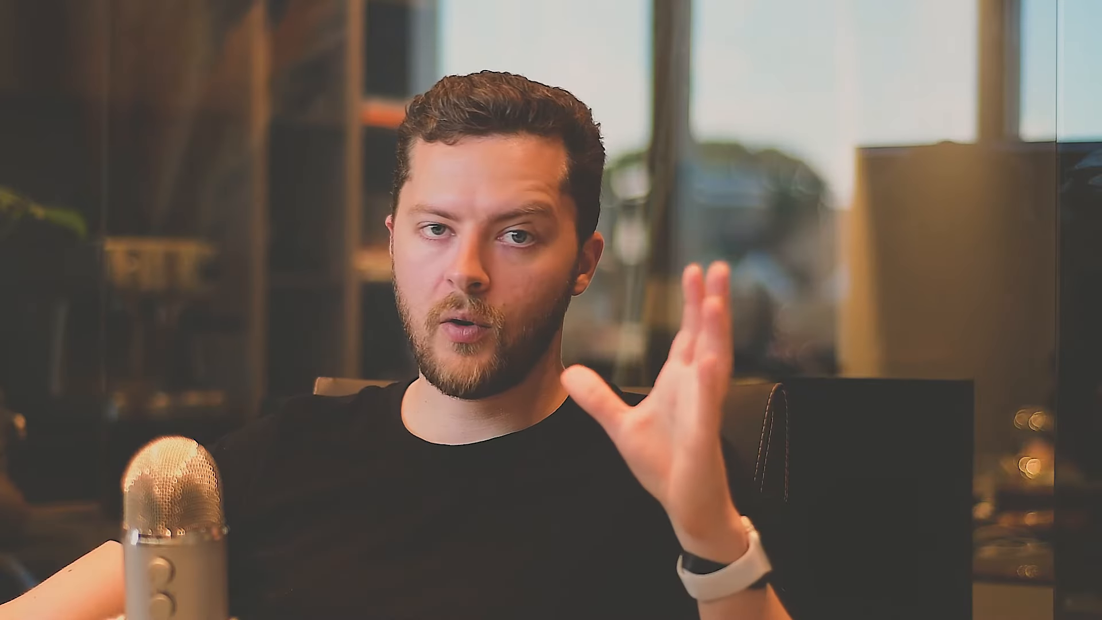
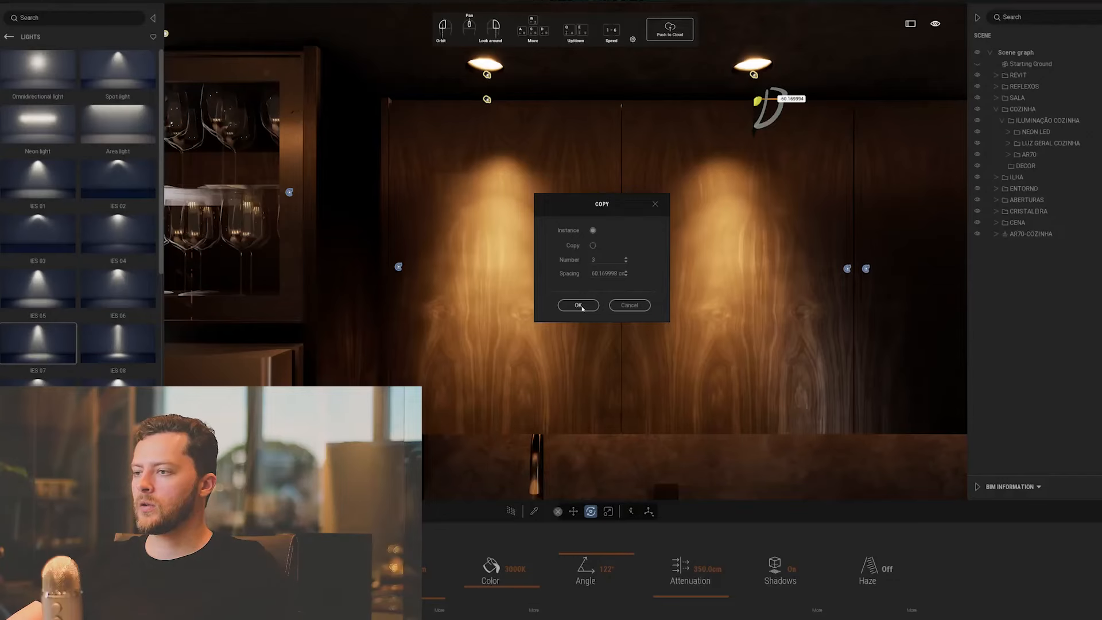
click(581, 306)
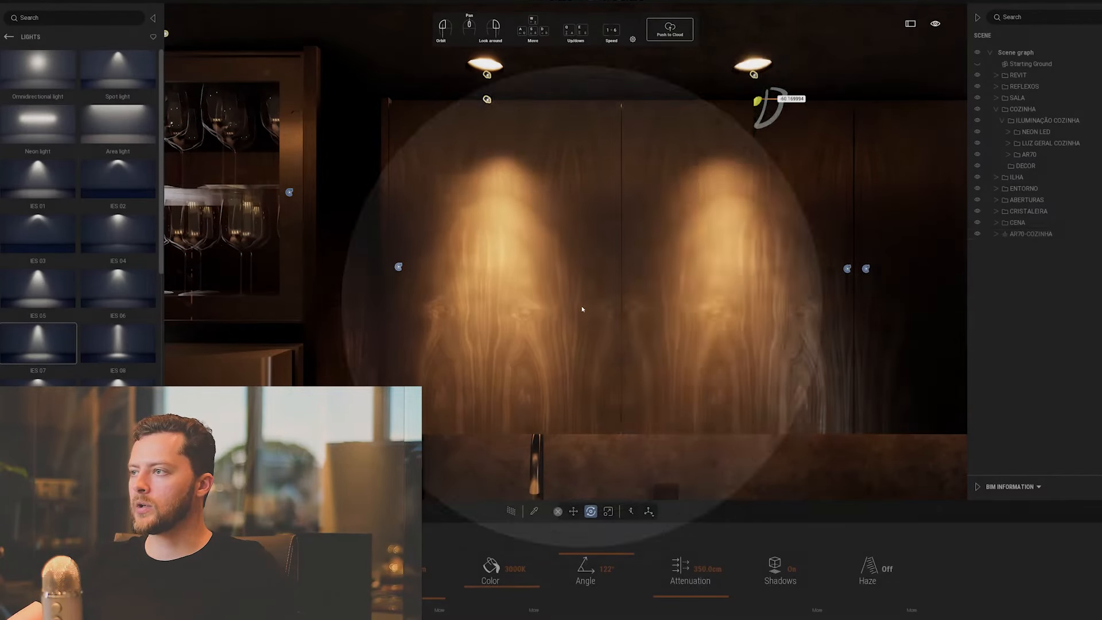
right_drag(581, 306, 728, 311)
right_drag(396, 153, 367, 139)
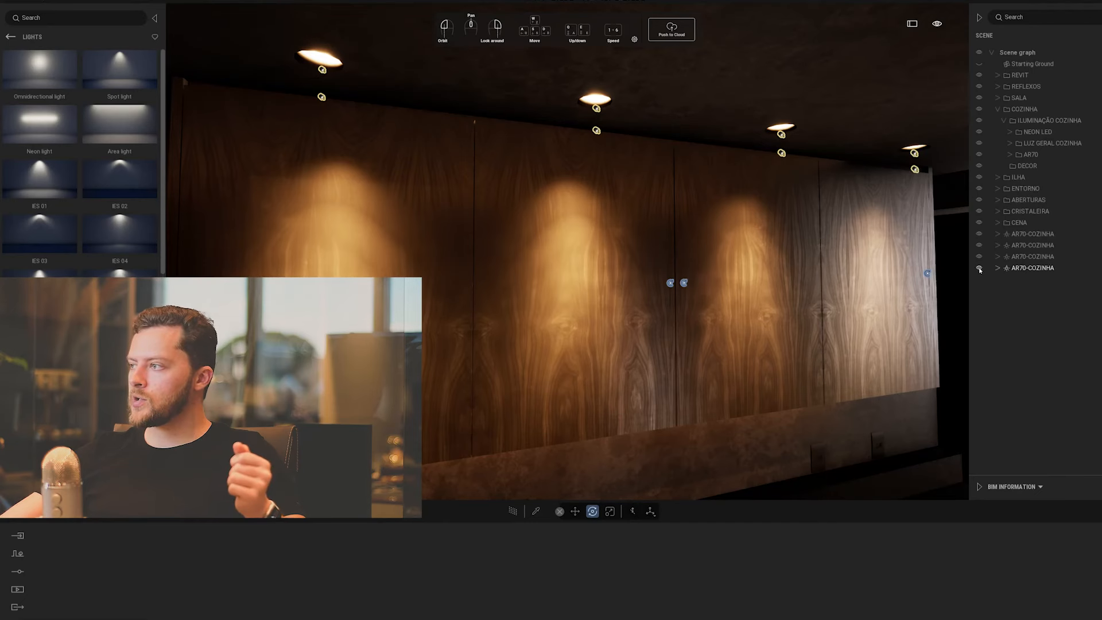
Hide and show the four AR70-COZINHA lights one by one to check that each switches independently.
click(979, 268)
click(979, 257)
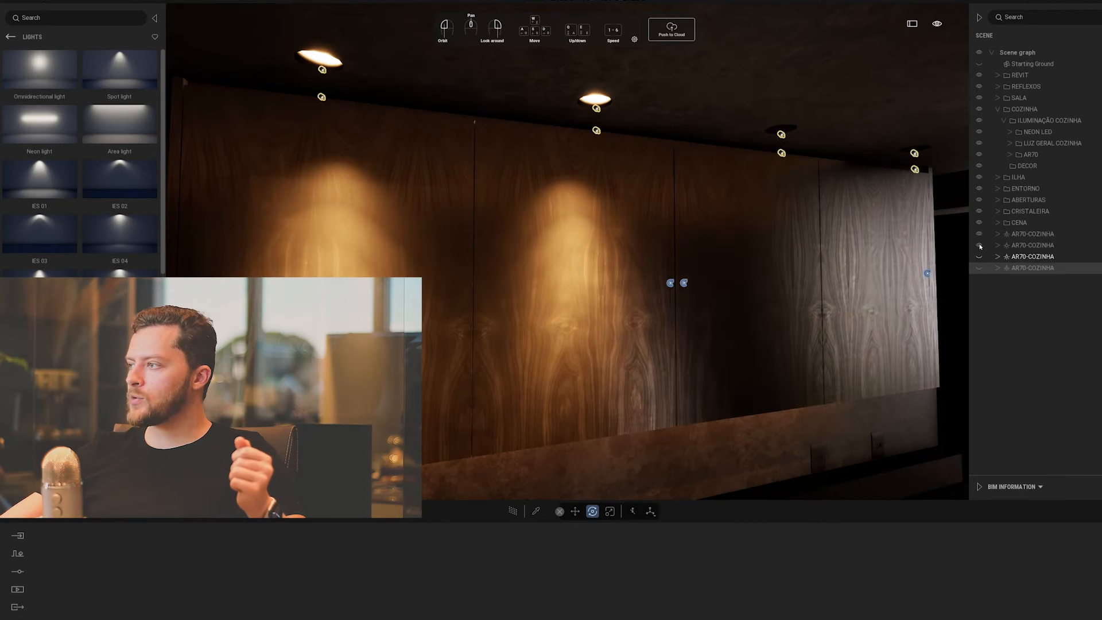
click(980, 245)
click(980, 234)
click(979, 234)
click(979, 245)
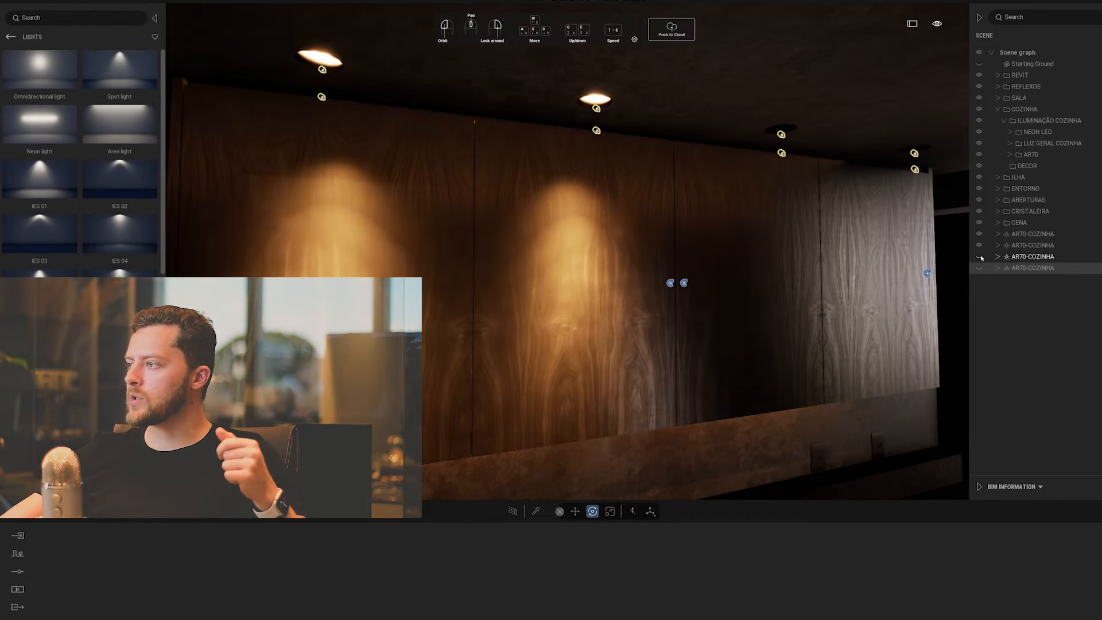
click(979, 257)
click(979, 268)
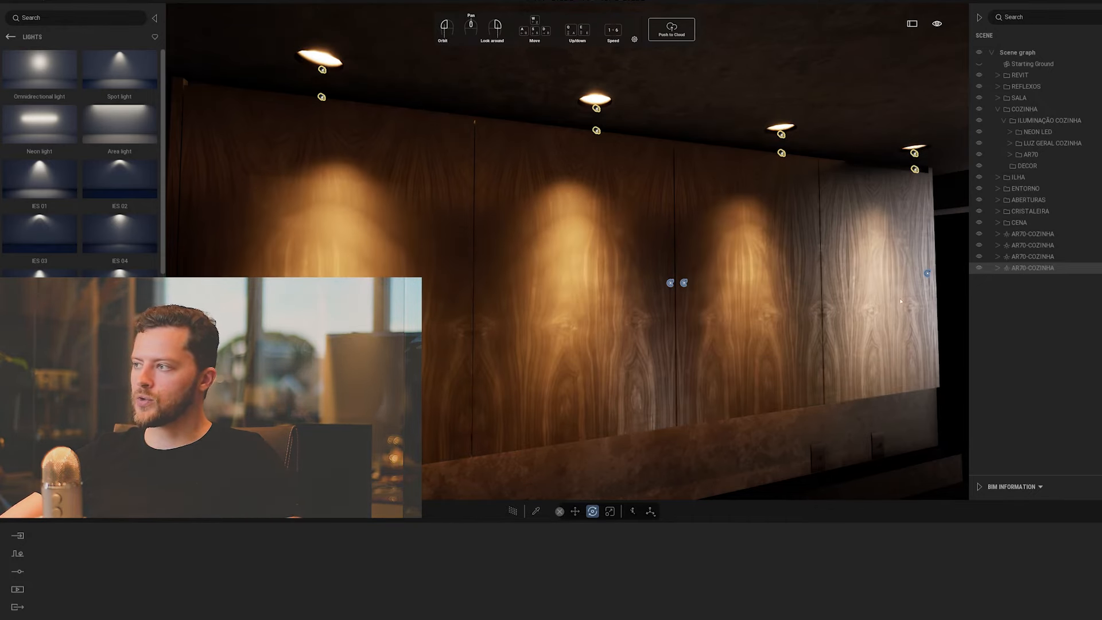
Select the last fixture's lower light and examine how the four spotlights illuminate the cabinets, backsplash and countertop.
click(915, 170)
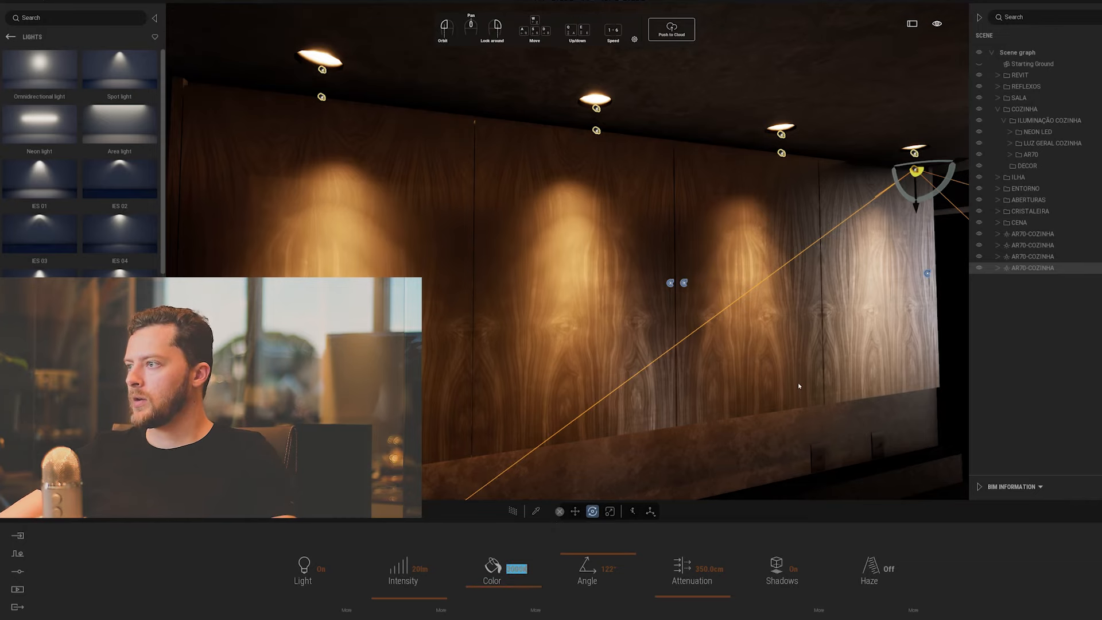
mouse_move(813, 375)
right_down()
mouse_move(735, 365)
mouse_move(813, 375)
right_up()
scroll(813, 375, down, 5)
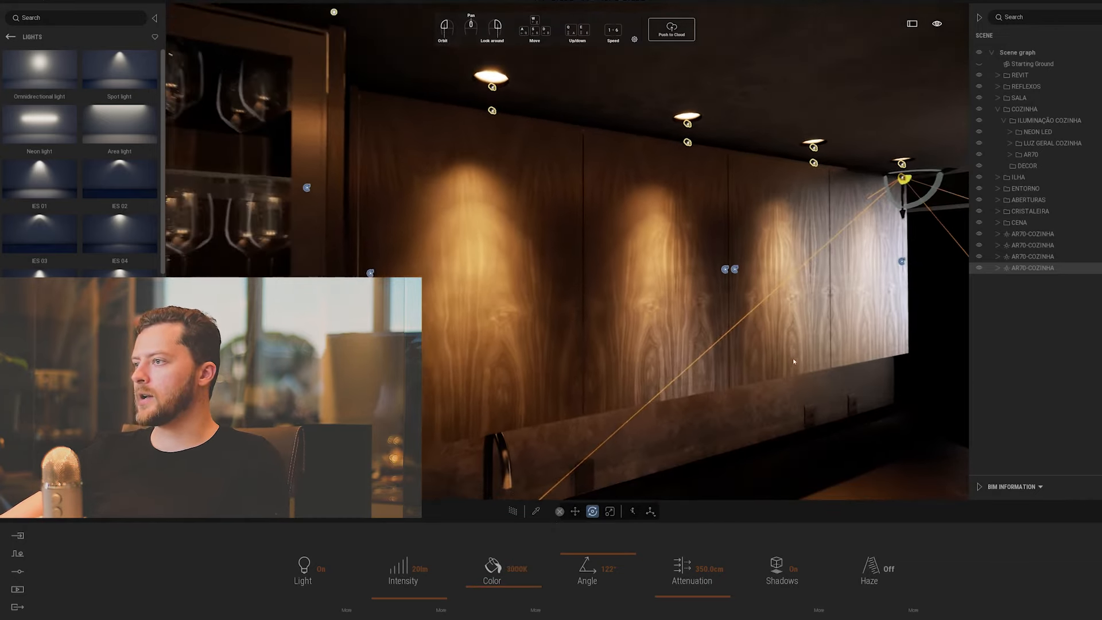
middle_drag(803, 406, 807, 292)
key(s)
right_drag(807, 293, 835, 313)
scroll(802, 406, up, 3)
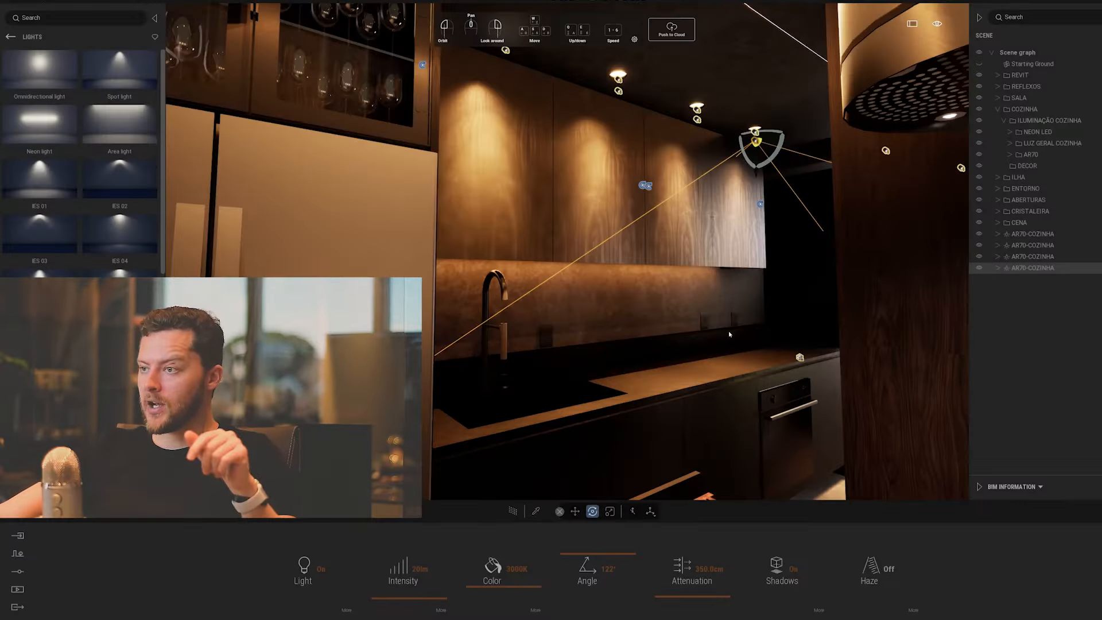
middle_drag(729, 334, 638, 266)
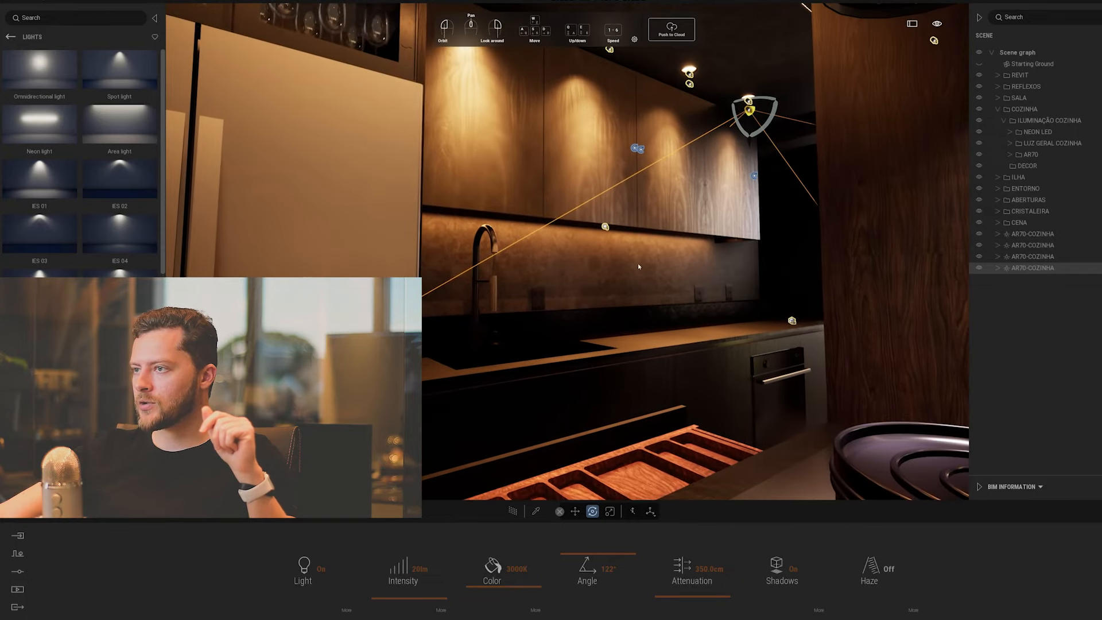
Delete the NEON LED AÉREO light beneath the kitchen's upper cabinets.
click(606, 227)
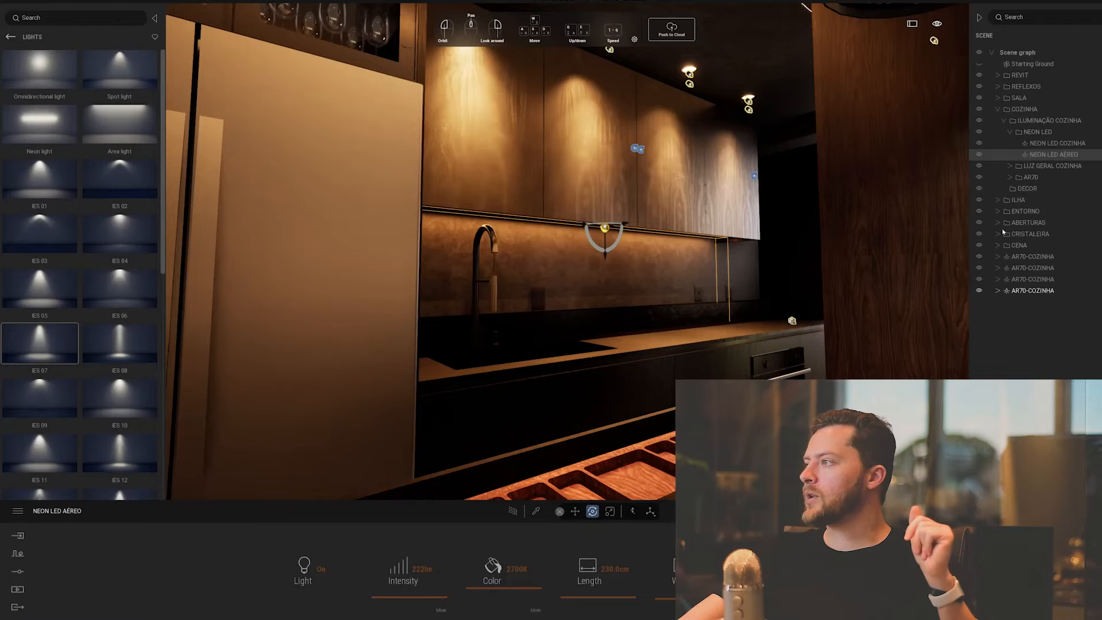
key(w)
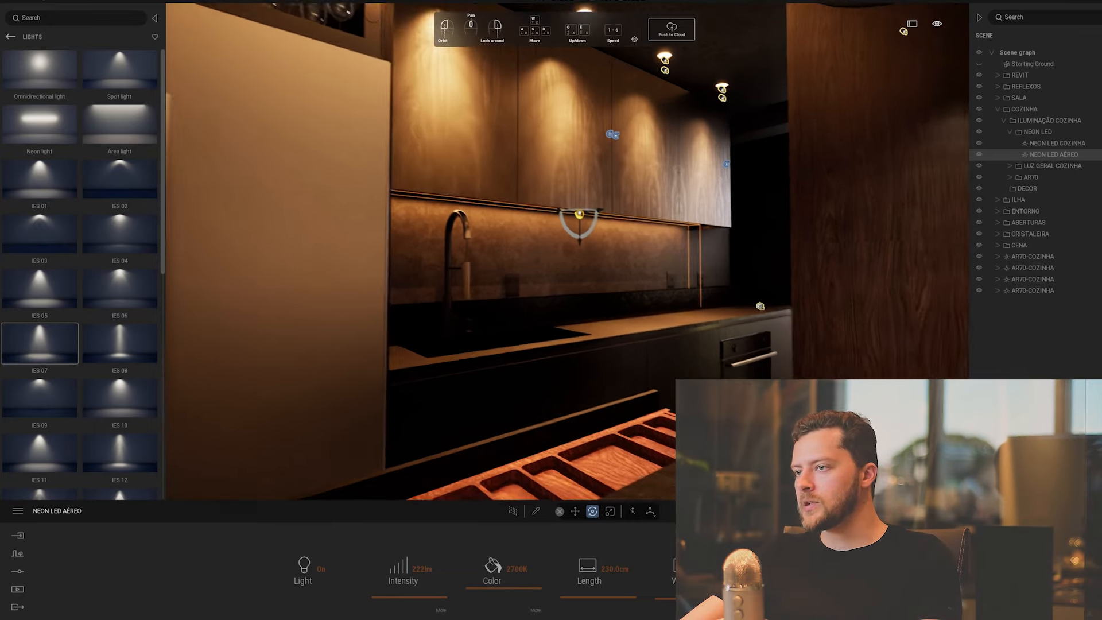
key(w)
right_drag(649, 256, 563, 256)
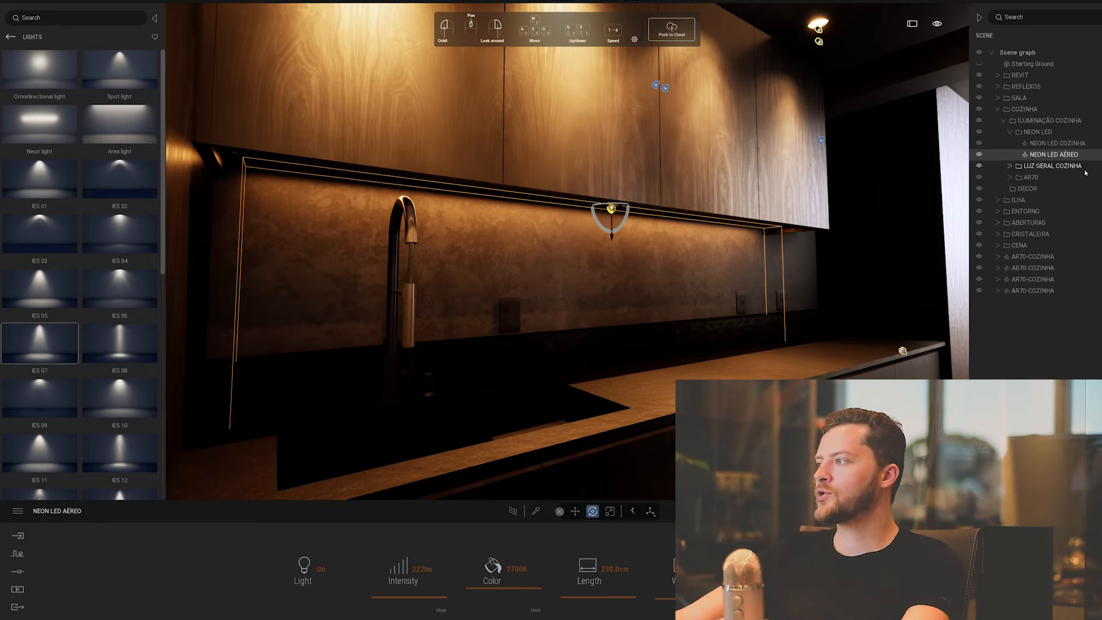
key(Delete)
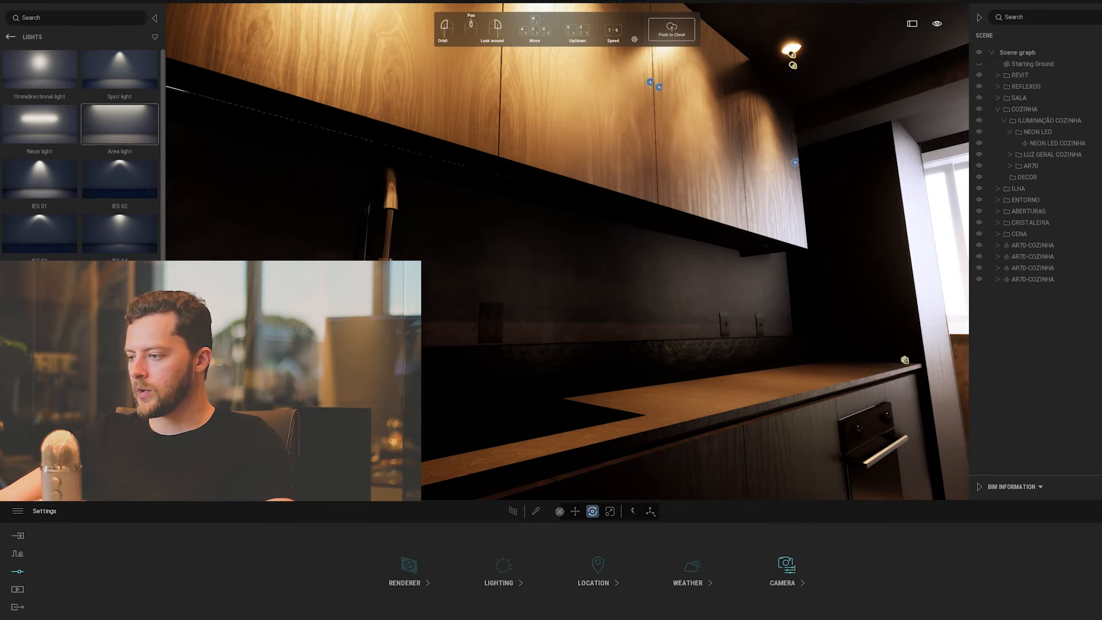
Align the camera square to the kitchen backsplash beneath the upper cabinets.
click(785, 568)
click(672, 511)
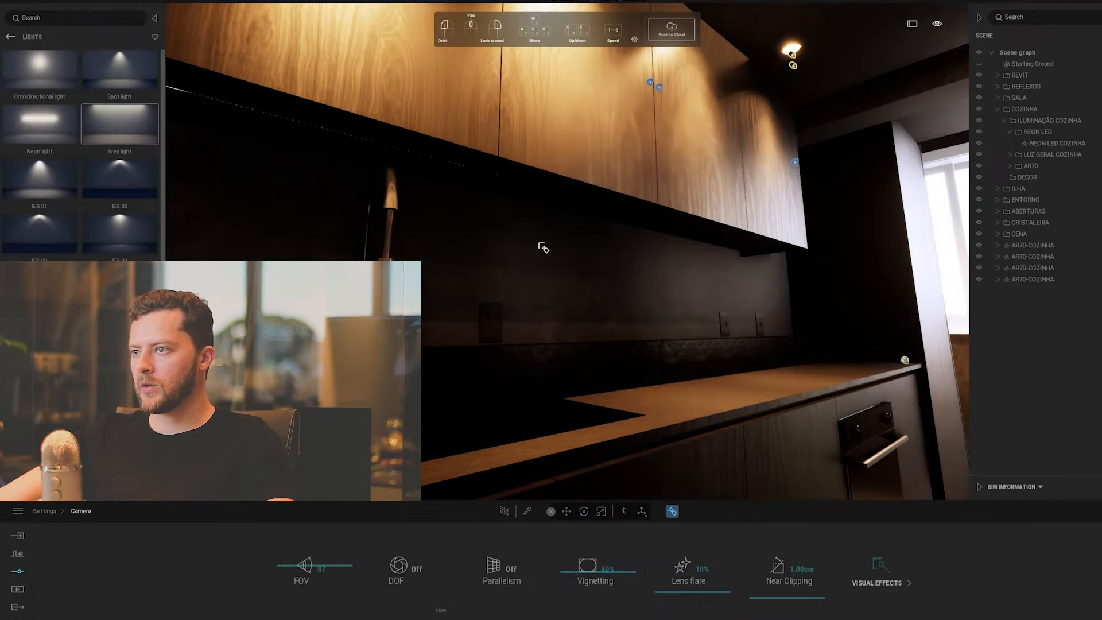
click(515, 239)
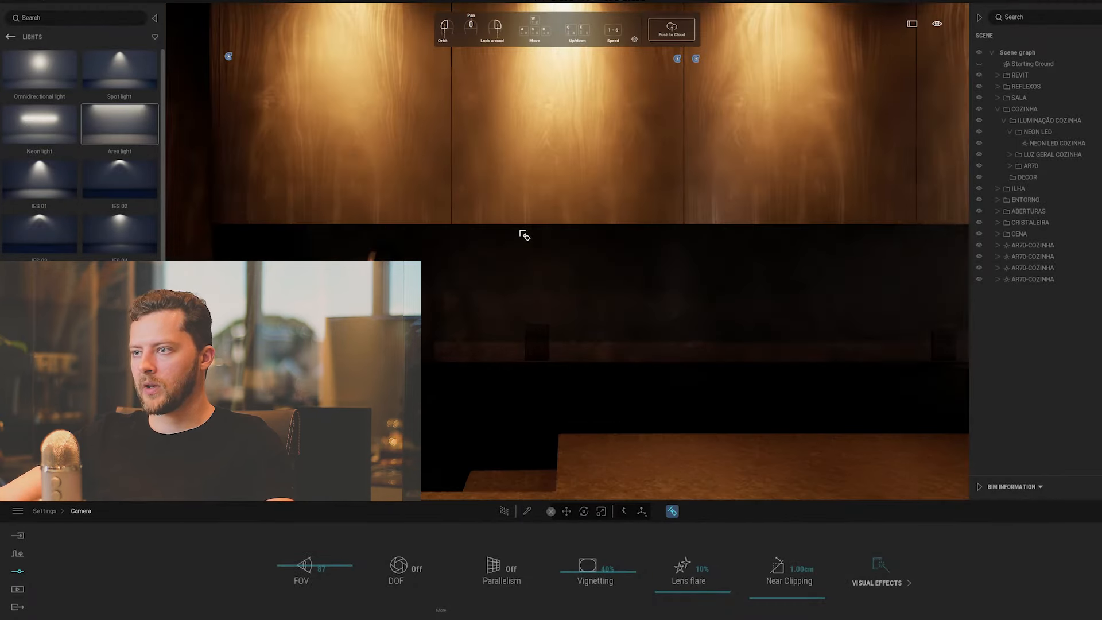
click(723, 321)
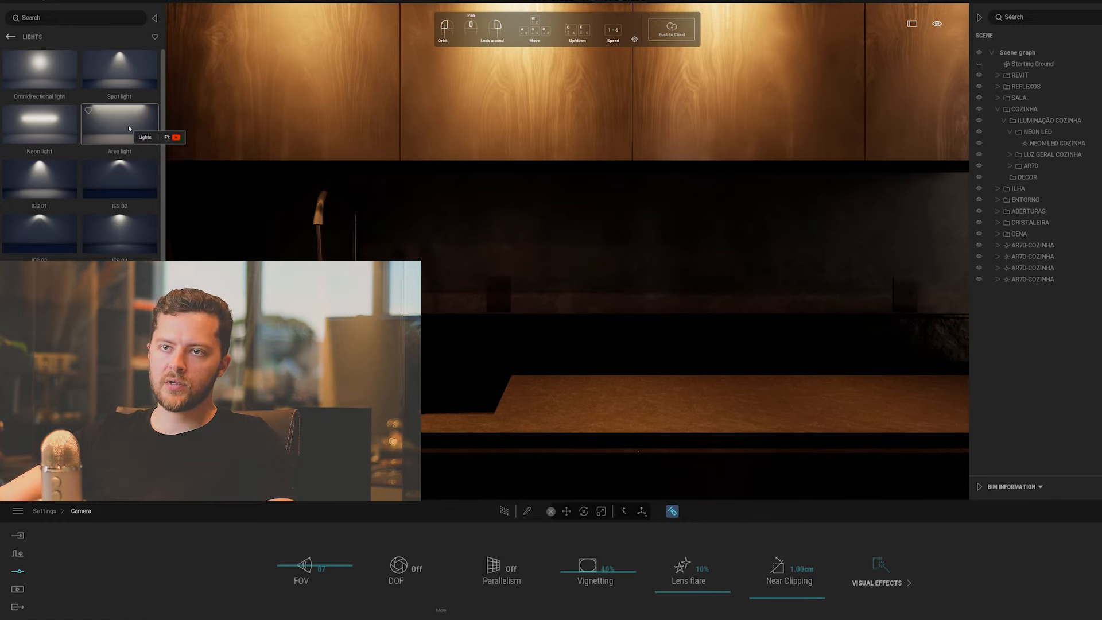
Place an Area light under the upper cabinets at the middle of the backsplash and rename it NEON LED AÉREO.
drag(118, 131, 629, 185)
key(Escape)
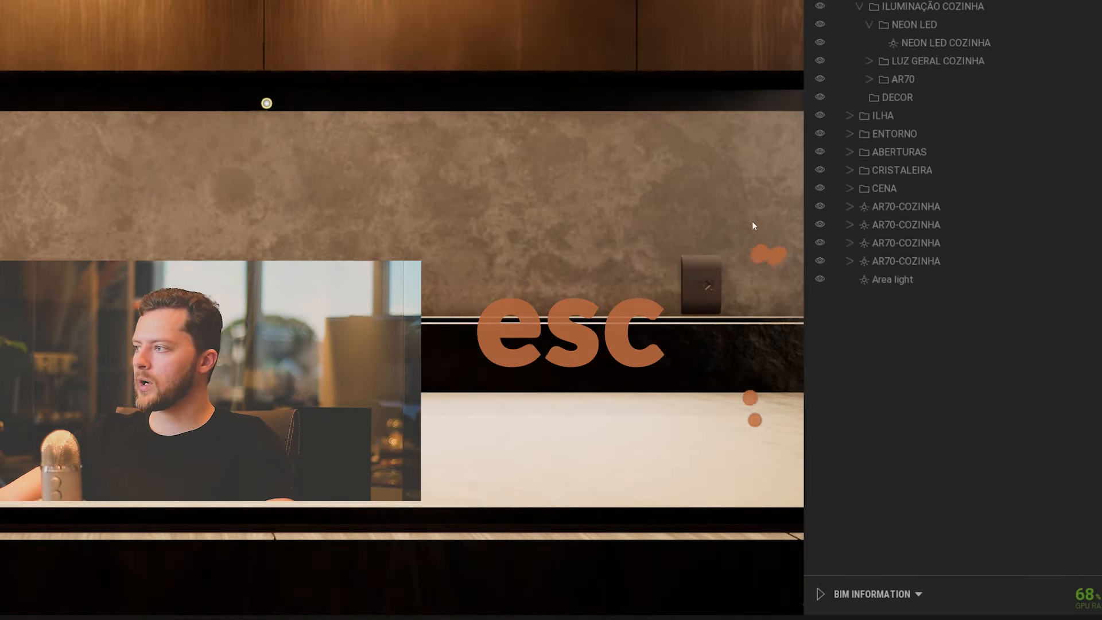
click(895, 279)
right_click(895, 280)
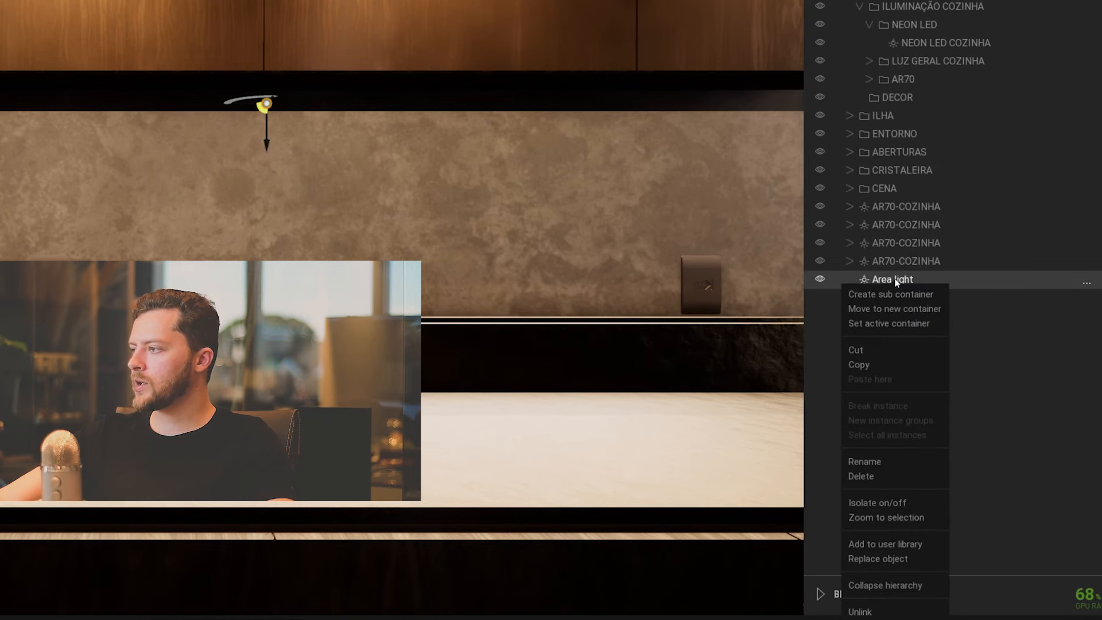
click(867, 462)
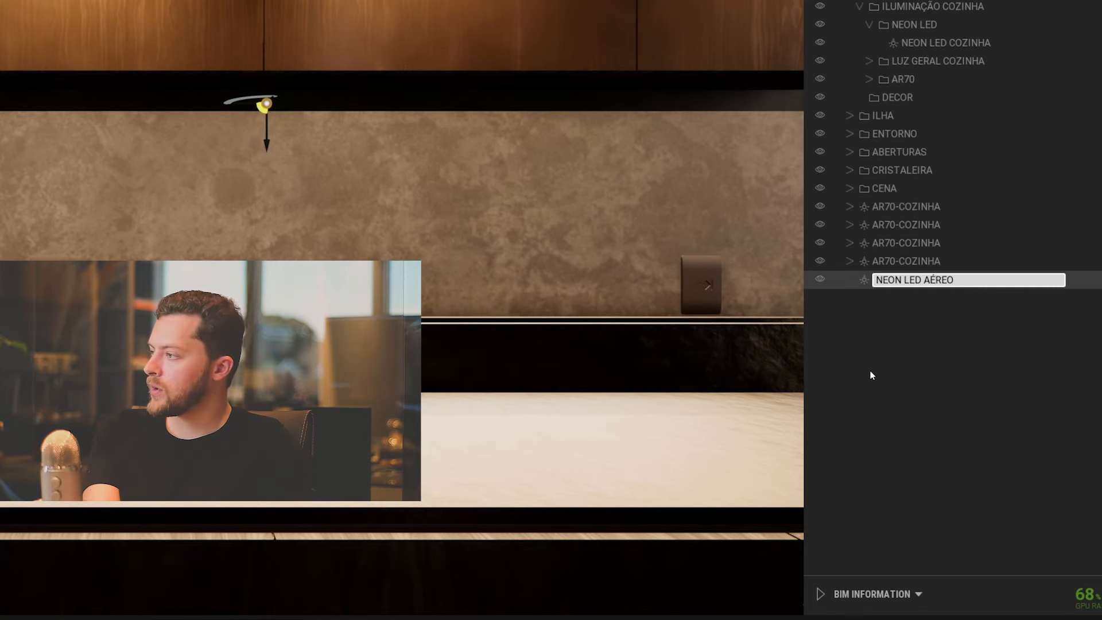
key(Return)
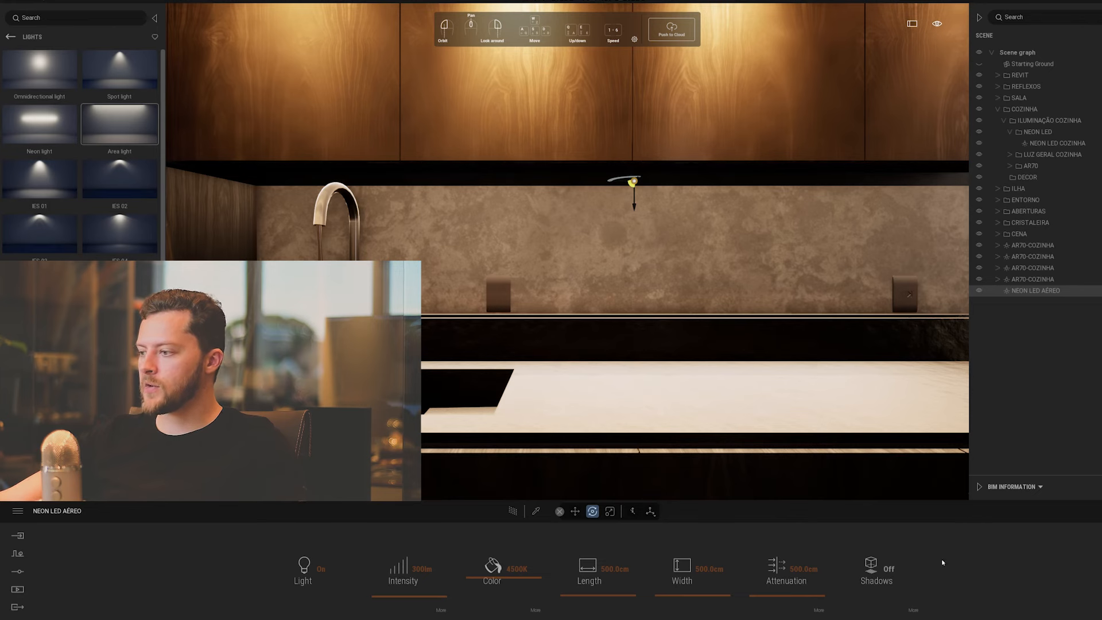
Configure the NEON LED AÉREO light with shadows on, color 3000K, width 10 cm and length 240 cm.
click(889, 569)
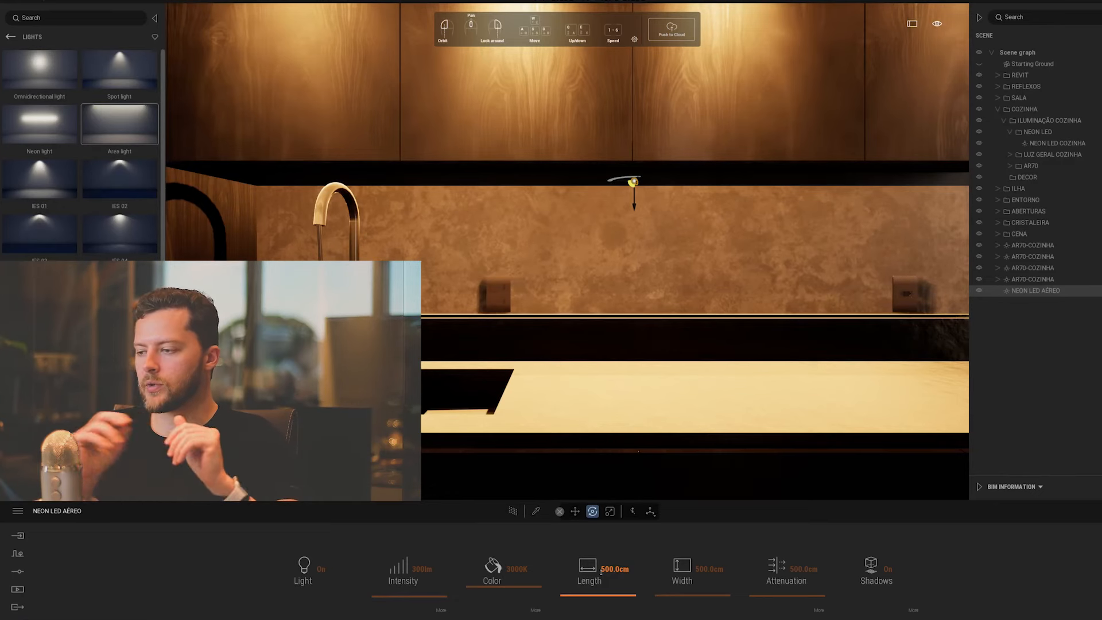
click(678, 567)
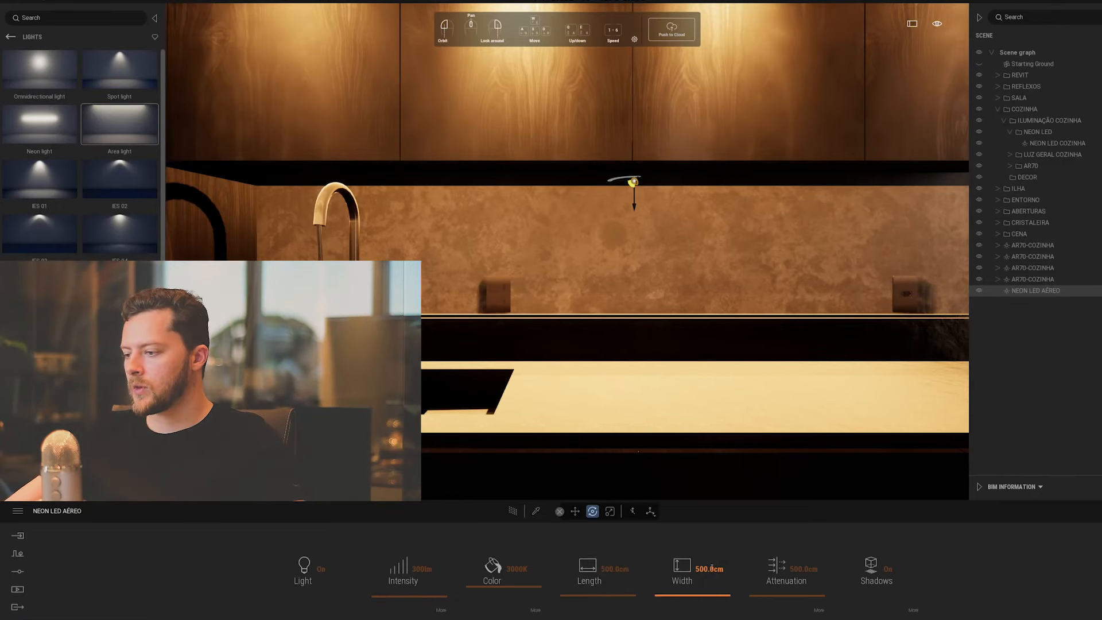
text(10)
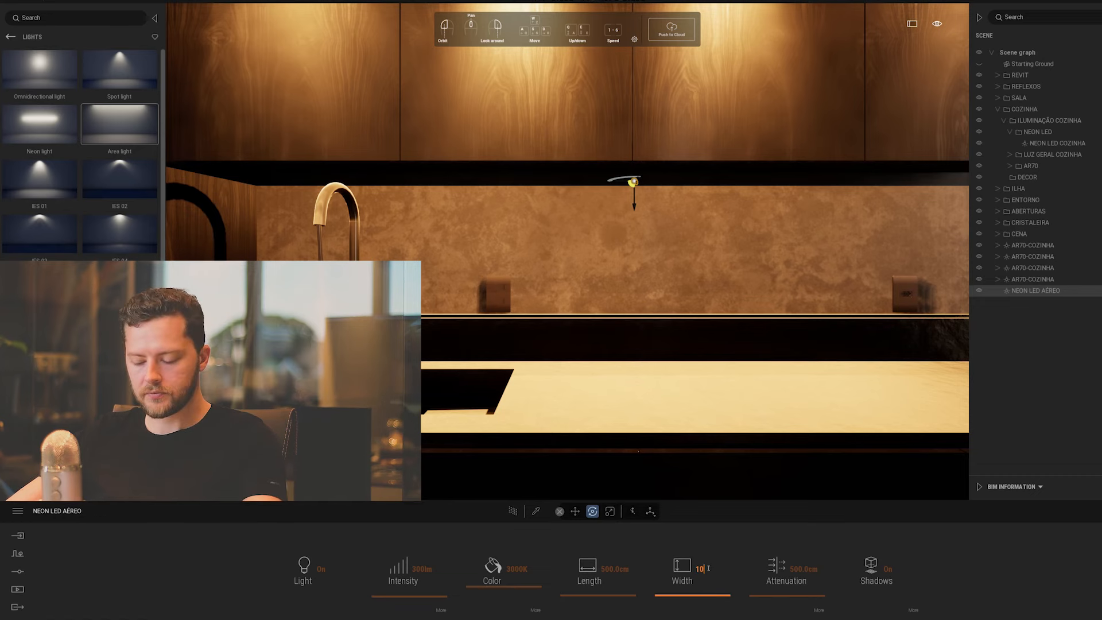
key(Return)
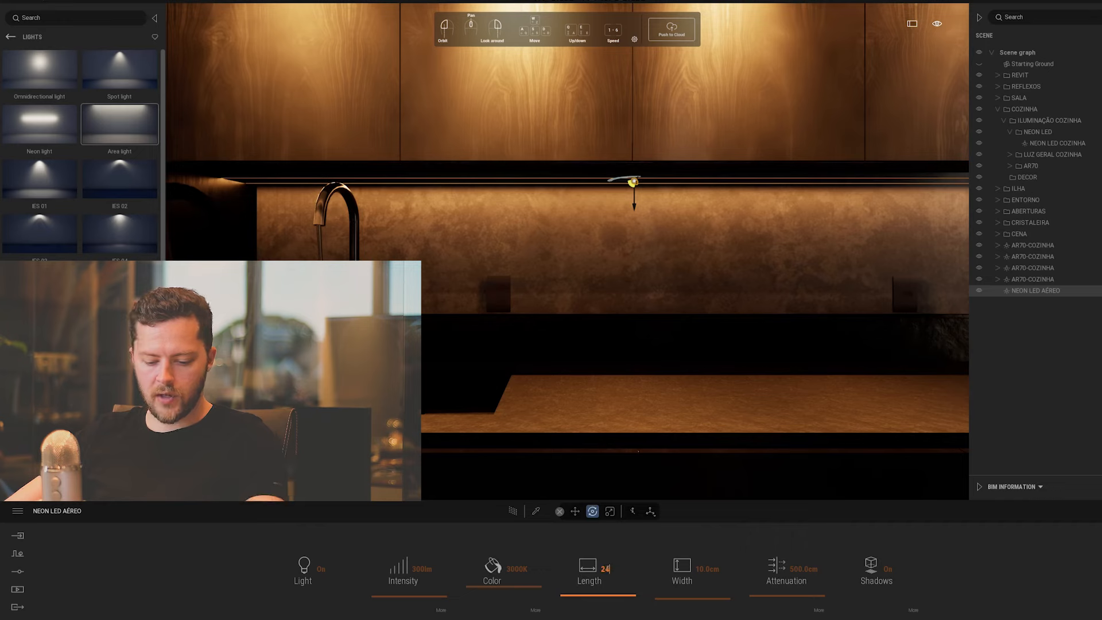
text(240)
key(Return)
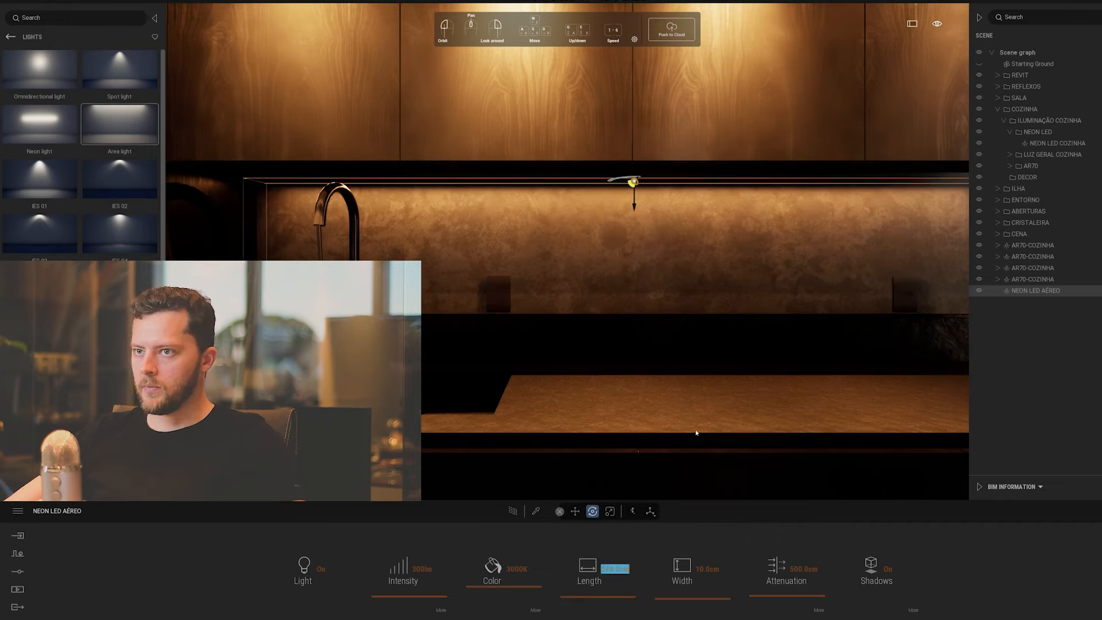
Shorten the NEON LED AÉREO light's length to 230 cm and activate the Rotate tool on it.
mouse_move(681, 394)
mouse_down()
mouse_move(952, 394)
mouse_move(680, 389)
mouse_up()
mouse_move(679, 366)
right_down()
mouse_move(700, 367)
mouse_move(687, 366)
right_up()
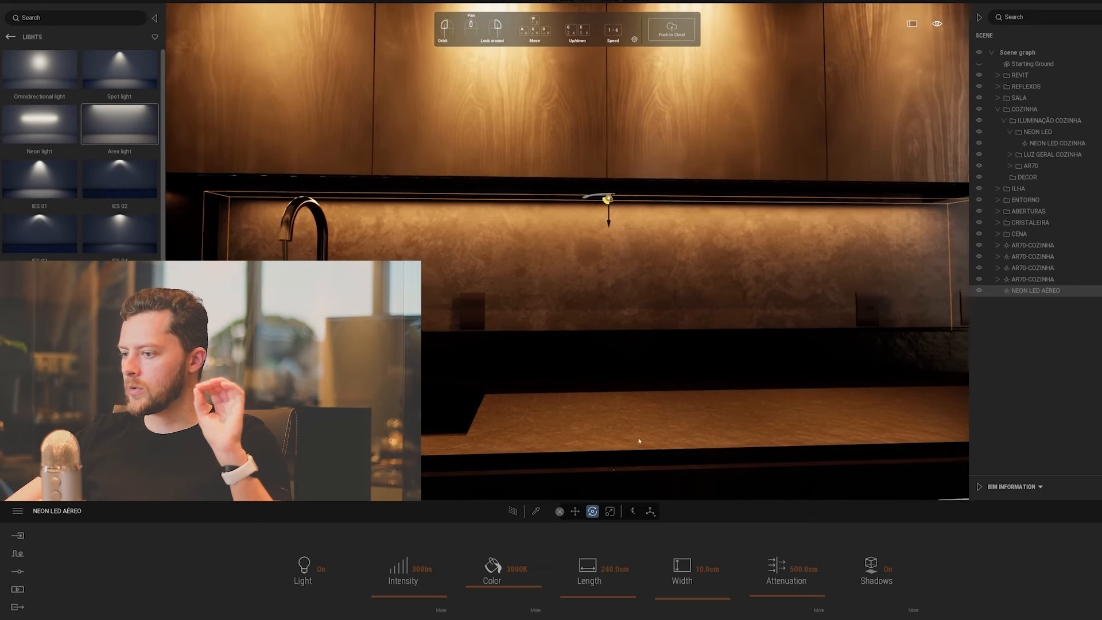
click(614, 569)
text(23)
key(Return)
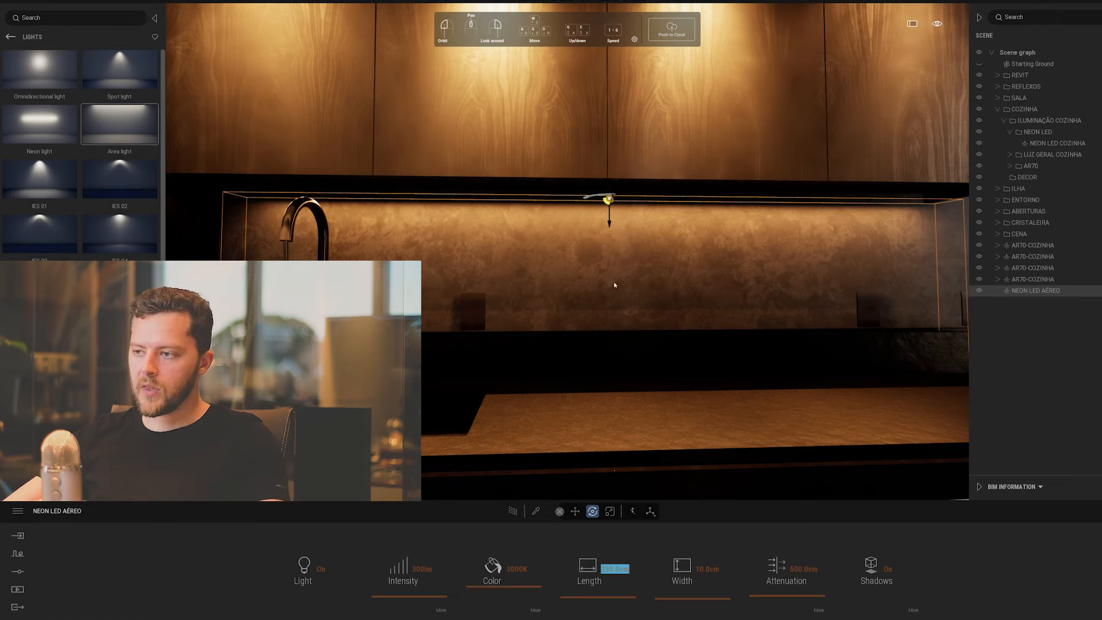
click(594, 511)
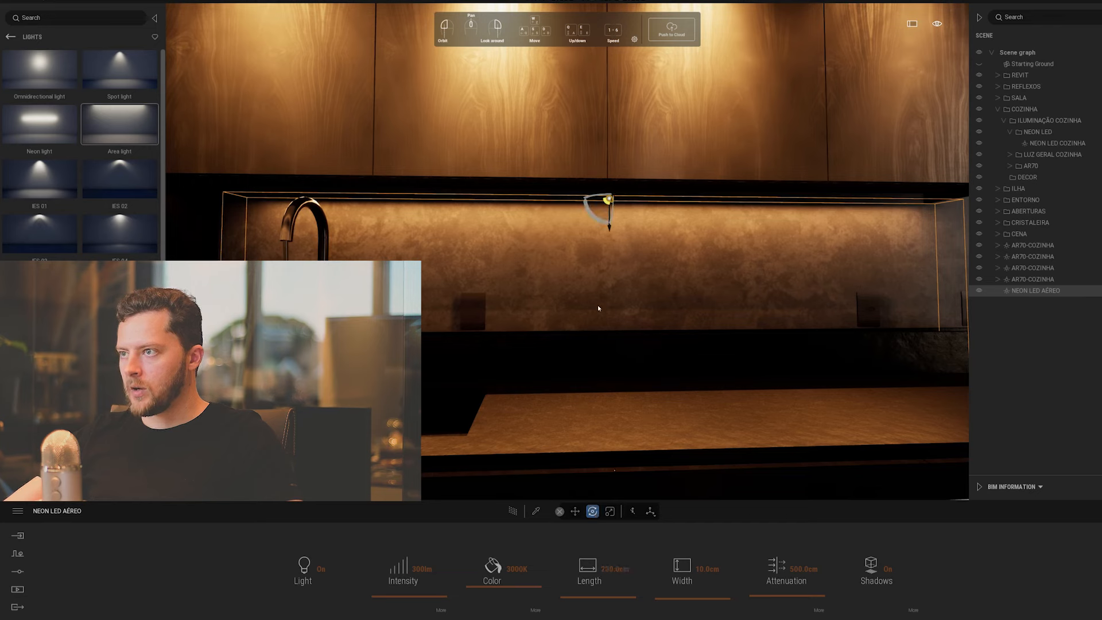
Shift the NEON LED AÉREO light sideways along the backsplash to centre it and nudge its height beneath the upper cabinets.
drag(579, 198, 569, 198)
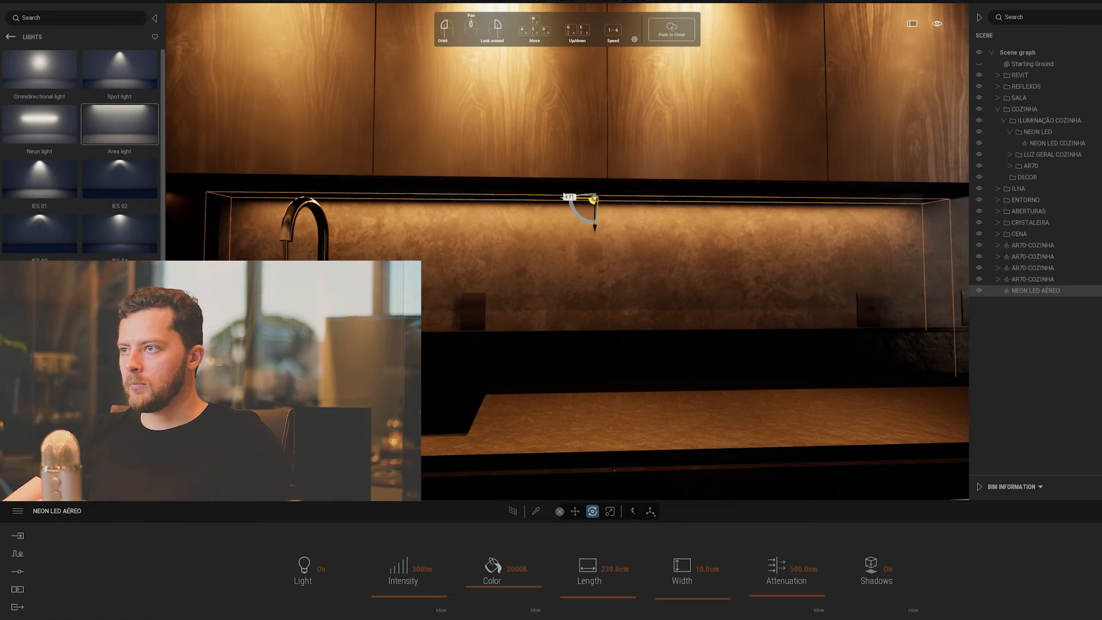
middle_drag(624, 262, 565, 282)
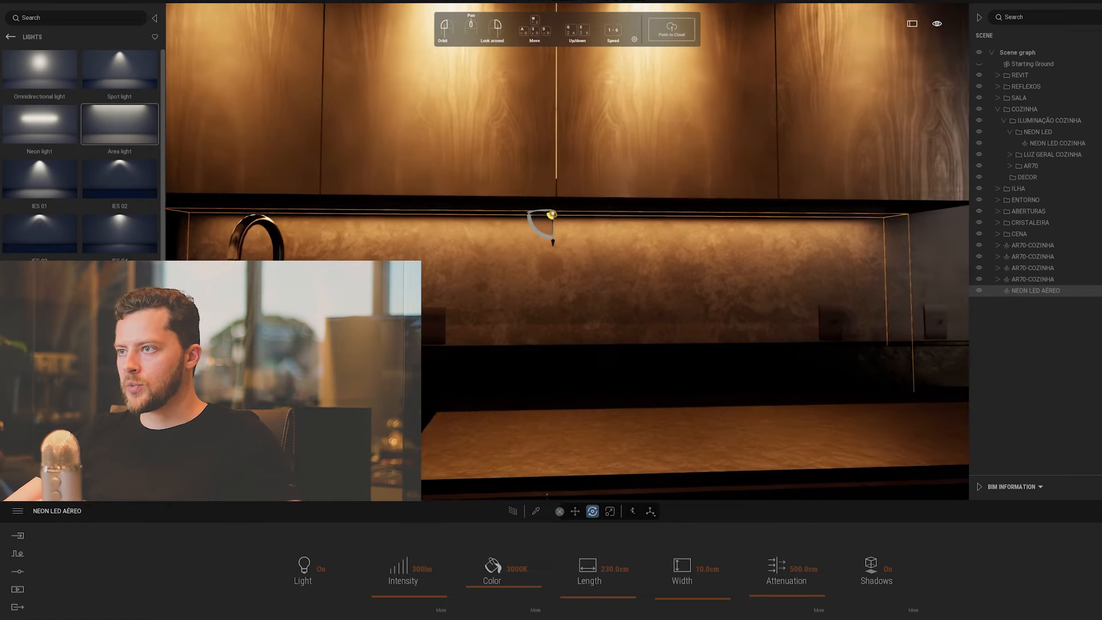
mouse_move(625, 268)
right_down()
mouse_move(628, 287)
mouse_move(621, 282)
right_up()
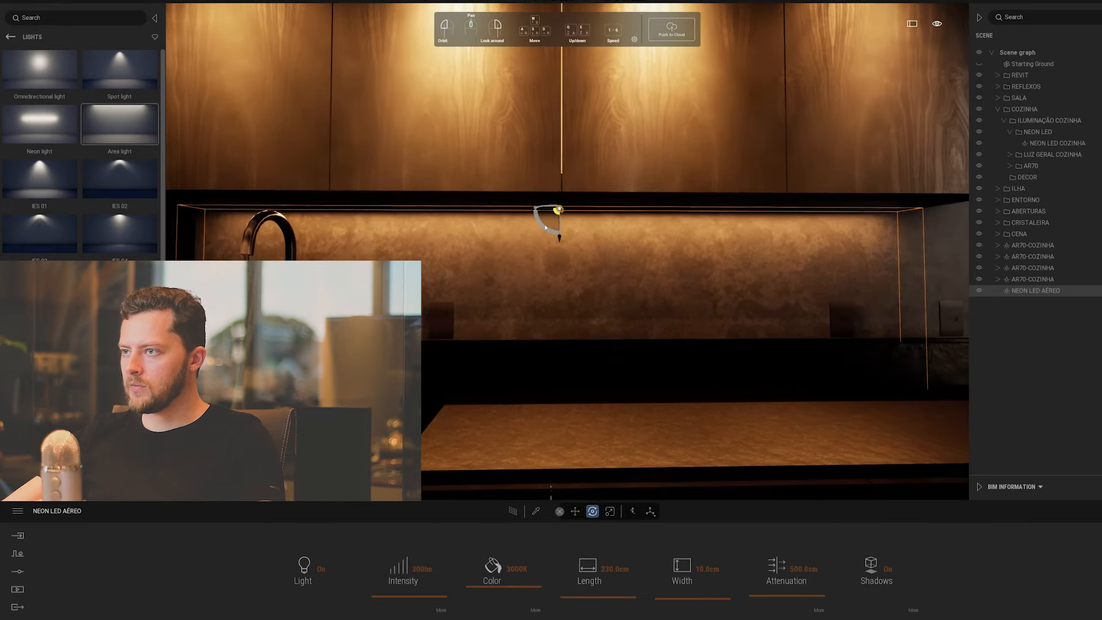
drag(559, 235, 559, 238)
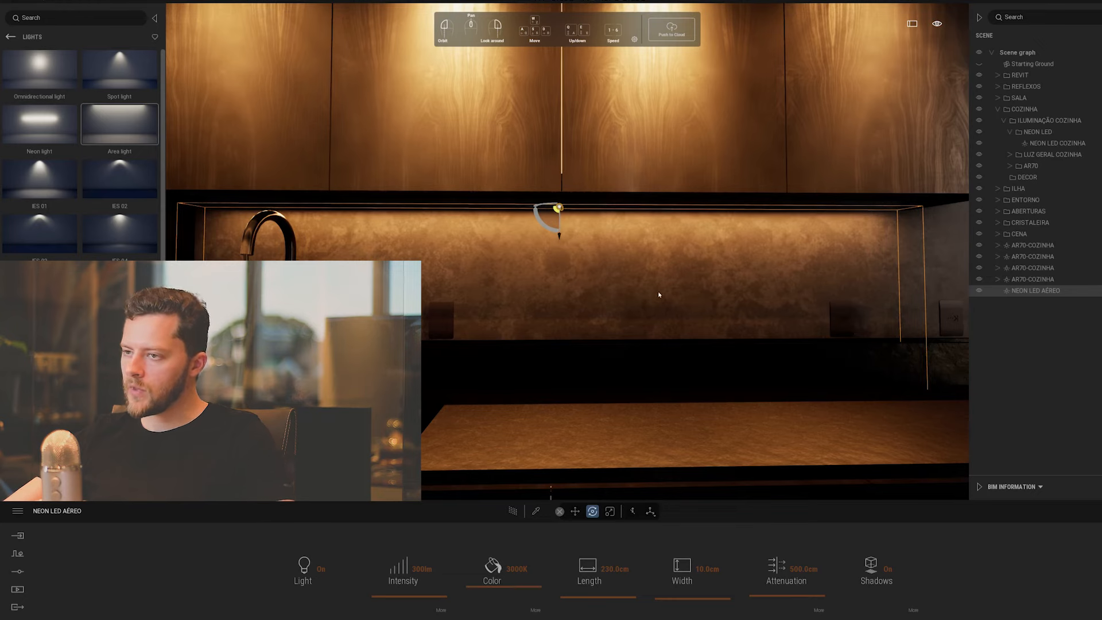
Compare the kitchen backsplash lighting with the NEON LED AÉREO light switched off and back on.
drag(344, 270, 521, 302)
scroll(521, 301, down, 5)
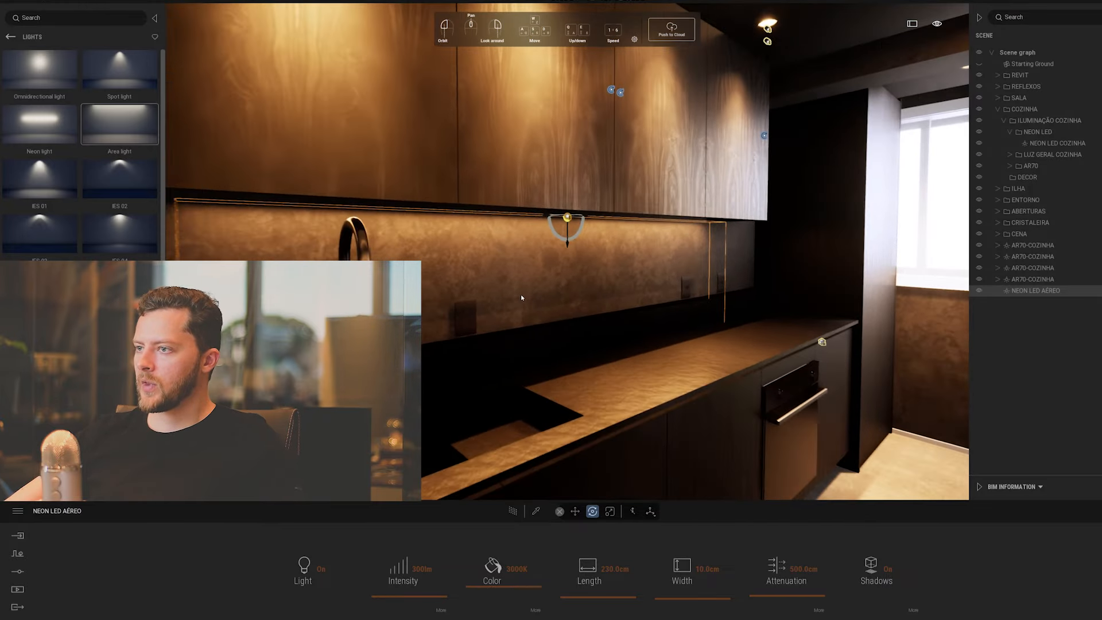
middle_drag(521, 301, 528, 280)
scroll(562, 297, up, 5)
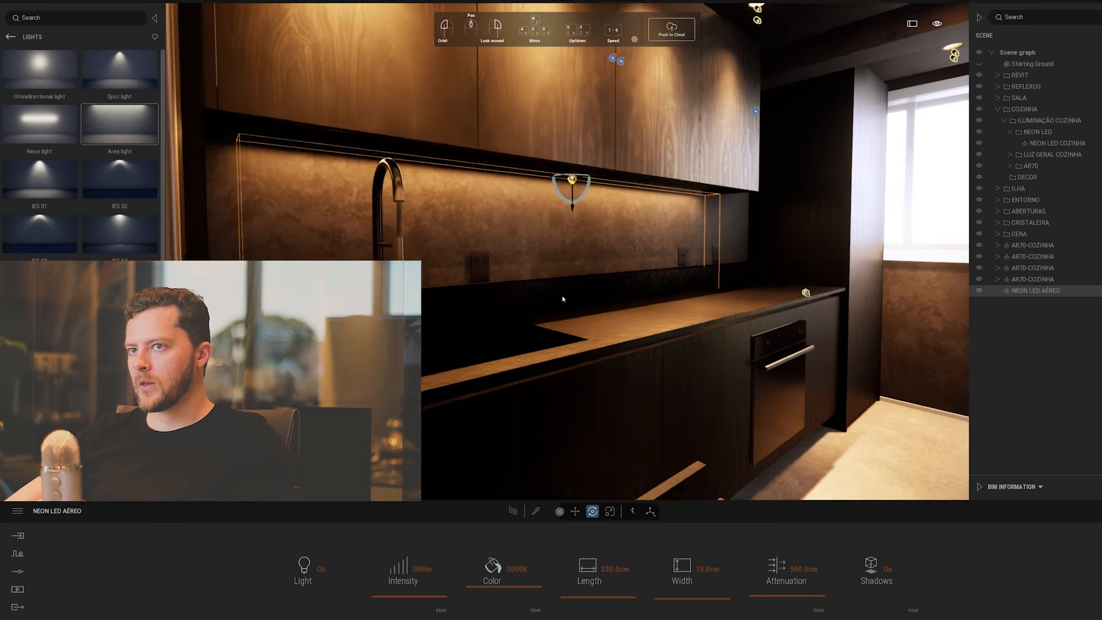
scroll(562, 298, down, 4)
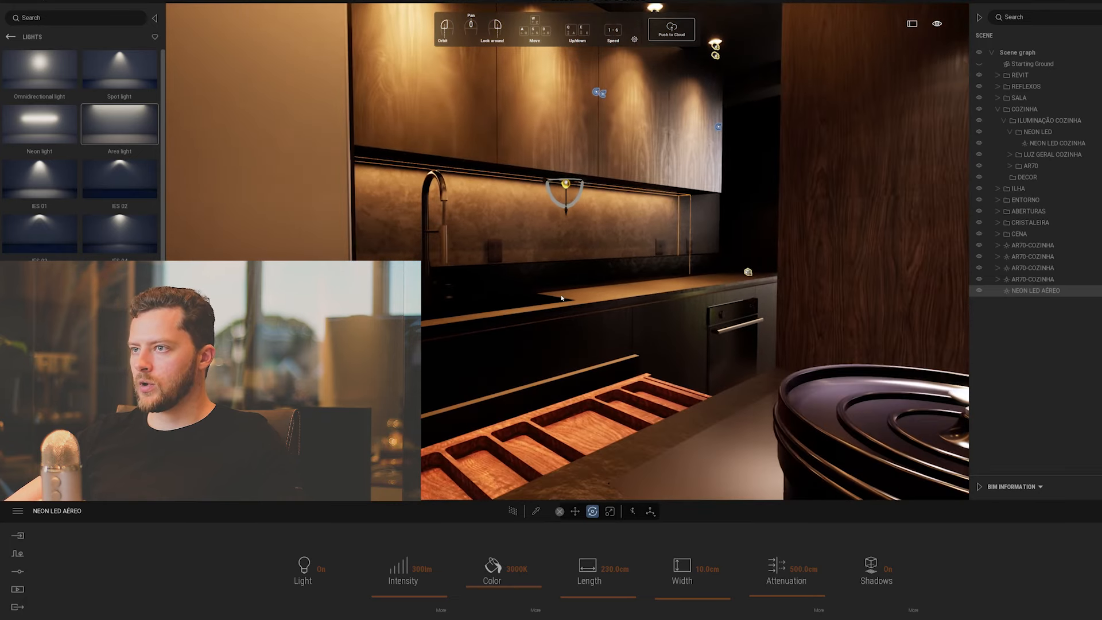
click(318, 569)
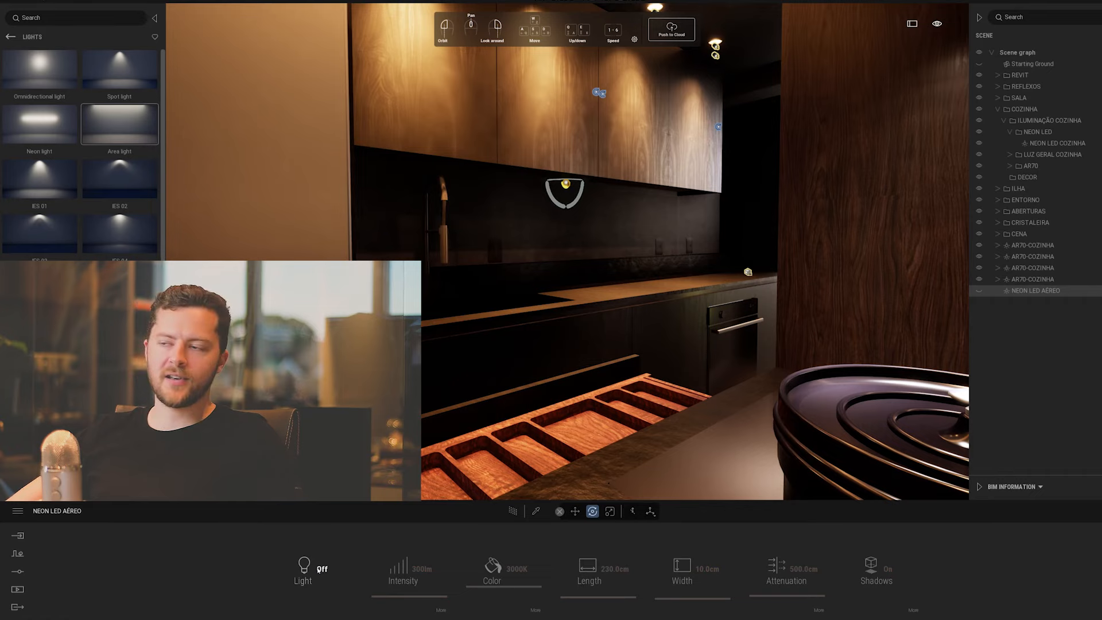
click(317, 569)
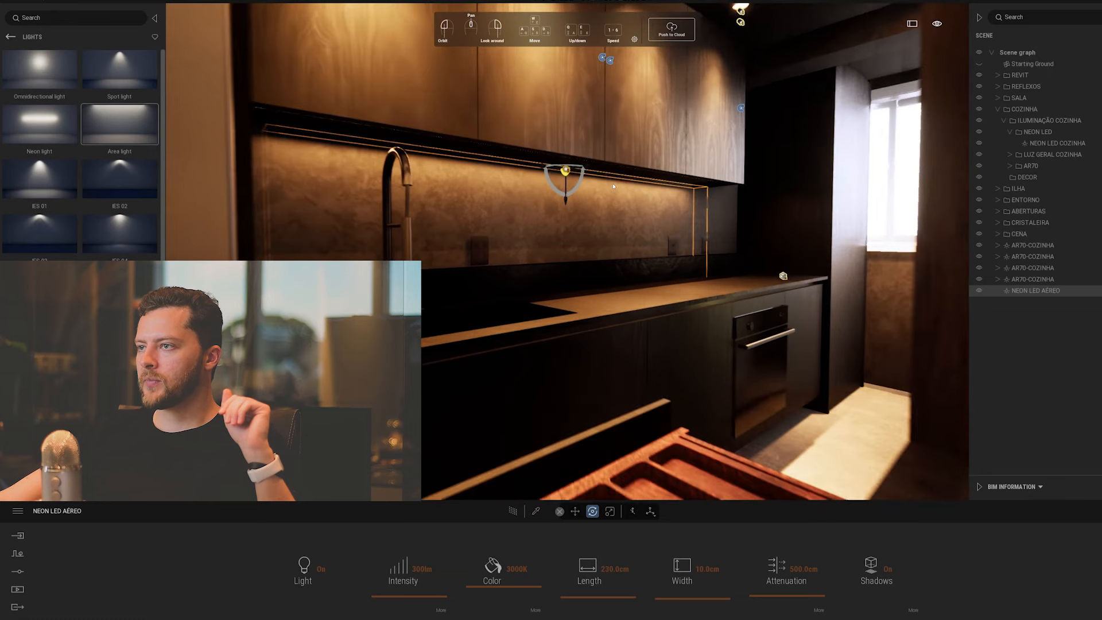
scroll(613, 186, up, 3)
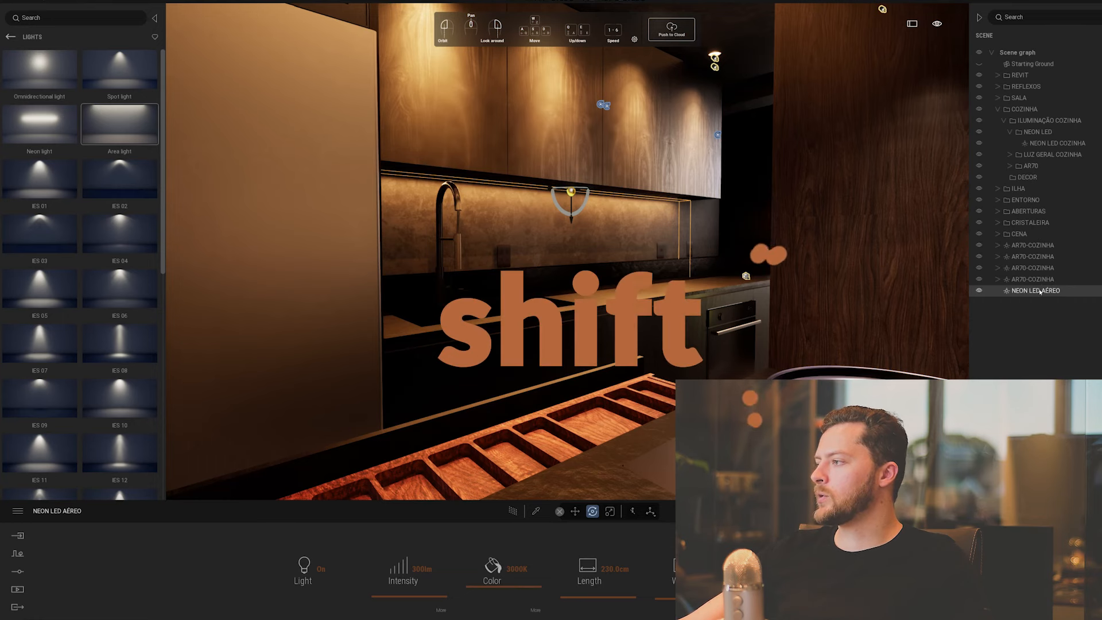
Move the four AR70-COZINHA lights and NEON LED AÉREO into a new container and begin its name with ILUMINA.
shift+click(1038, 246)
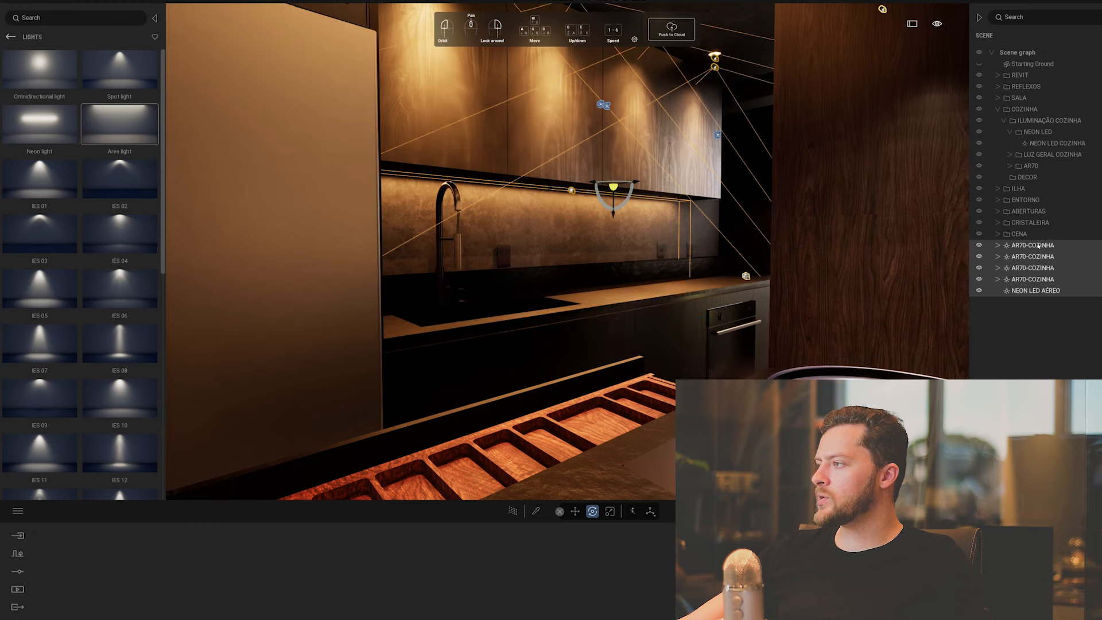
click(1038, 246)
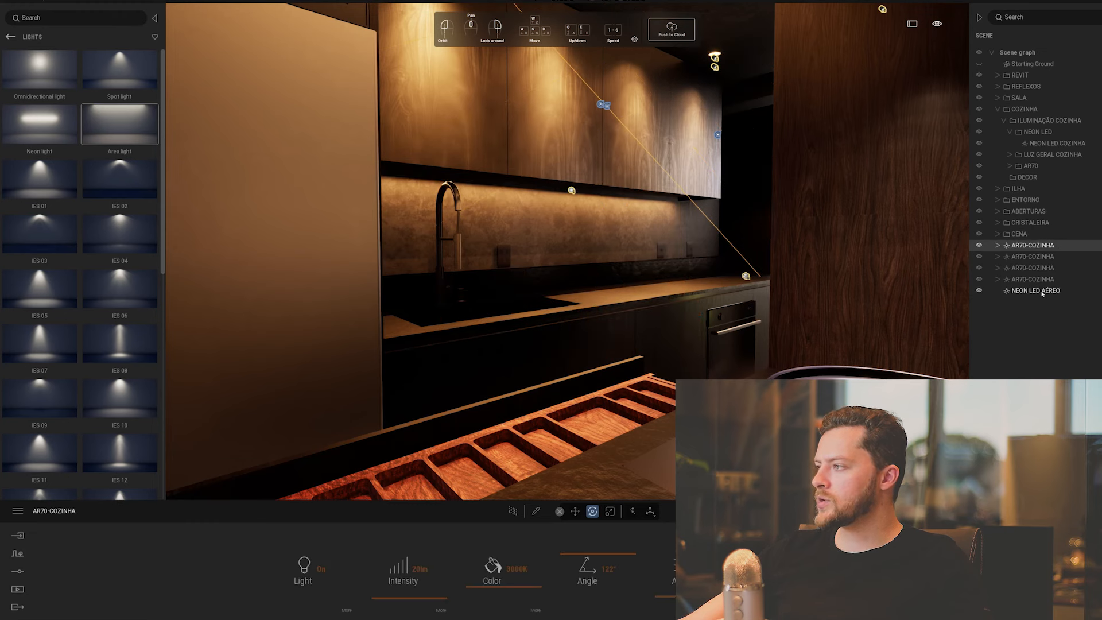
shift+click(1043, 291)
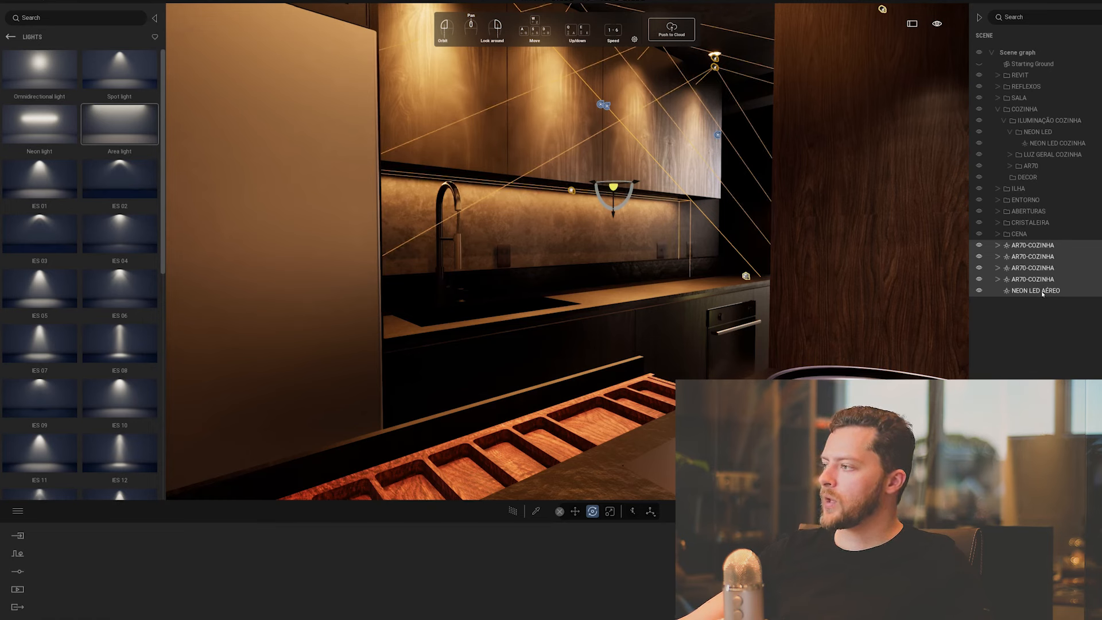
right_click(1042, 292)
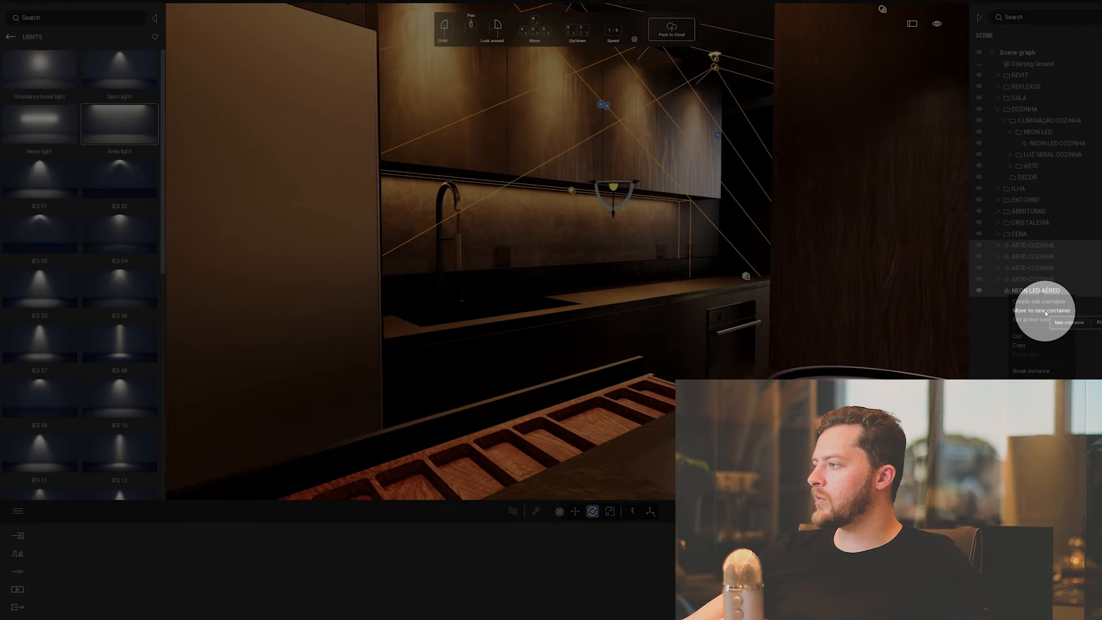
click(1045, 311)
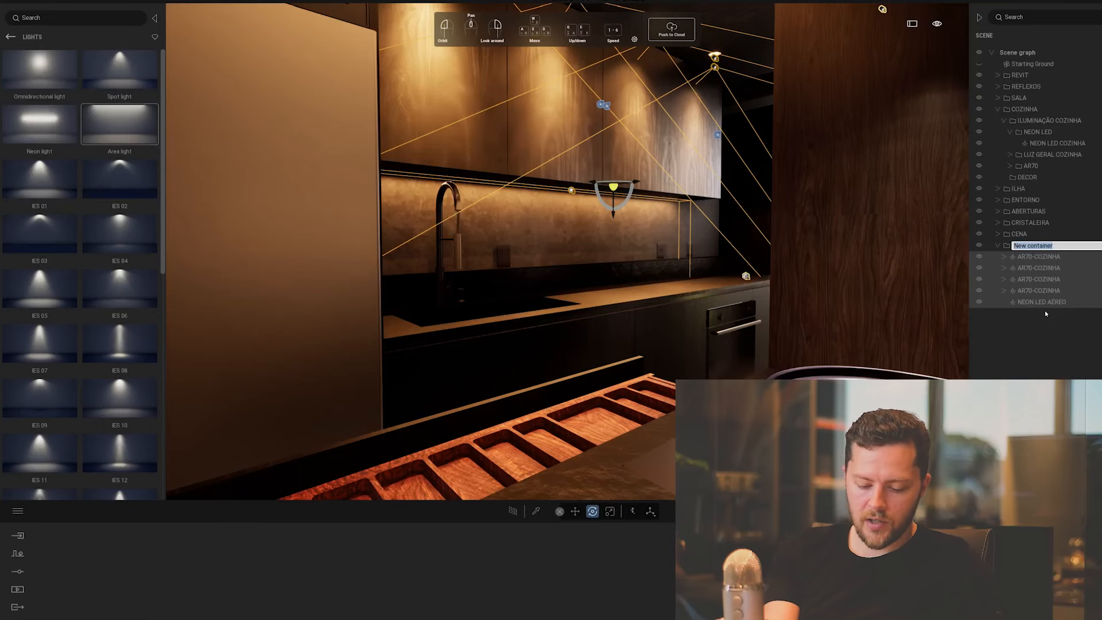
text(ILUMINA)
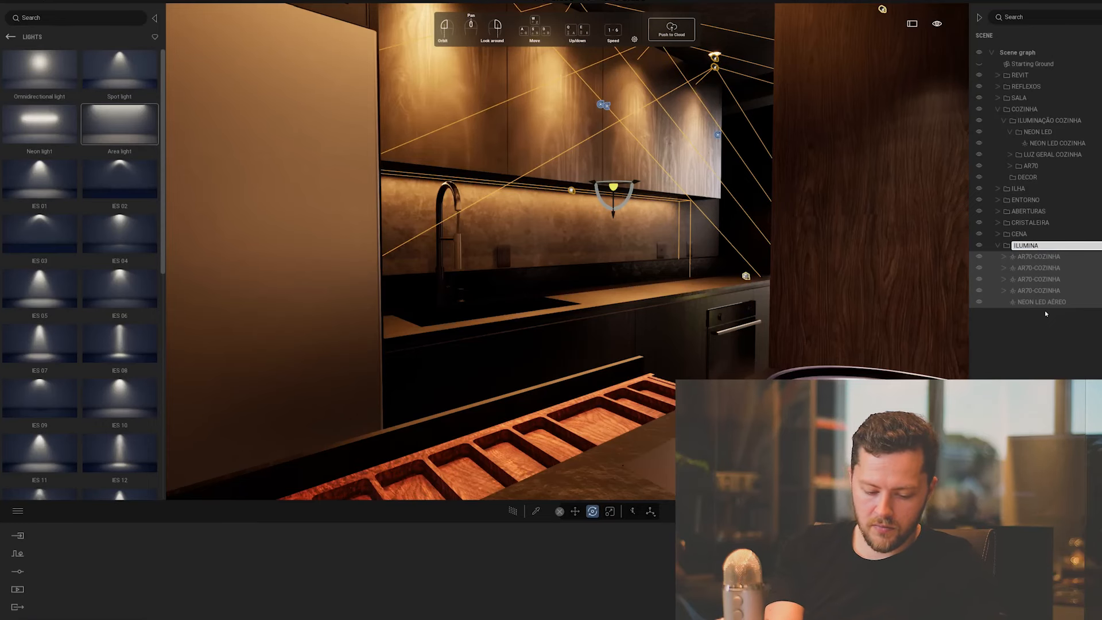